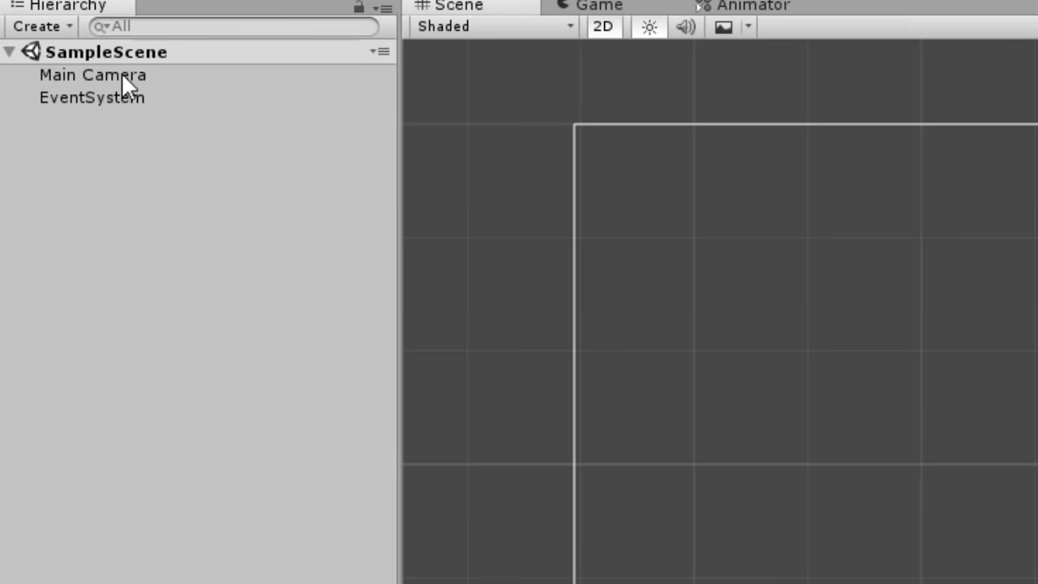
pyautogui.click(46, 72)
pyautogui.click(46, 80)
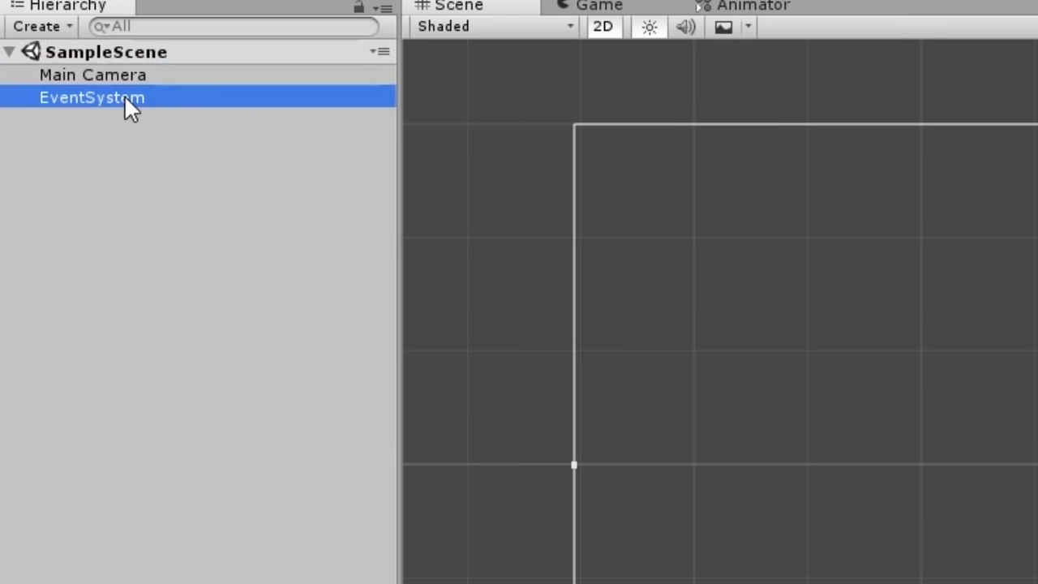
pyautogui.click(134, 73)
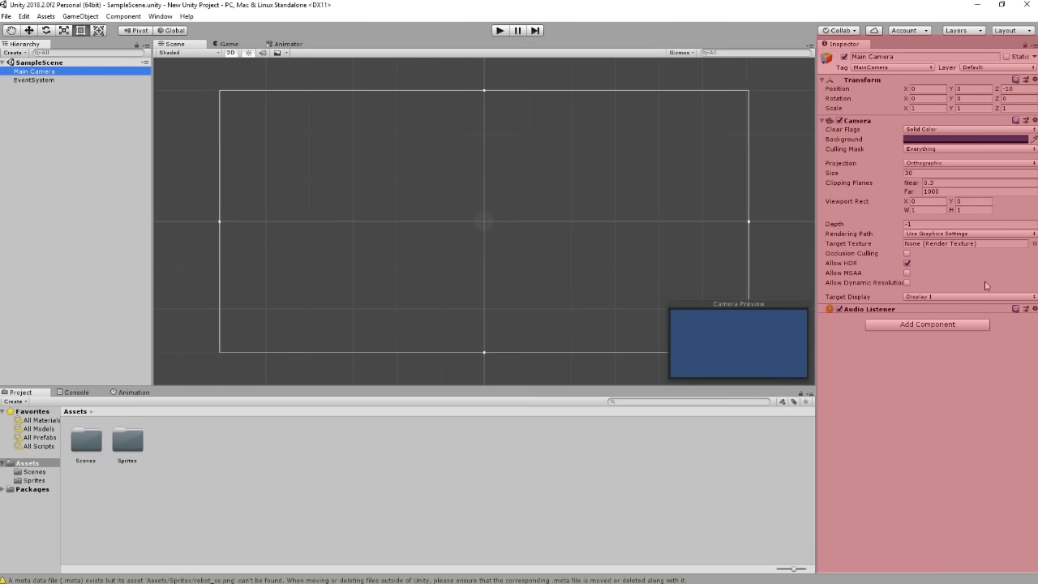
pyautogui.click(324, 458)
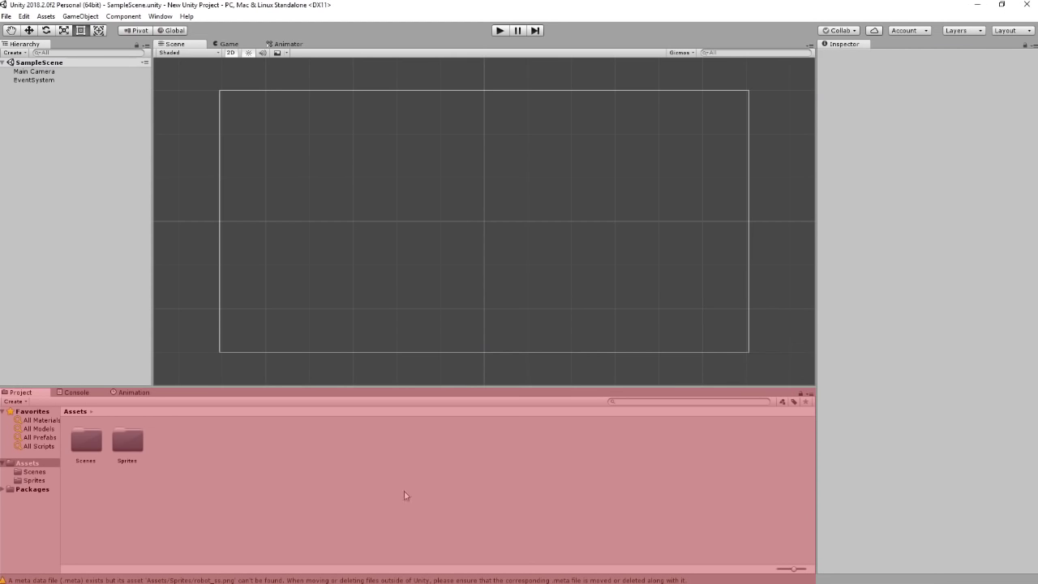
pyautogui.click(75, 392)
pyautogui.click(37, 392)
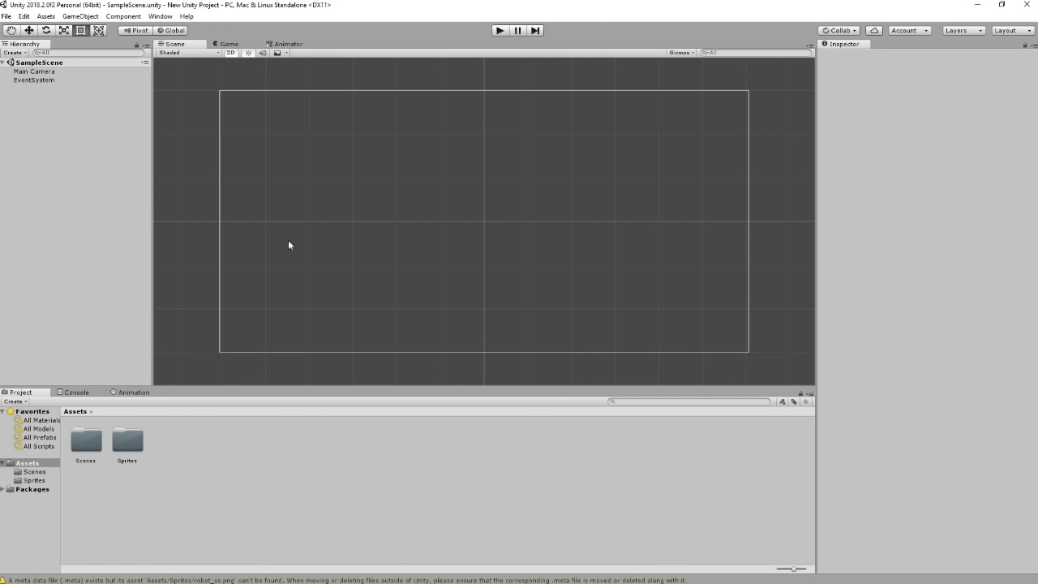
pyautogui.rightClick(41, 104)
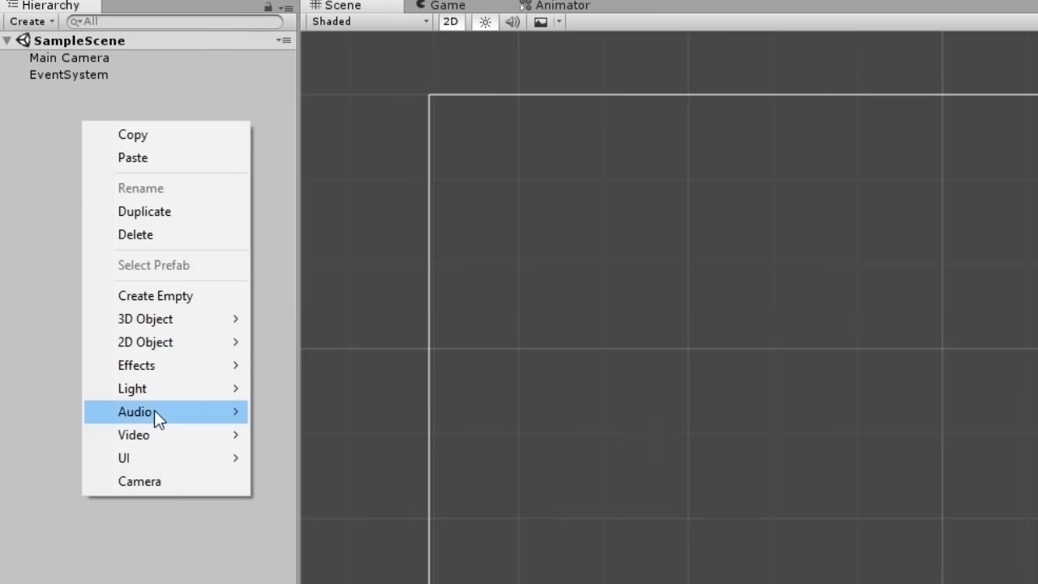
pyautogui.moveTo(81, 271)
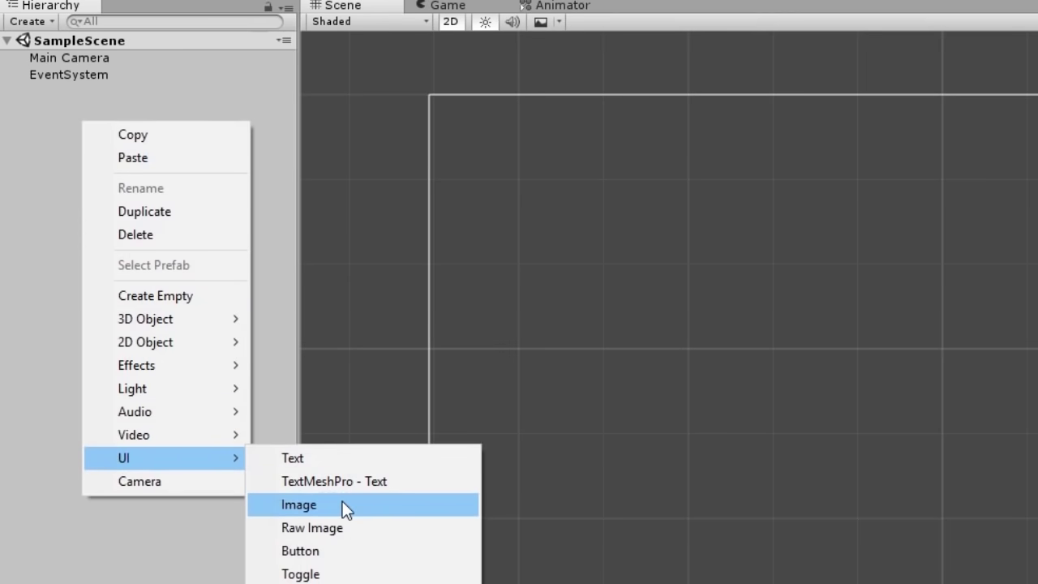
pyautogui.click(342, 503)
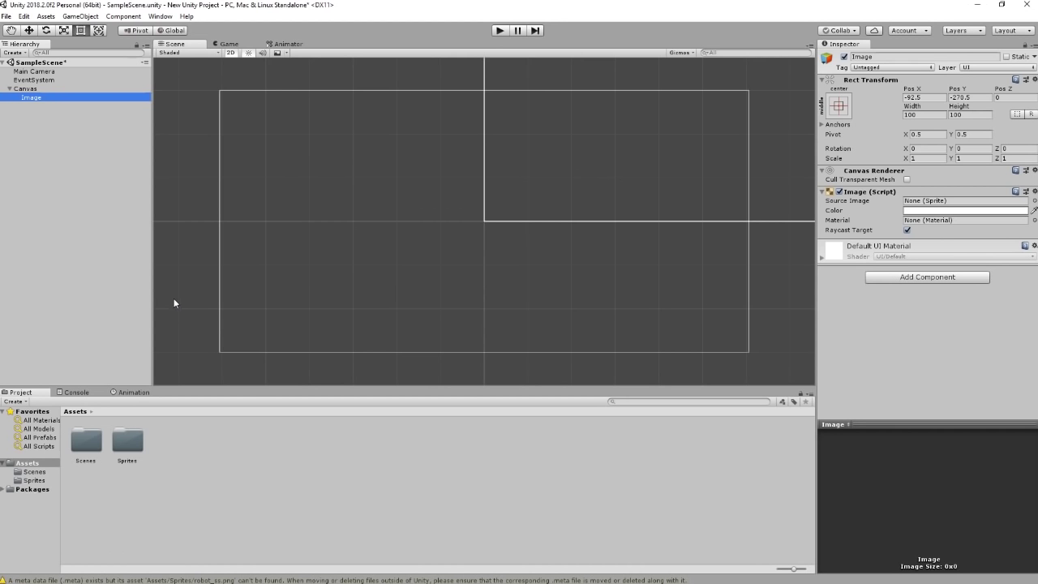
pyautogui.click(33, 88)
pyautogui.press('Delete')
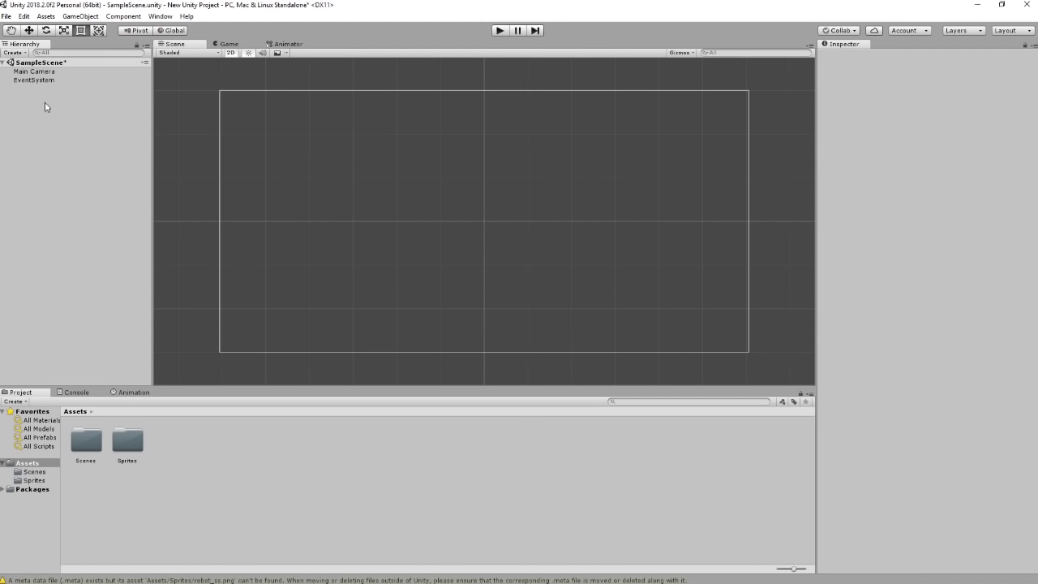
pyautogui.rightClick(47, 111)
# - Create an empty game object and rename it Player
pyautogui.click(93, 195)
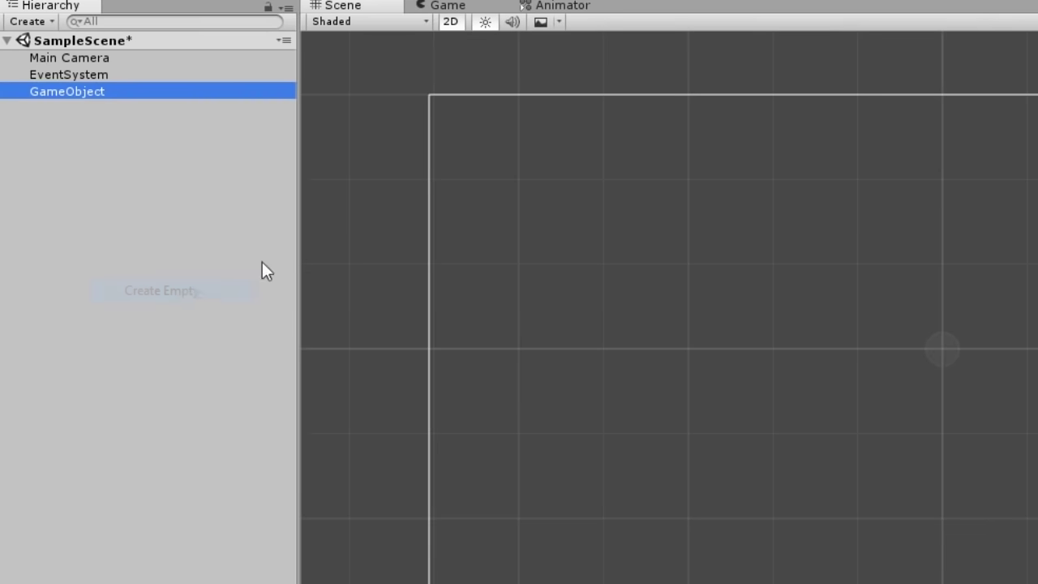
pyautogui.click(773, 114)
pyautogui.write('Player')
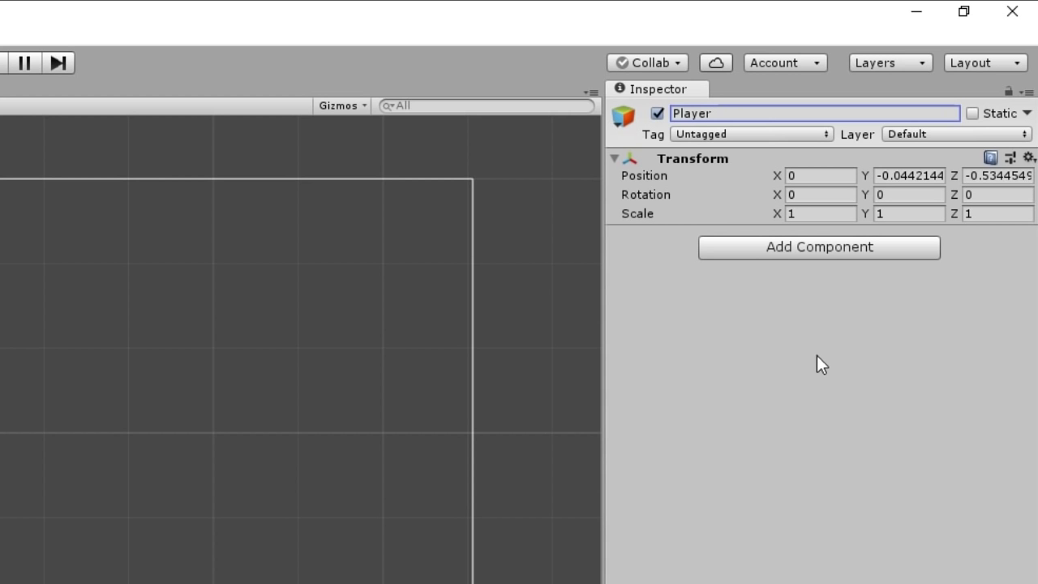
# - Add a Sprite Renderer component to Player and open the Sprites folder
pyautogui.click(805, 249)
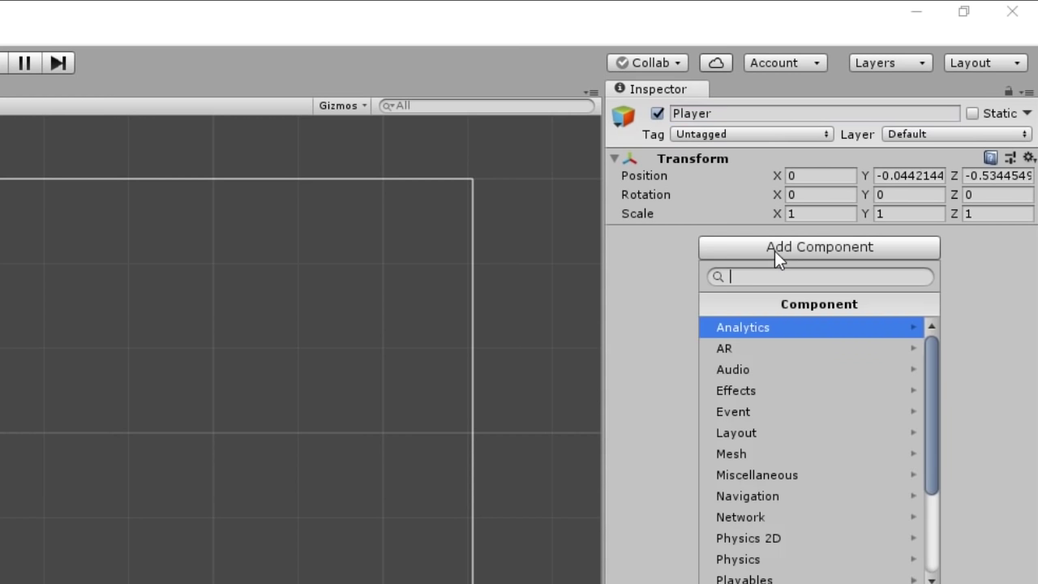
pyautogui.write('sprite')
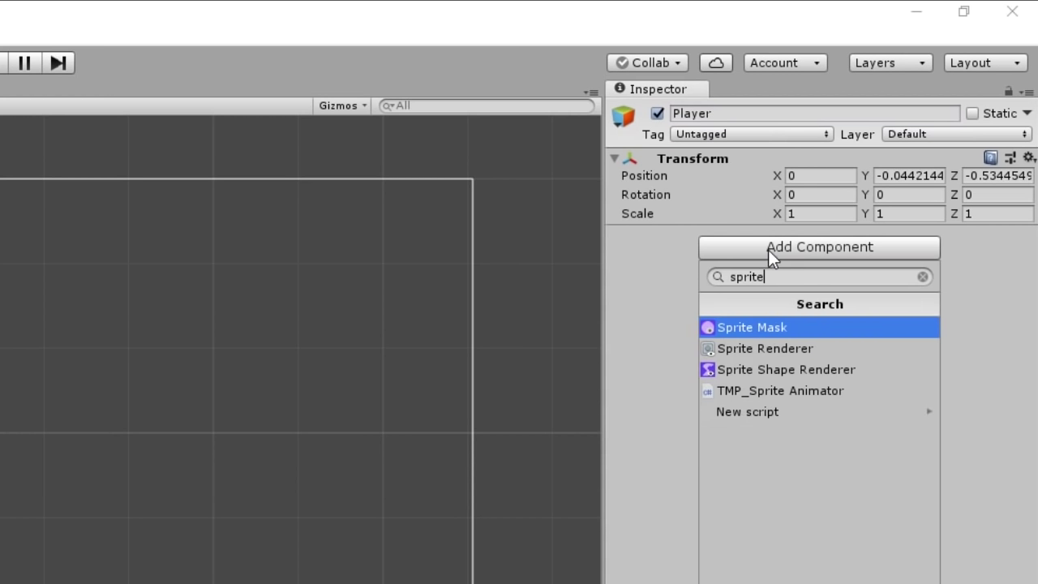
pyautogui.click(756, 348)
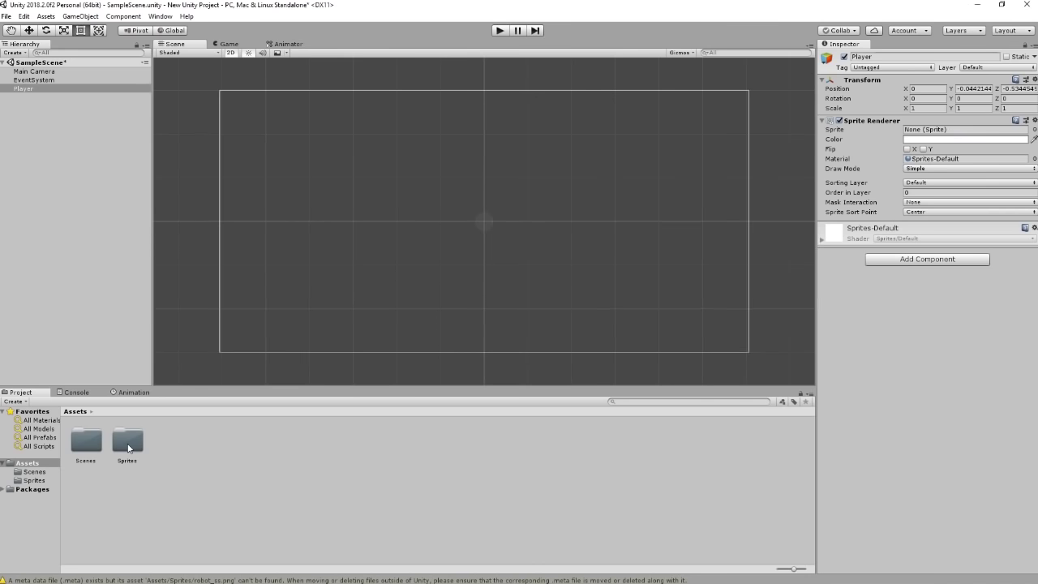
pyautogui.doubleClick(127, 444)
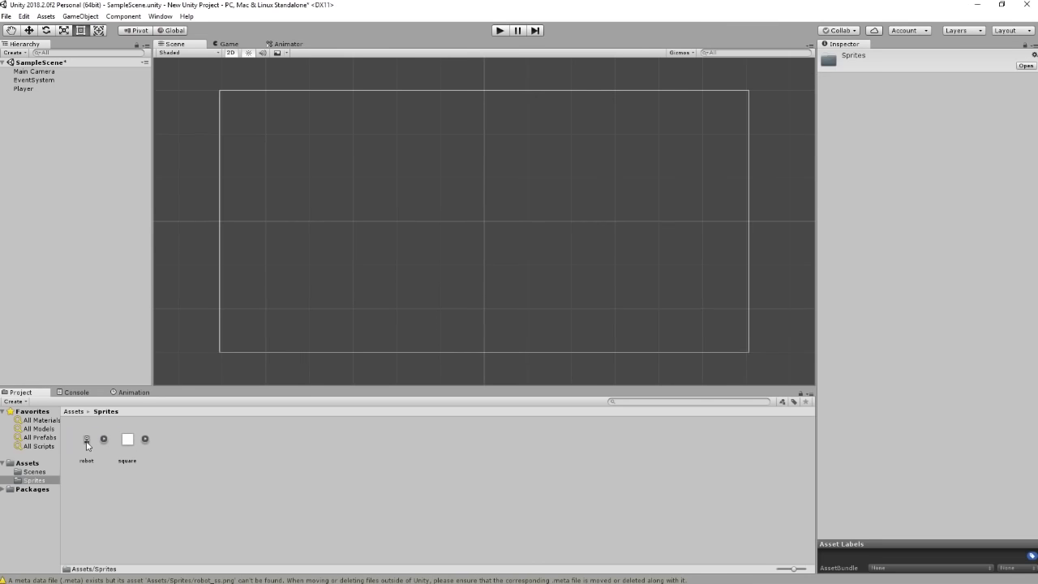
# - Assign the robot sprite to Player's Sprite Renderer and frame it in the view
pyautogui.click(24, 88)
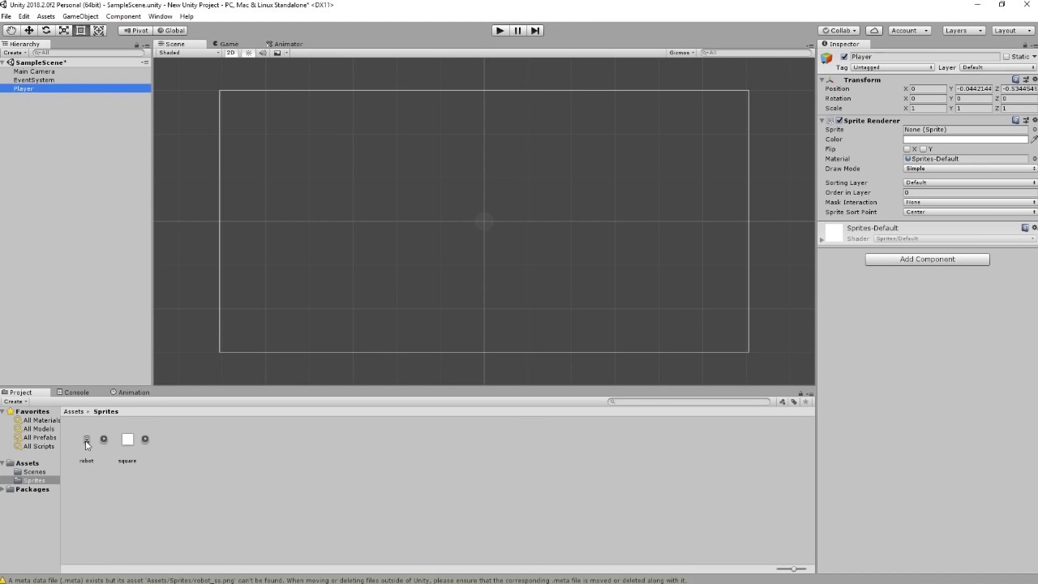
pyautogui.moveTo(87, 445); pyautogui.dragTo(520, 337)
pyautogui.moveTo(874, 150); pyautogui.dragTo(917, 129)
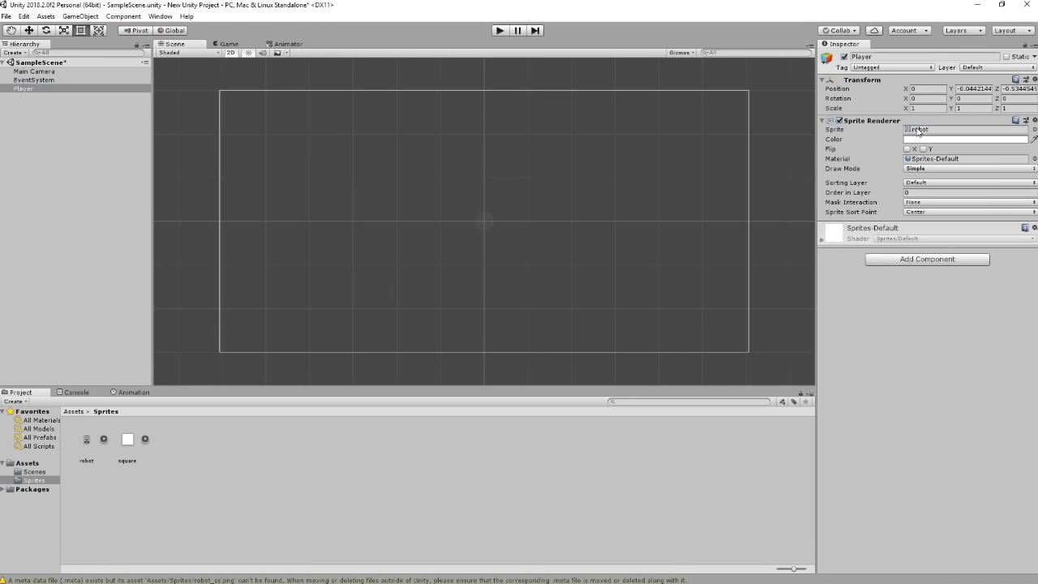
pyautogui.doubleClick(34, 90)
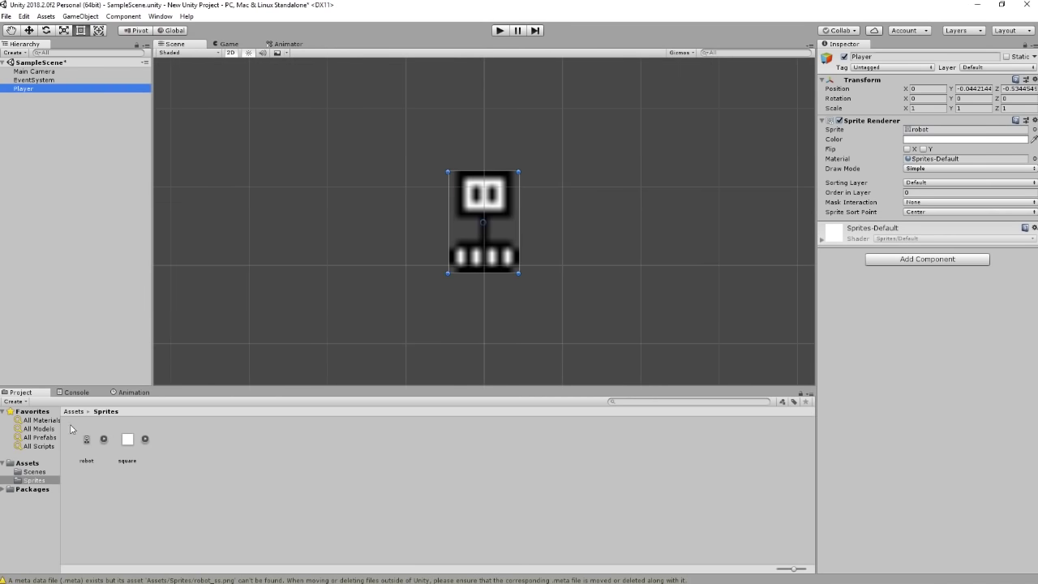
# - Remove the extra robot object that was dragged into the scene
pyautogui.moveTo(87, 443); pyautogui.dragTo(375, 219)
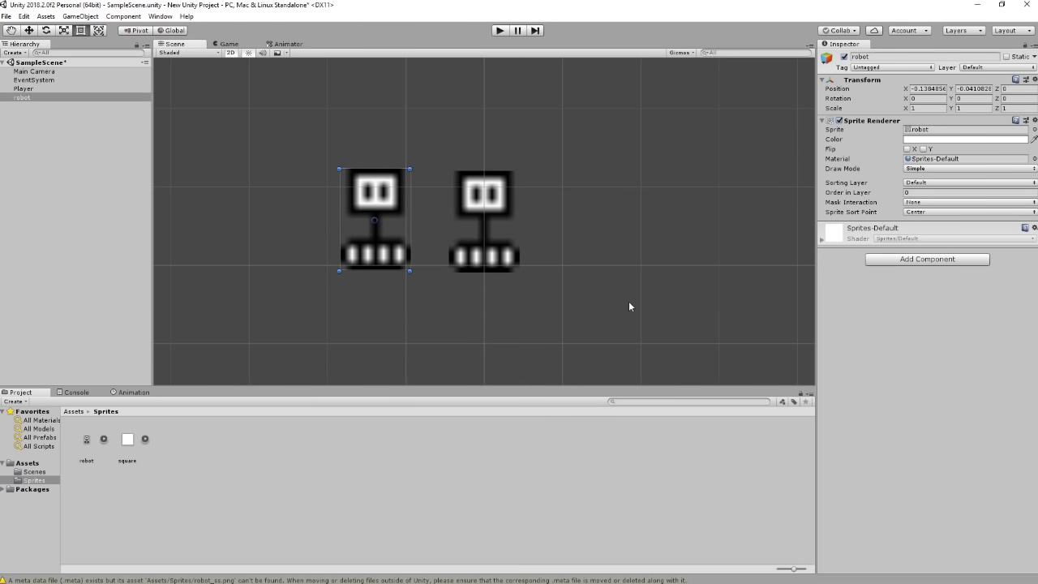
pyautogui.click(56, 88)
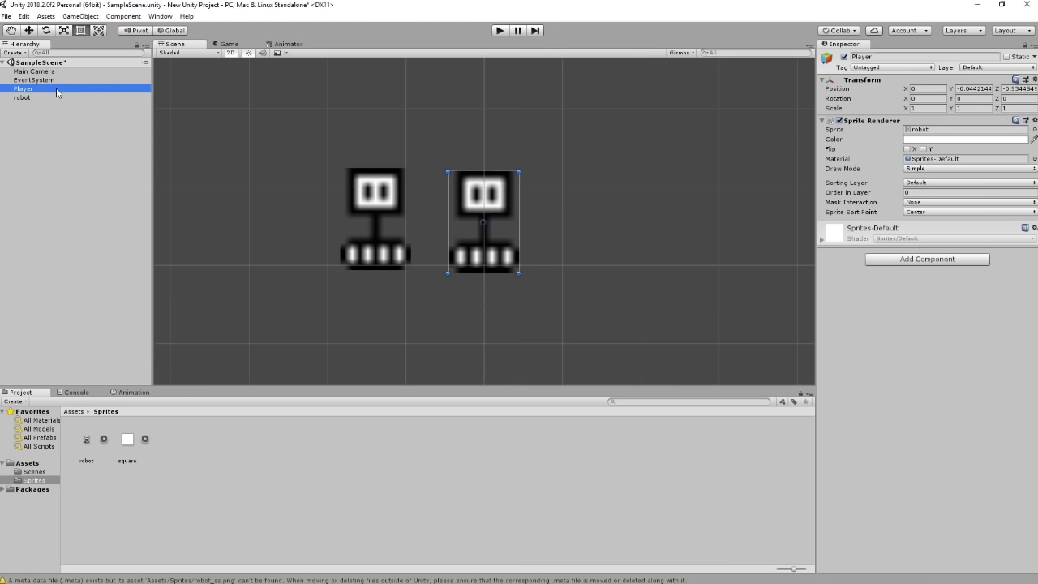
pyautogui.click(57, 97)
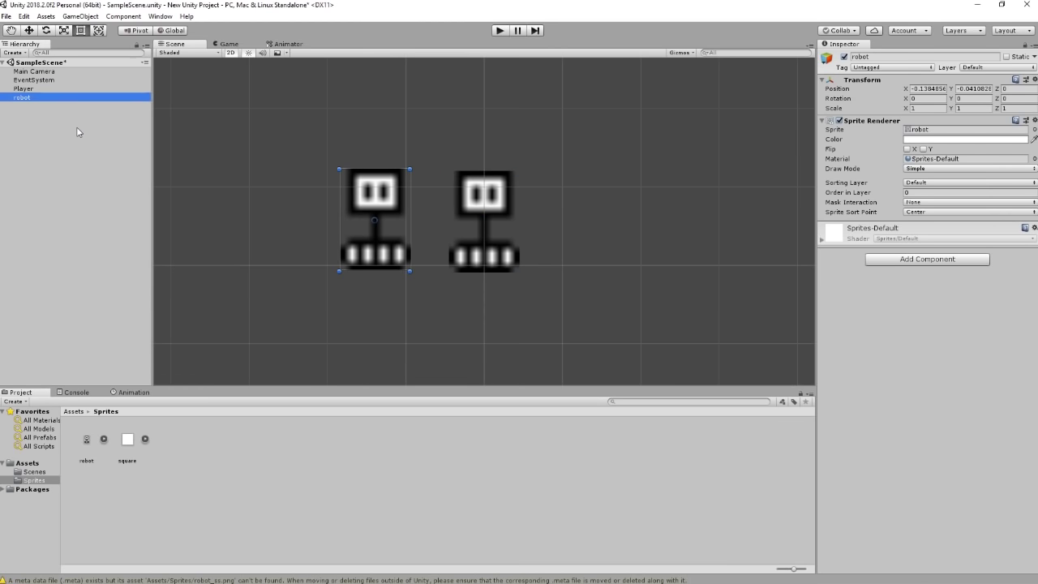
pyautogui.press('Delete')
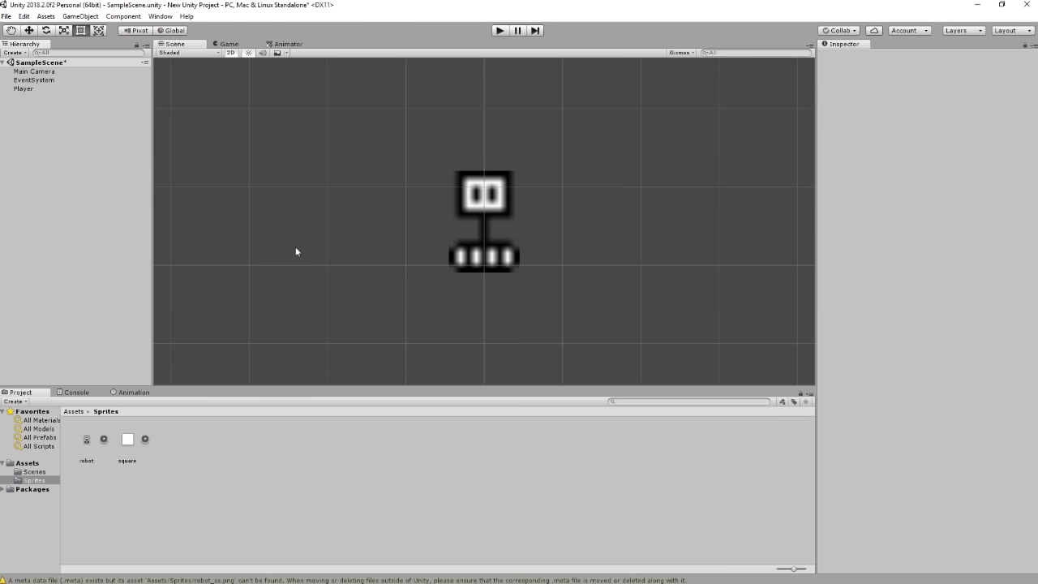
# - Set the robot sprite's Filter Mode to Point (no filter) and apply the import change
pyautogui.scroll(2, 402, 253)
pyautogui.moveTo(402, 252); pyautogui.dragTo(295, 280, button='middle')
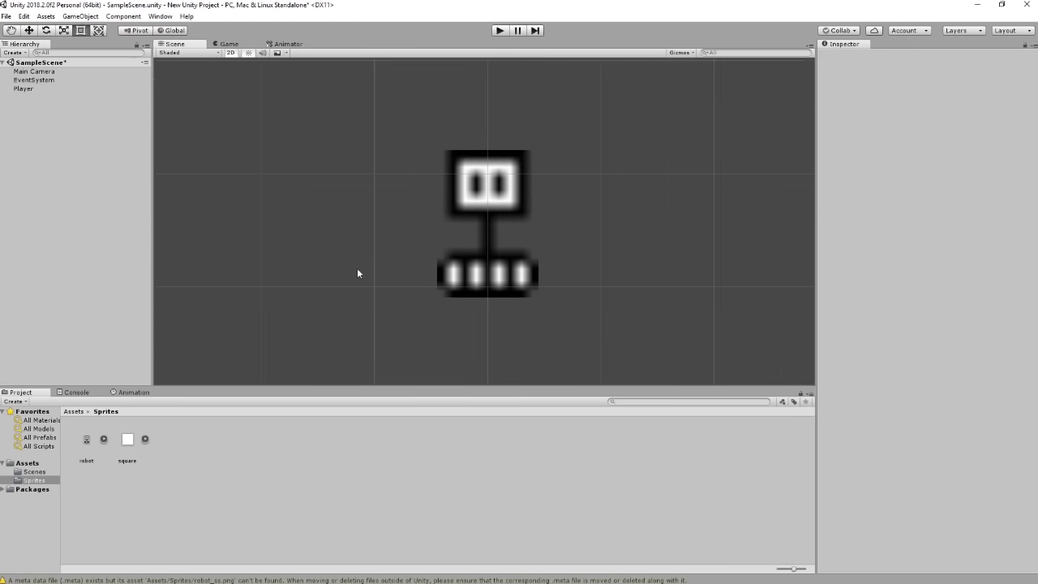
pyautogui.scroll(1, 297, 280)
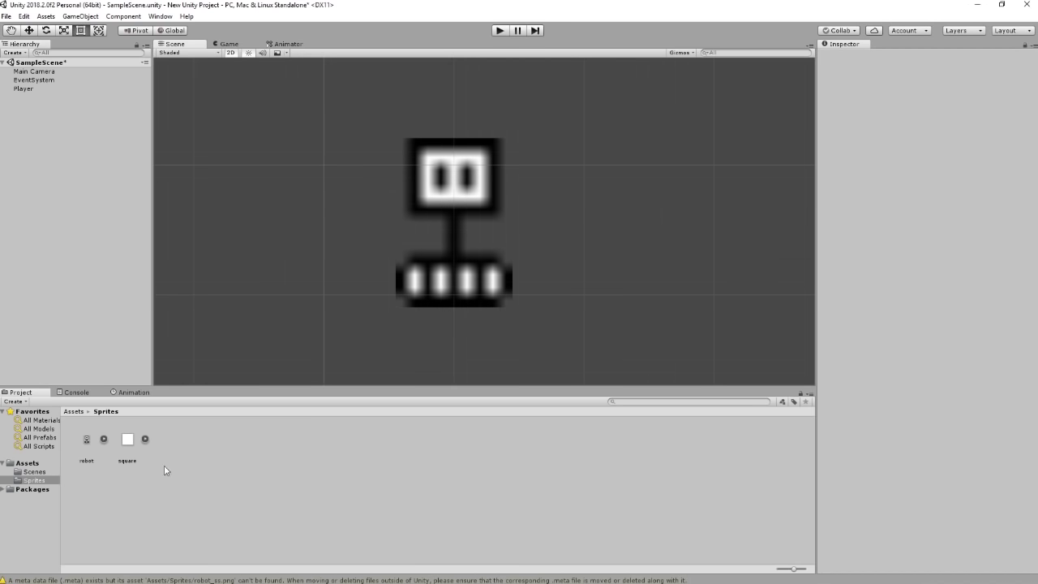
pyautogui.click(87, 442)
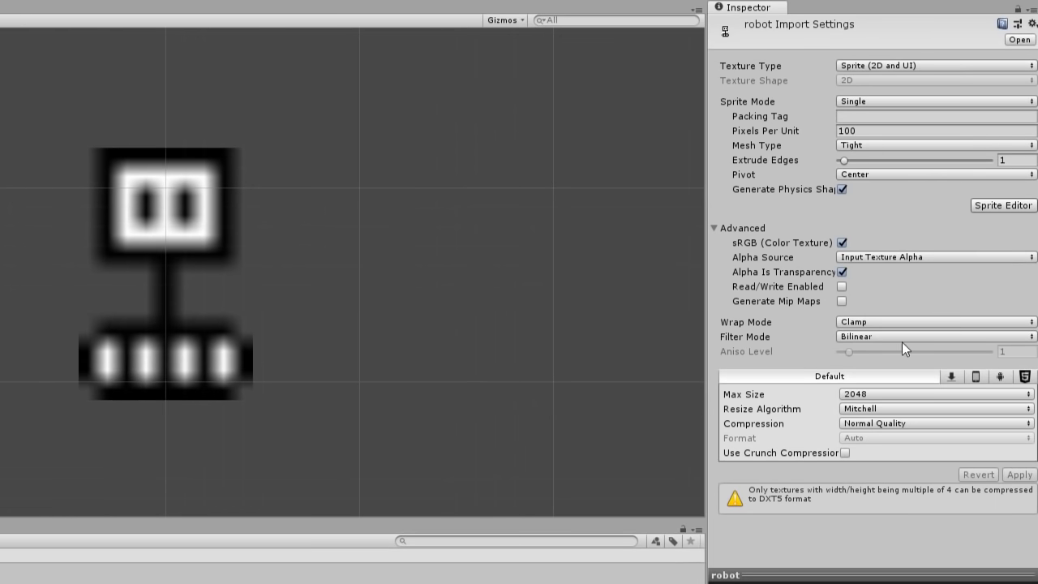
pyautogui.click(881, 338)
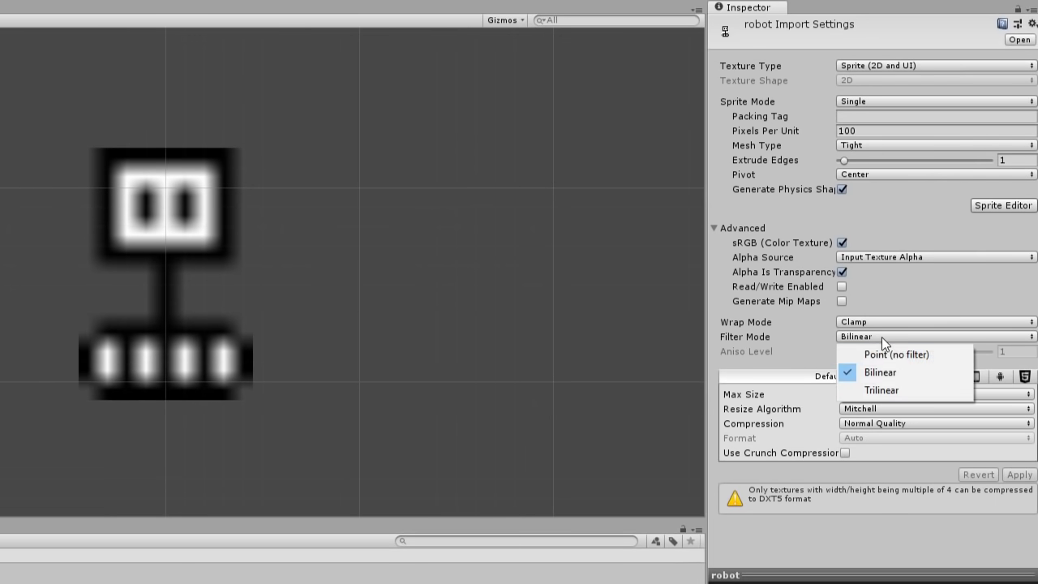
pyautogui.click(884, 354)
pyautogui.click(1023, 477)
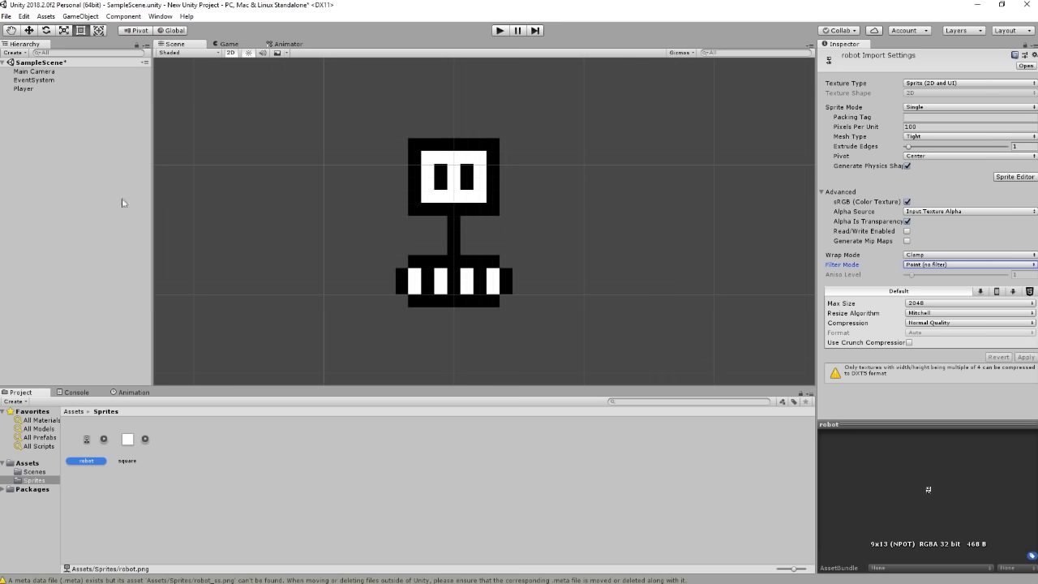
# - Zoom out and pan the Scene view to centre the camera frame
pyautogui.scroll(-3, 340, 222)
pyautogui.scroll(-3, 308, 230)
pyautogui.scroll(-3, 284, 234)
pyautogui.scroll(-2, 269, 235)
pyautogui.scroll(-2, 256, 228)
pyautogui.scroll(-2, 255, 230)
pyautogui.scroll(-2, 254, 227)
pyautogui.moveTo(254, 227); pyautogui.dragTo(404, 219)
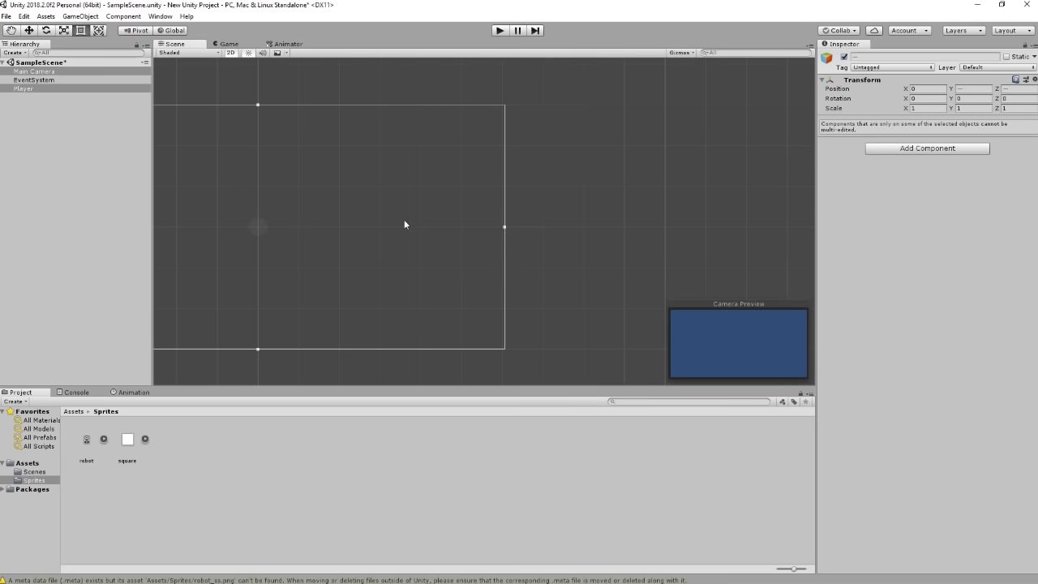
pyautogui.click(326, 204)
pyautogui.moveTo(326, 203); pyautogui.dragTo(509, 198, button='middle')
pyautogui.press('t')
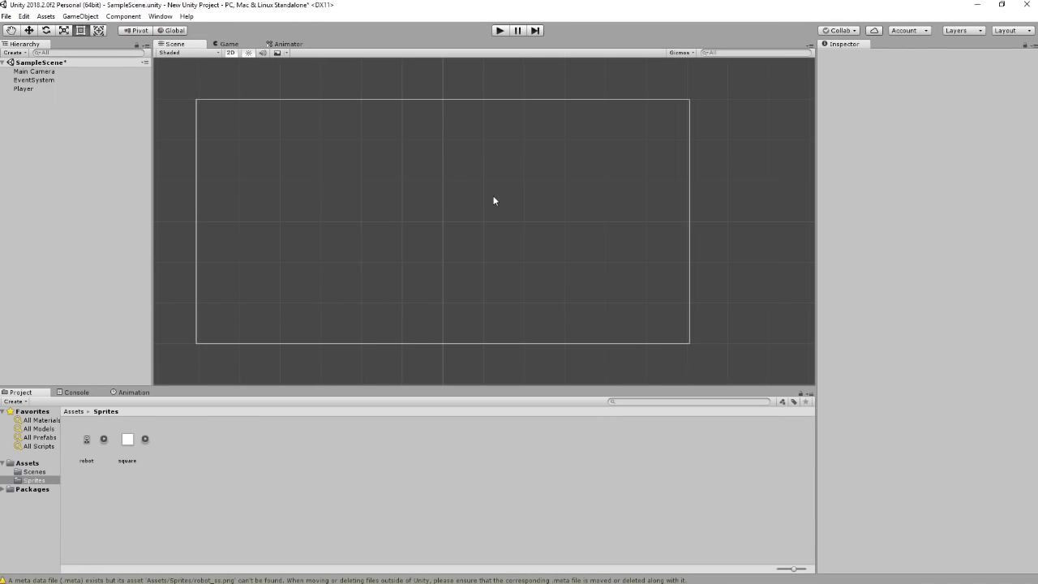
pyautogui.moveTo(508, 203); pyautogui.dragTo(518, 203, button='middle')
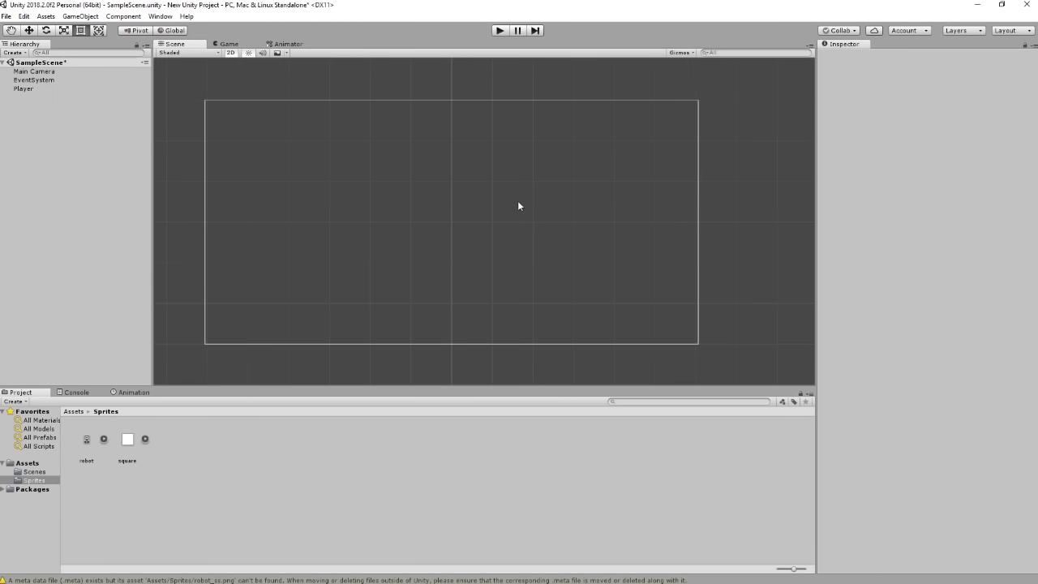
# - Set Player's scale to 100 on both X and Y
pyautogui.click(24, 89)
pyautogui.click(940, 108)
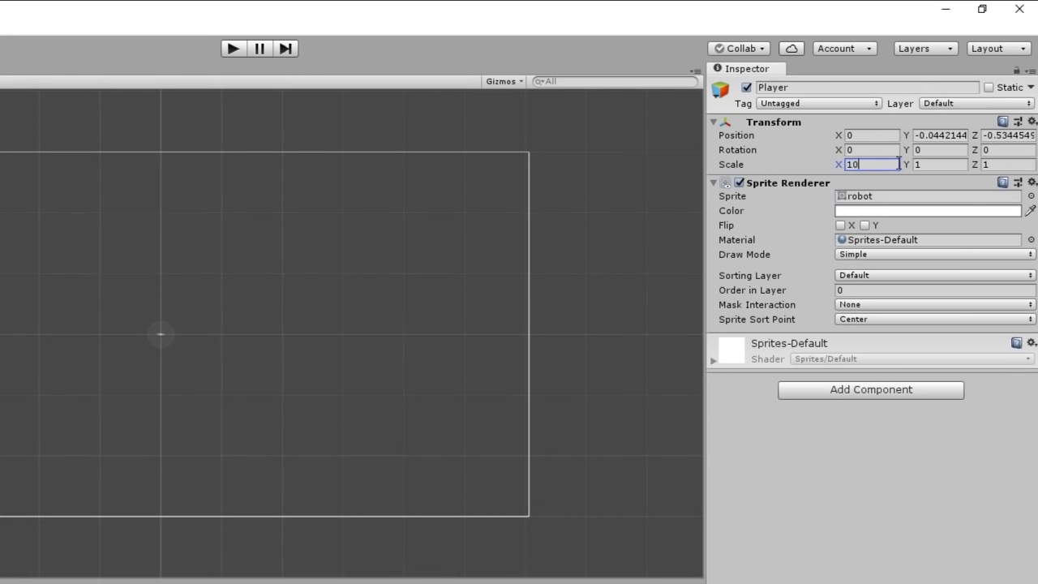
pyautogui.write('100')
pyautogui.click(940, 164)
pyautogui.write('100')
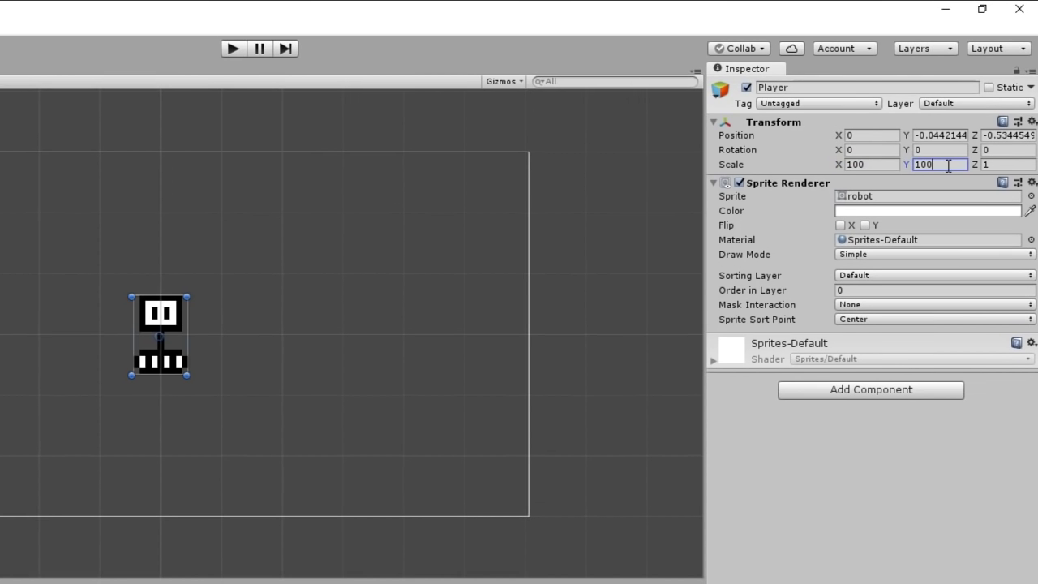
pyautogui.click(639, 385)
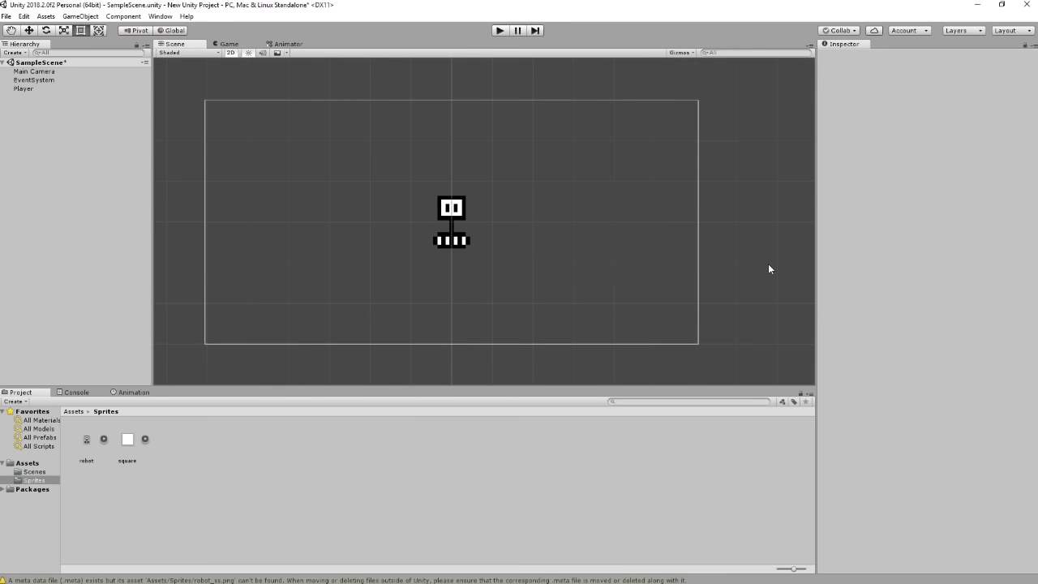
pyautogui.click(33, 88)
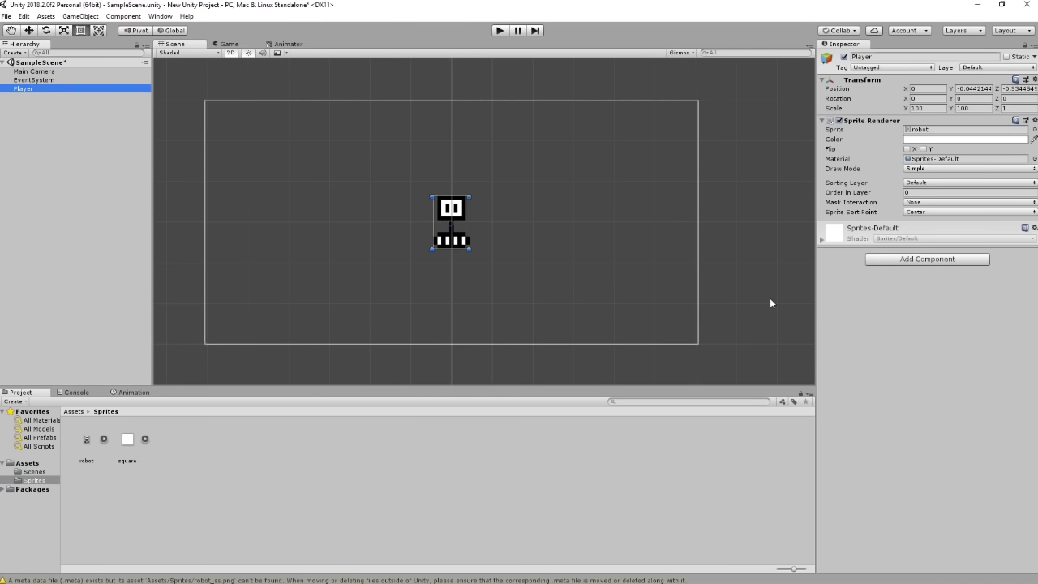
# - Reset Player's scale to 1 and check the Main Camera's settings
pyautogui.click(927, 108)
pyautogui.write('1')
pyautogui.press('Tab')
pyautogui.click(755, 256)
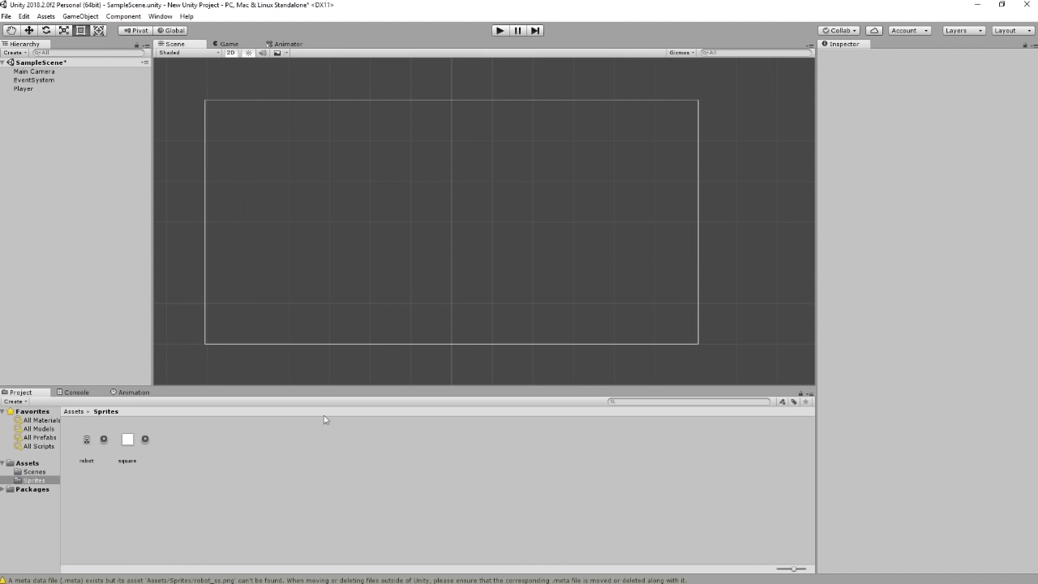
pyautogui.click(34, 71)
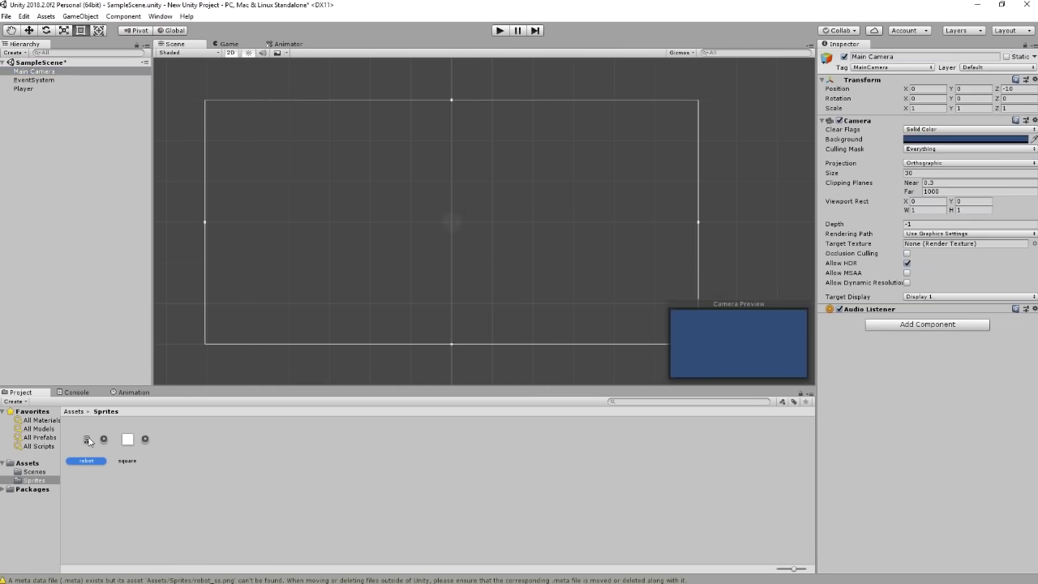
# - Set the robot sprite's Pixels Per Unit to 1 and apply it
pyautogui.click(86, 442)
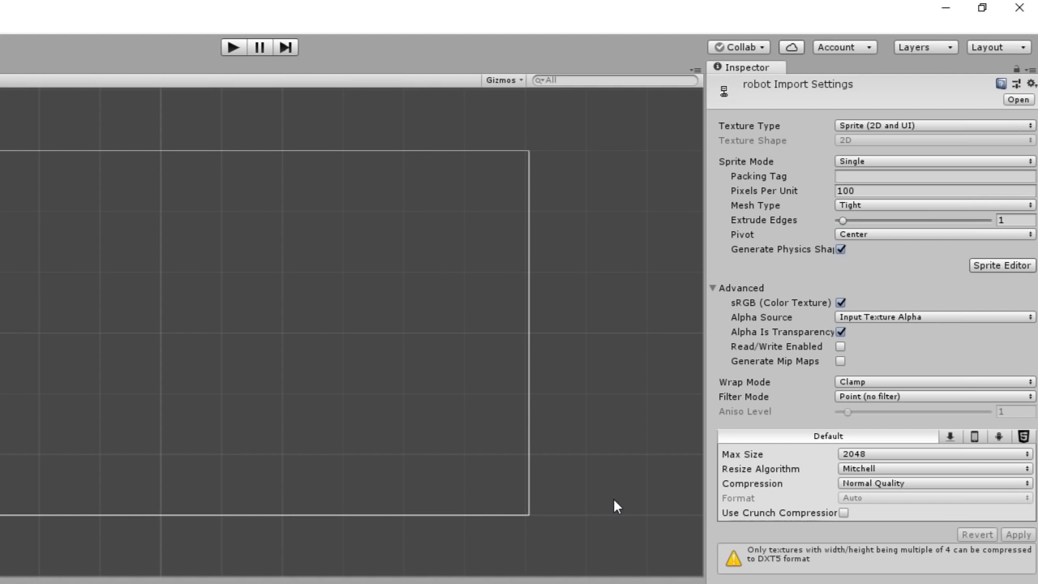
pyautogui.click(864, 193)
pyautogui.write('1')
pyautogui.click(1020, 537)
pyautogui.click(592, 508)
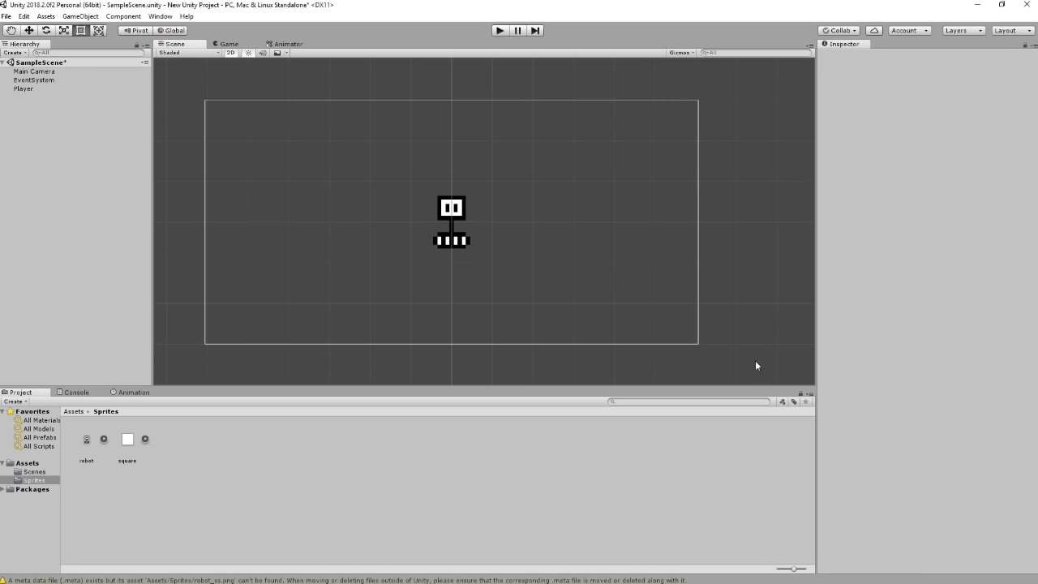
# - Run the game and set the Game view aspect ratio to 16:9
pyautogui.click(499, 31)
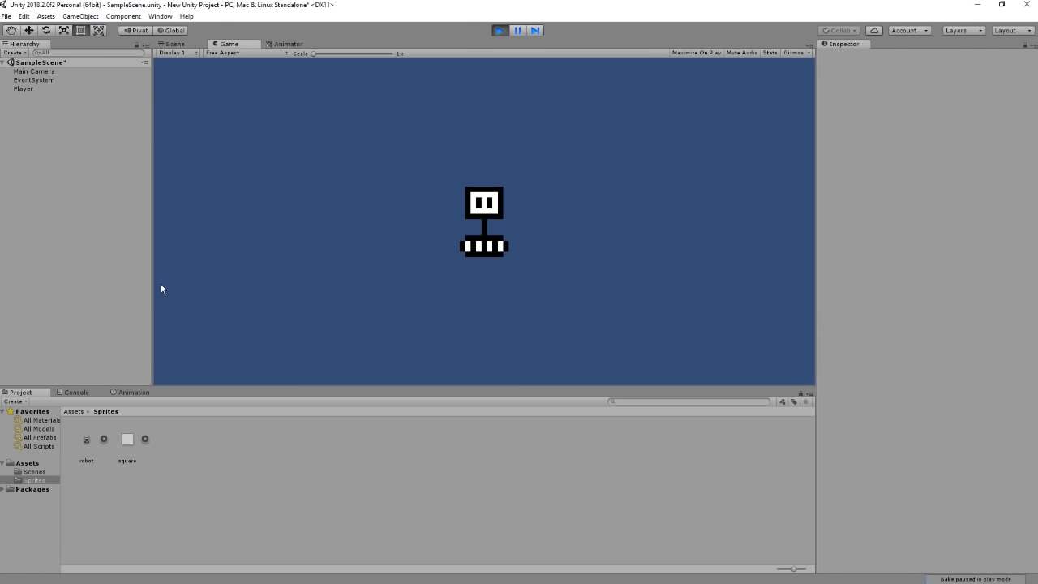
pyautogui.moveTo(153, 280); pyautogui.dragTo(495, 254)
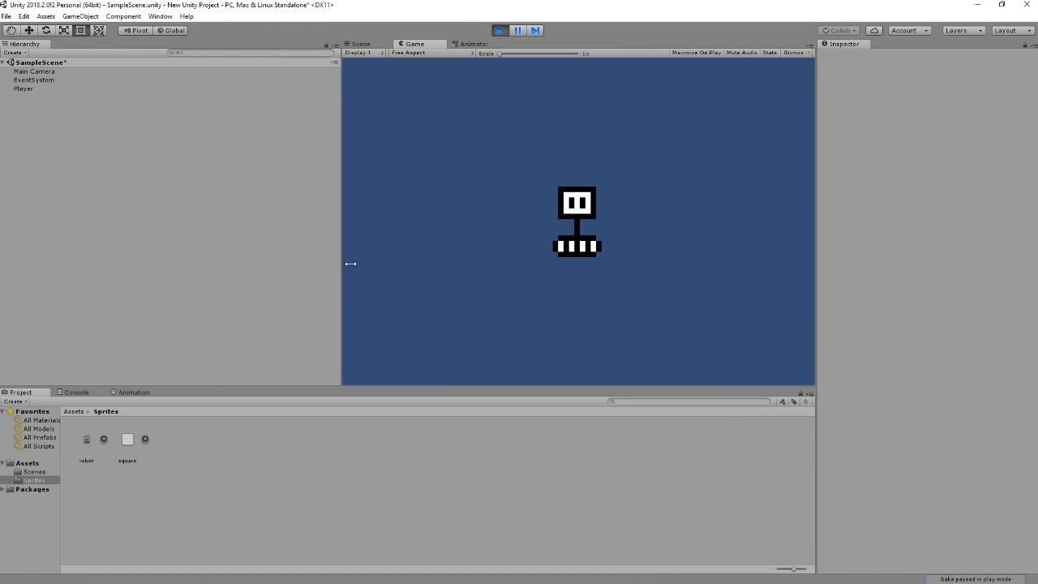
pyautogui.moveTo(495, 254); pyautogui.dragTo(133, 270)
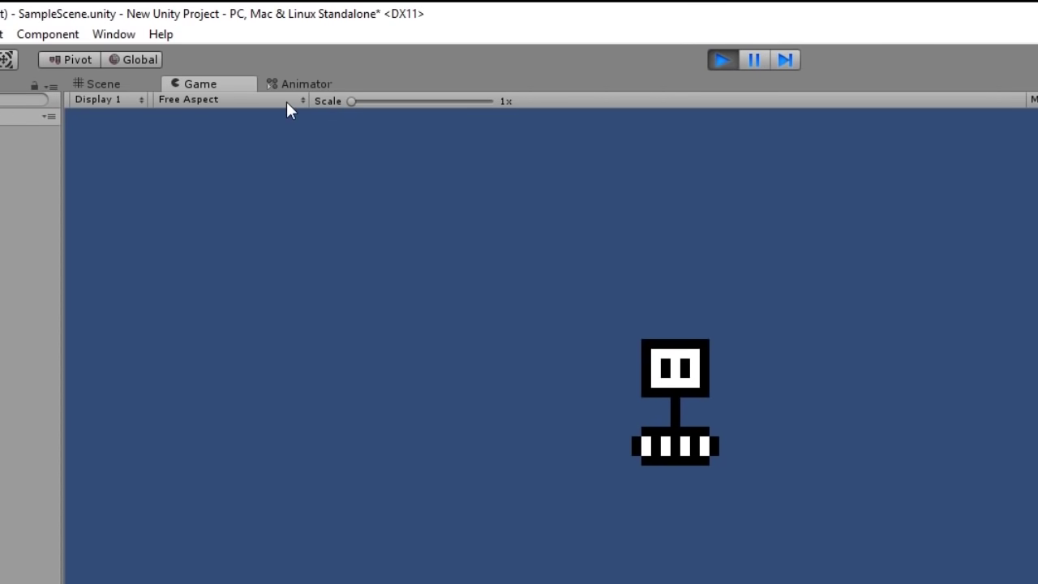
pyautogui.click(287, 102)
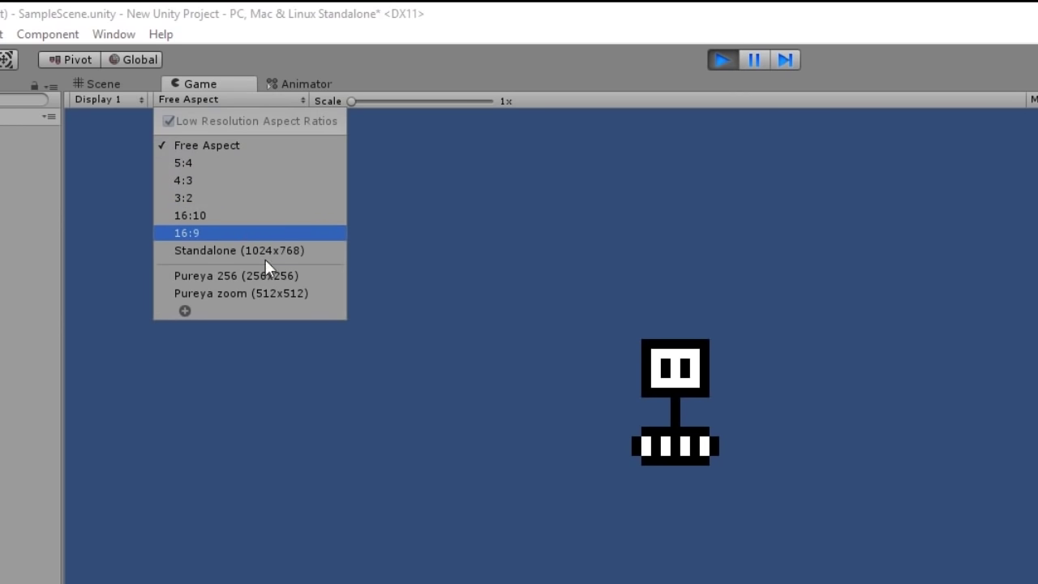
pyautogui.click(225, 233)
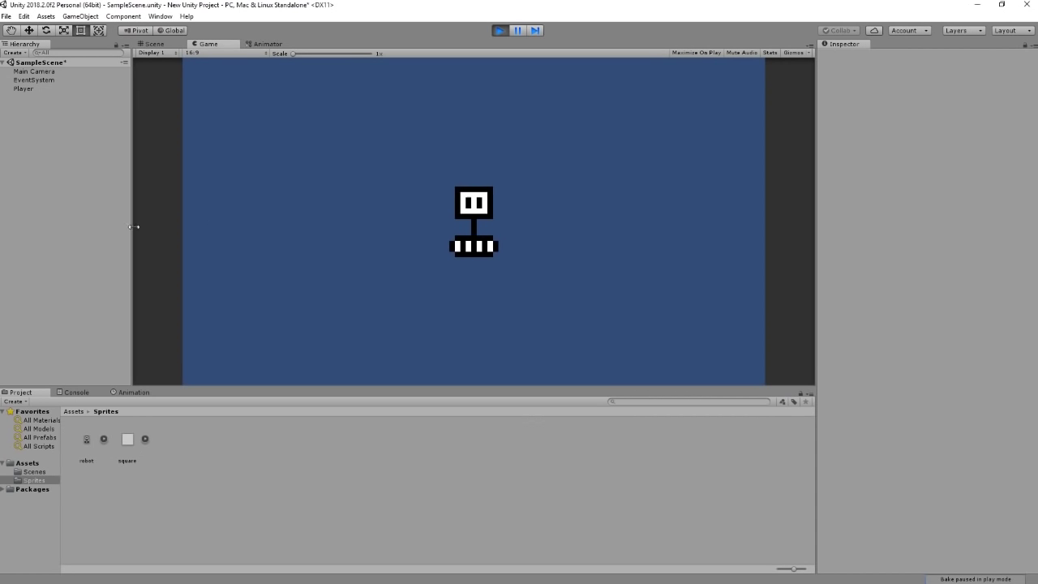
# - Stop play mode and bring up the context menu in the top-level Assets folder
pyautogui.click(498, 31)
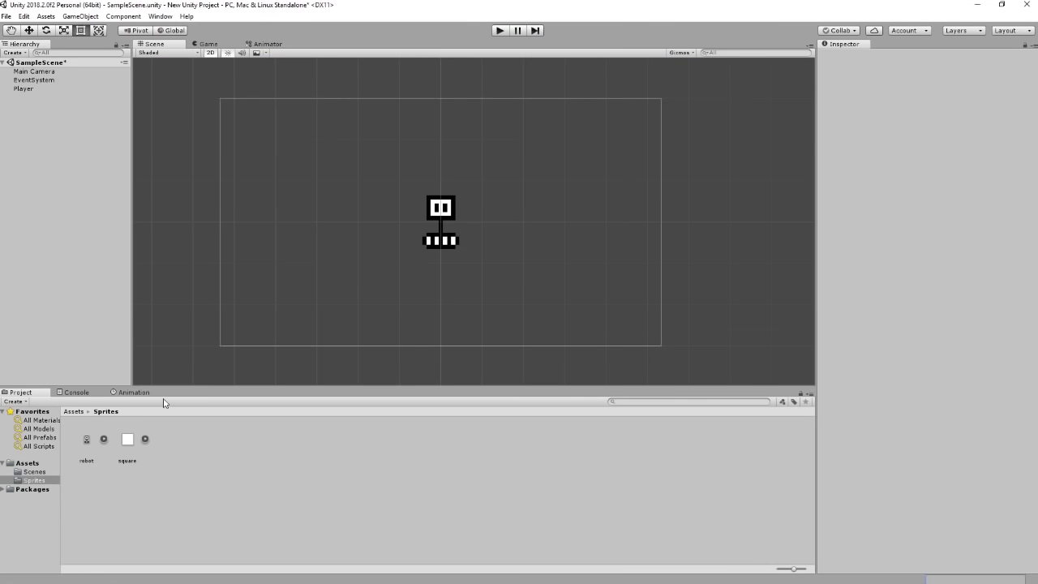
pyautogui.click(72, 412)
pyautogui.rightClick(193, 449)
# - Create a Scripts folder inside Assets
pyautogui.moveTo(219, 192)
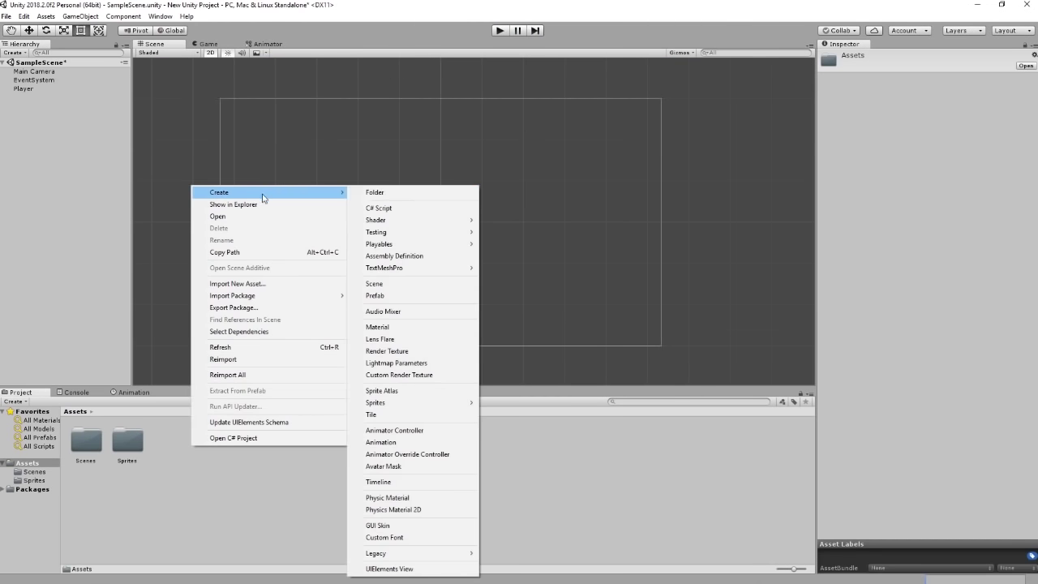
pyautogui.click(371, 193)
pyautogui.write('Scripts')
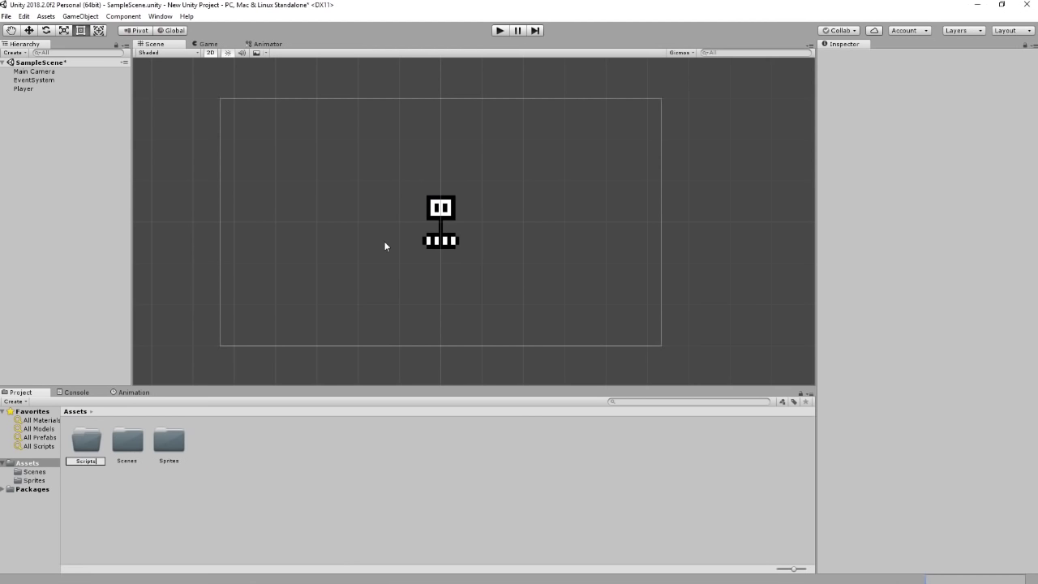
pyautogui.press('Return')
pyautogui.press('Return')
# - Create a C# script named PlayerController inside the Scripts folder
pyautogui.rightClick(164, 446)
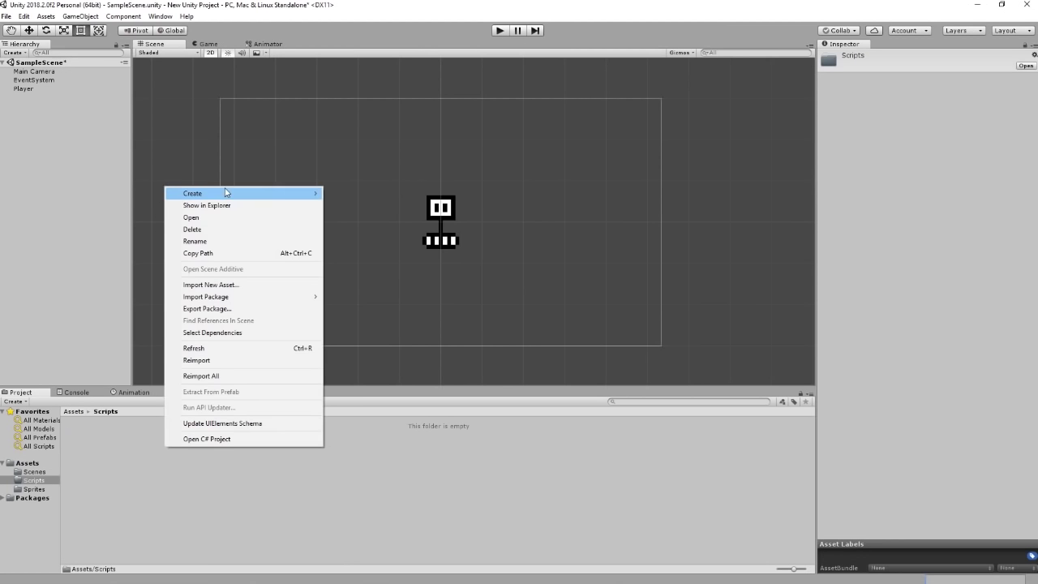
pyautogui.moveTo(213, 193)
pyautogui.click(387, 209)
pyautogui.write('Pl')
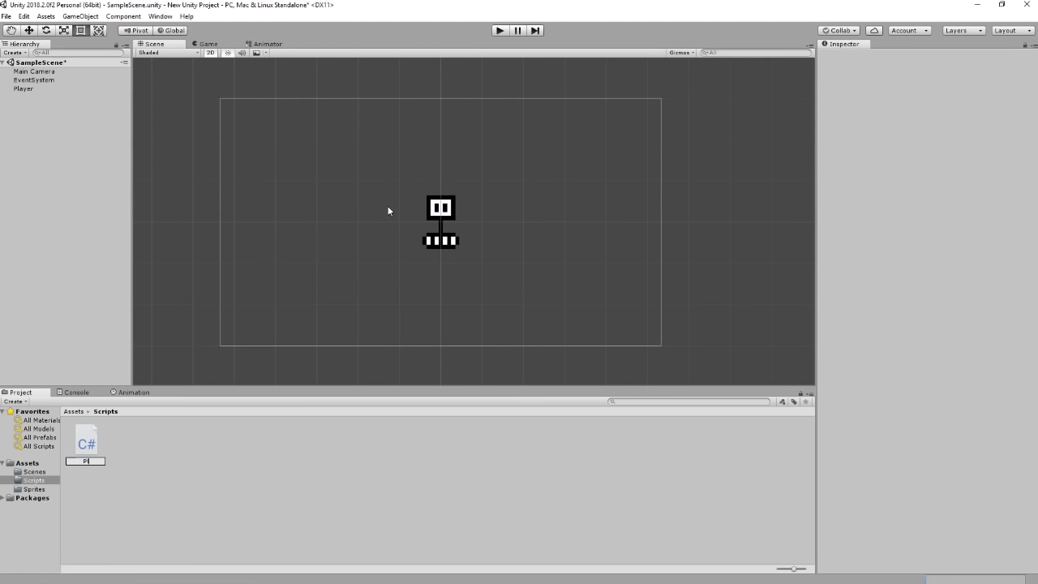
pyautogui.write('ayerController')
pyautogui.press('Return')
pyautogui.press('Return')
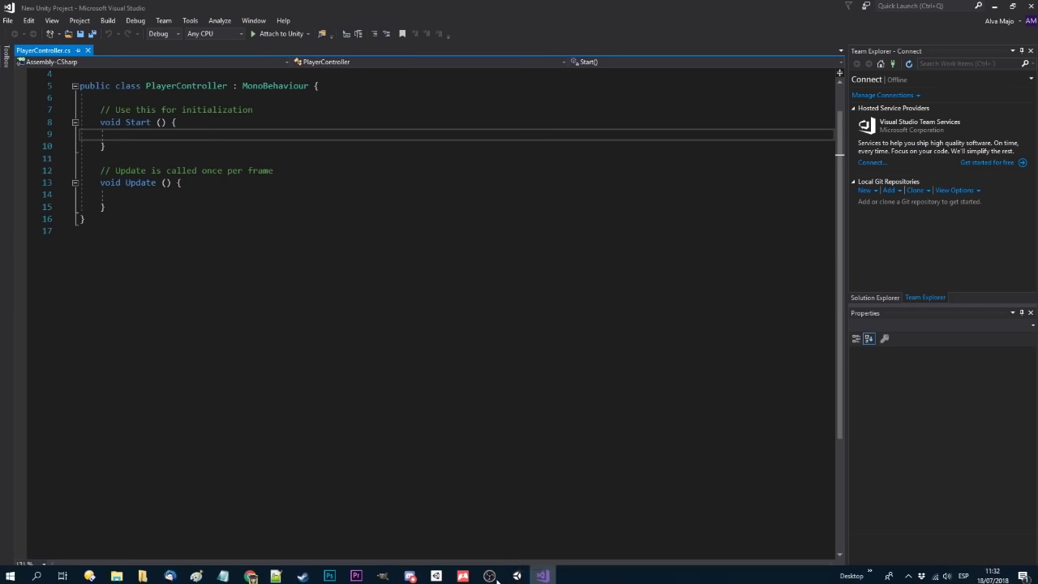
# - In Start, write gameObject.GetComponent<Transform>().position.x = 20;
pyautogui.click(516, 574)
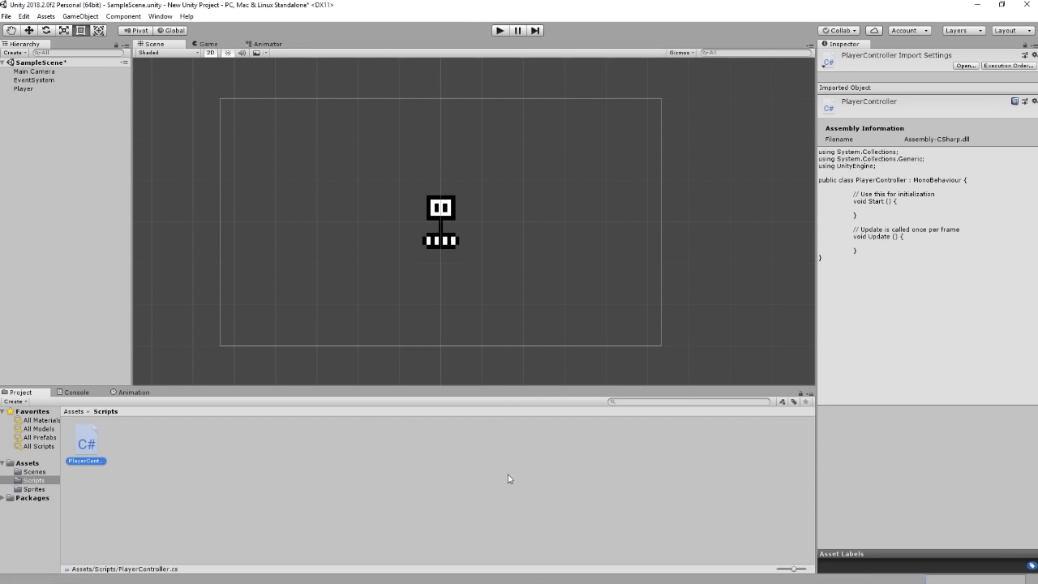
pyautogui.click(37, 88)
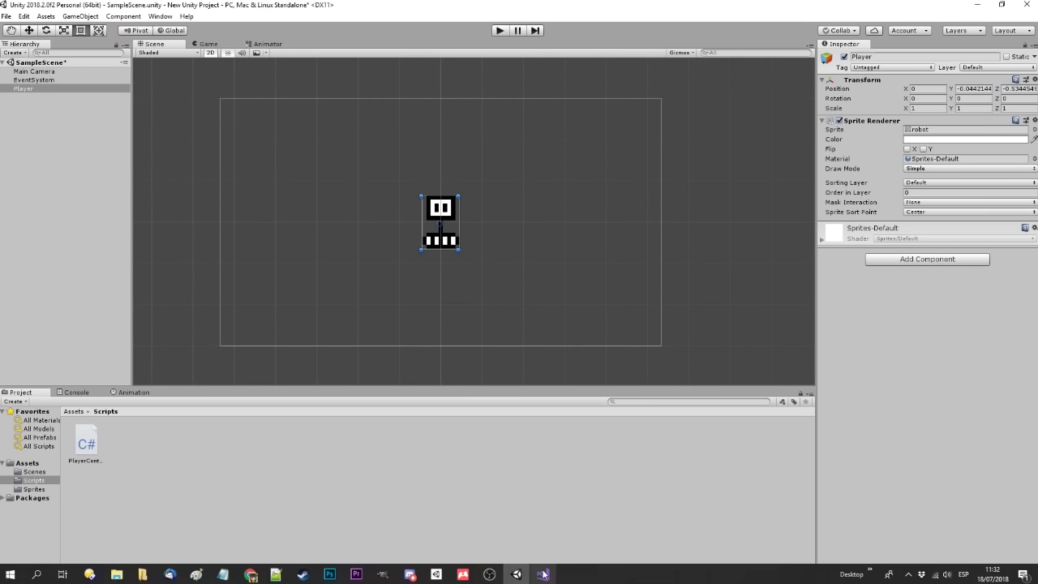
pyautogui.click(543, 575)
pyautogui.write('gameObject')
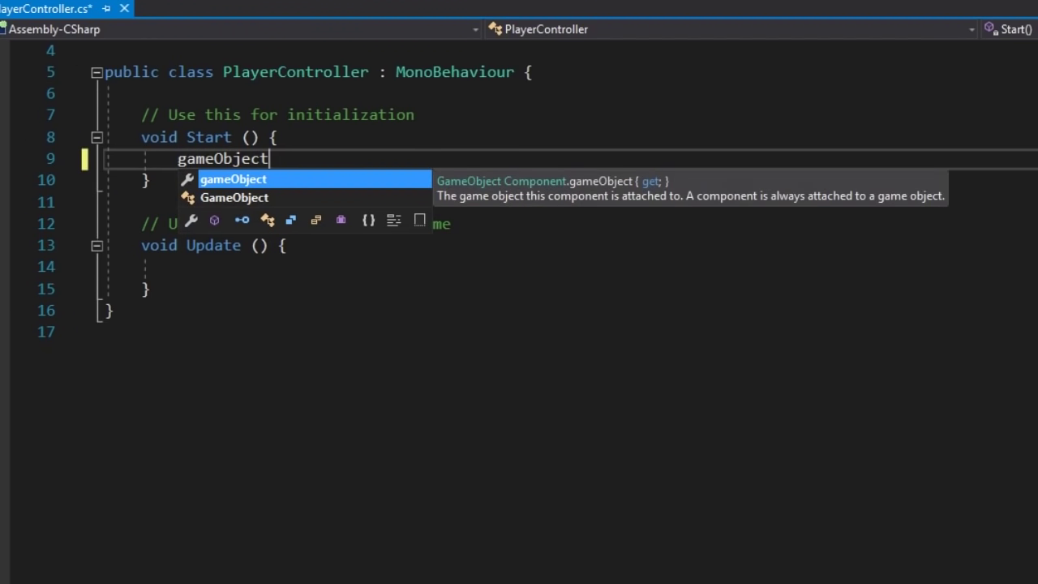
pyautogui.write('.')
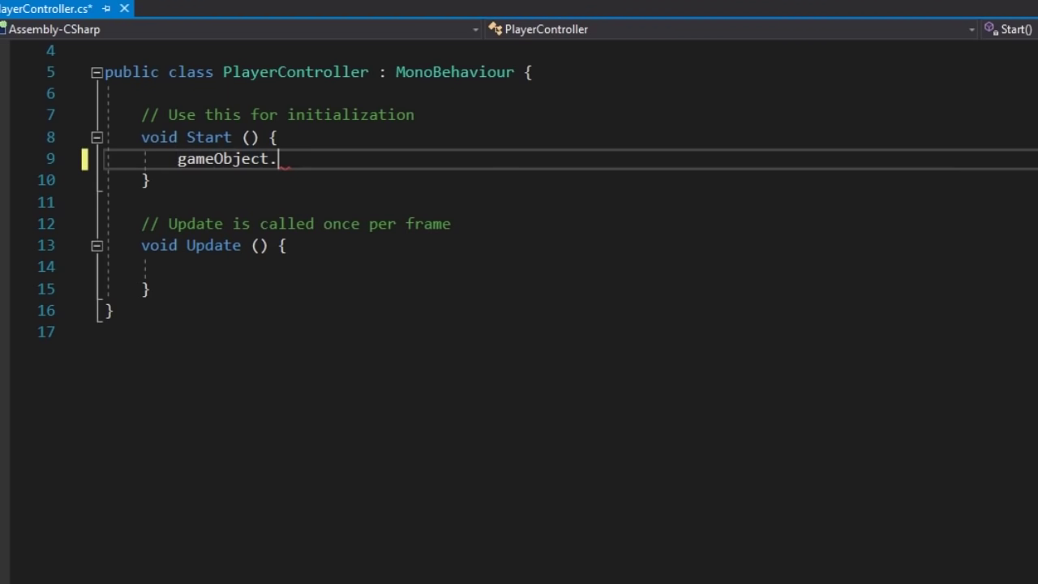
pyautogui.write('GetCo')
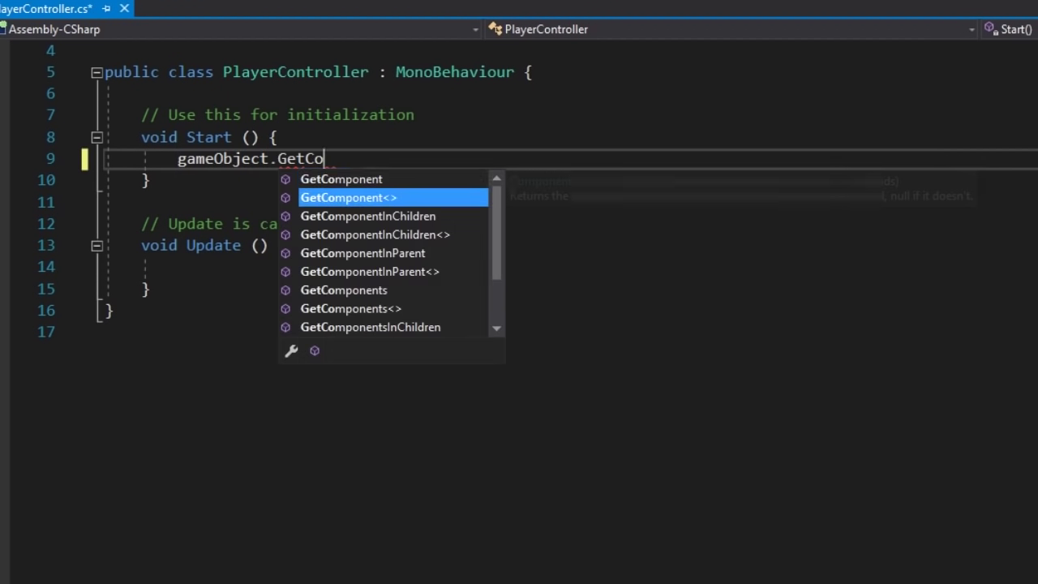
pyautogui.press('Tab')
pyautogui.write('<Trans')
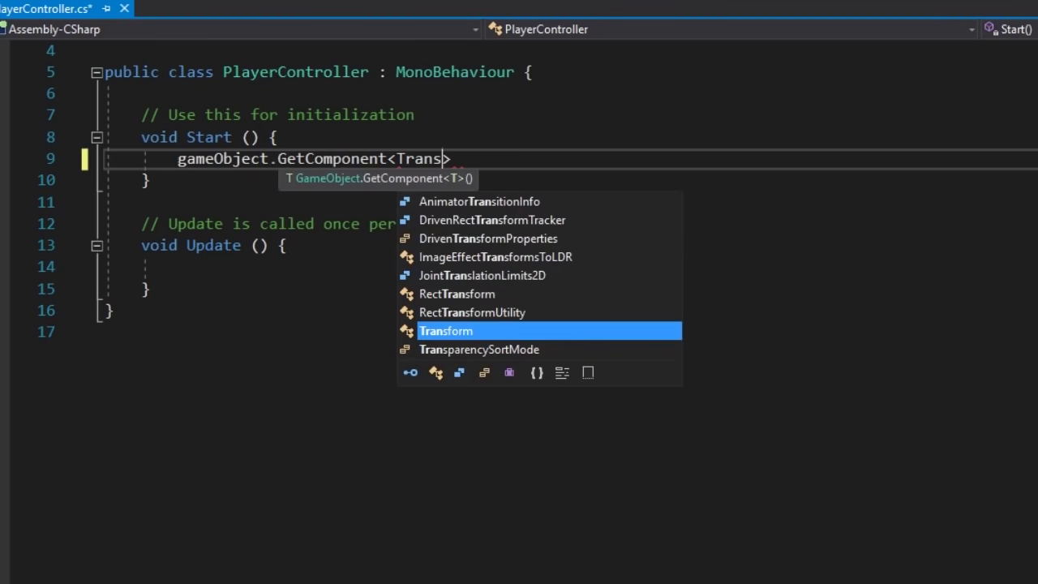
pyautogui.write('form>().position.x = 20;')
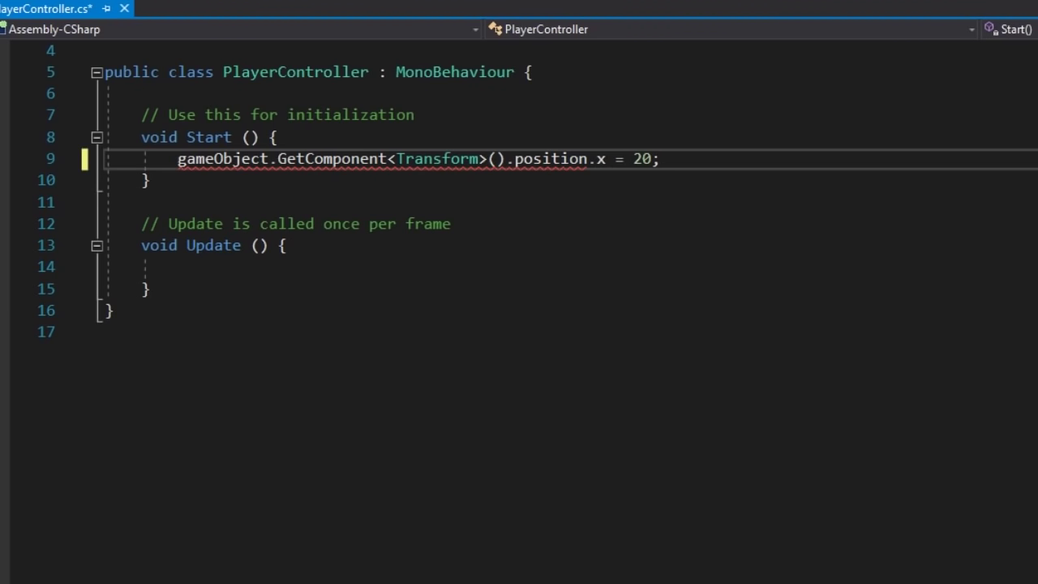
# - Change the line to assign position = new Vector3(20, 0, 0) and save the script
pyautogui.hotkey('ctrl', 'shift', 'Left')
pyautogui.hotkey('ctrl', 'shift', 'Left')
pyautogui.hotkey('ctrl', 'shift', 'Left')
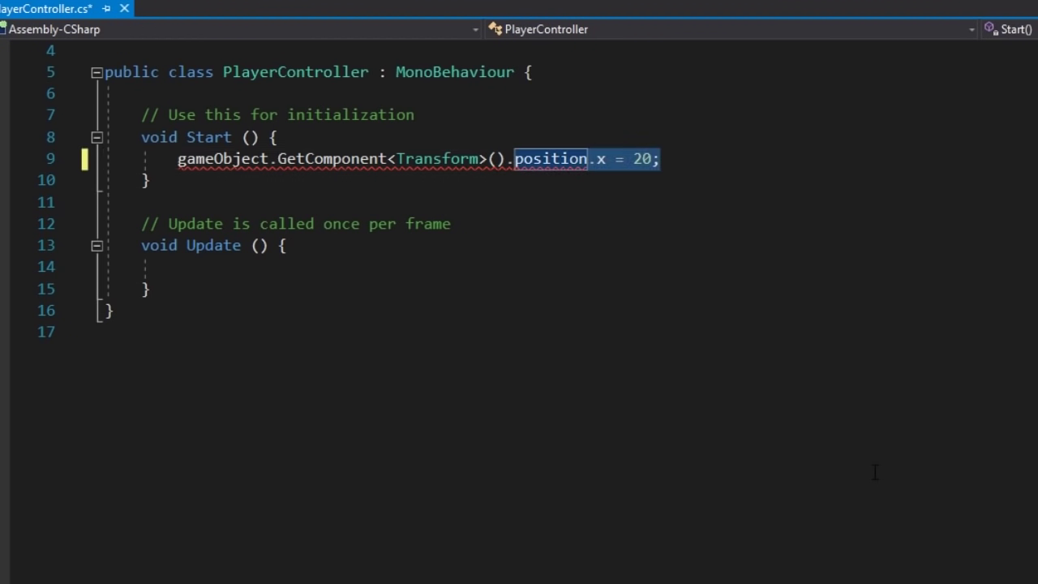
pyautogui.write('= new vect')
pyautogui.press('Tab')
pyautogui.write('();')
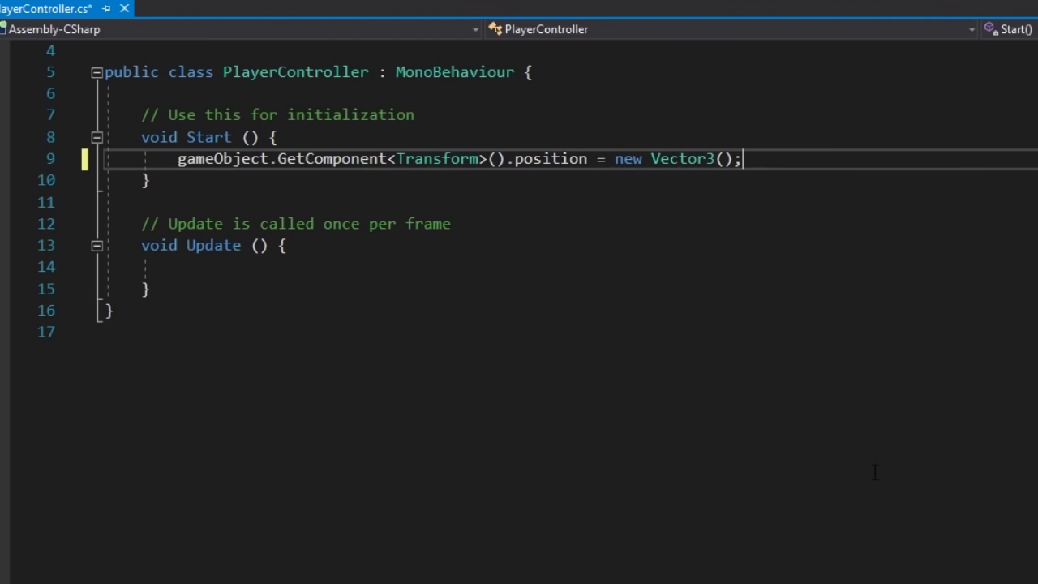
pyautogui.press('Left')
pyautogui.press('Left')
pyautogui.write('20, 0')
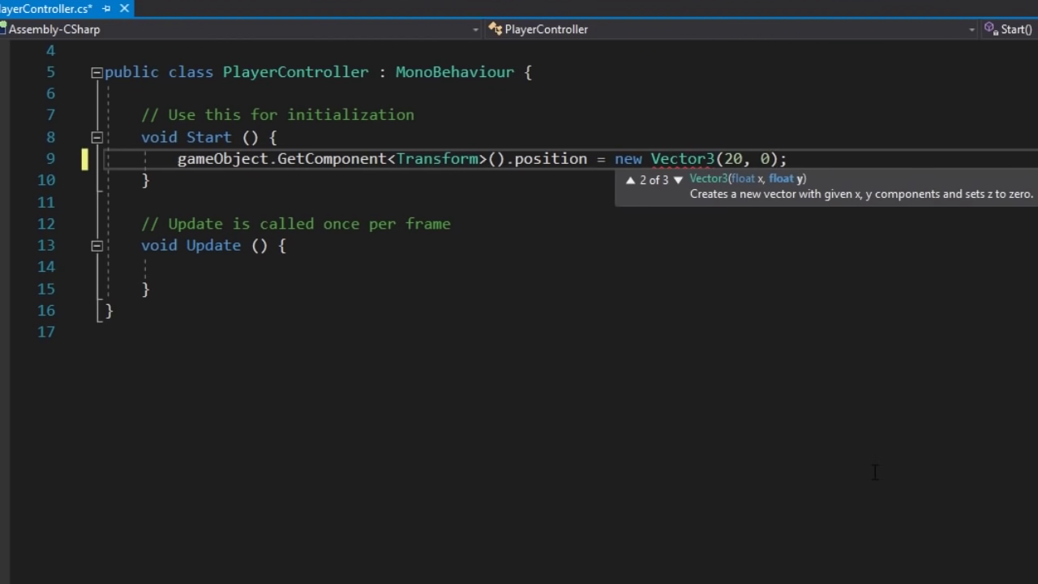
pyautogui.write(', 0')
pyautogui.click(872, 354)
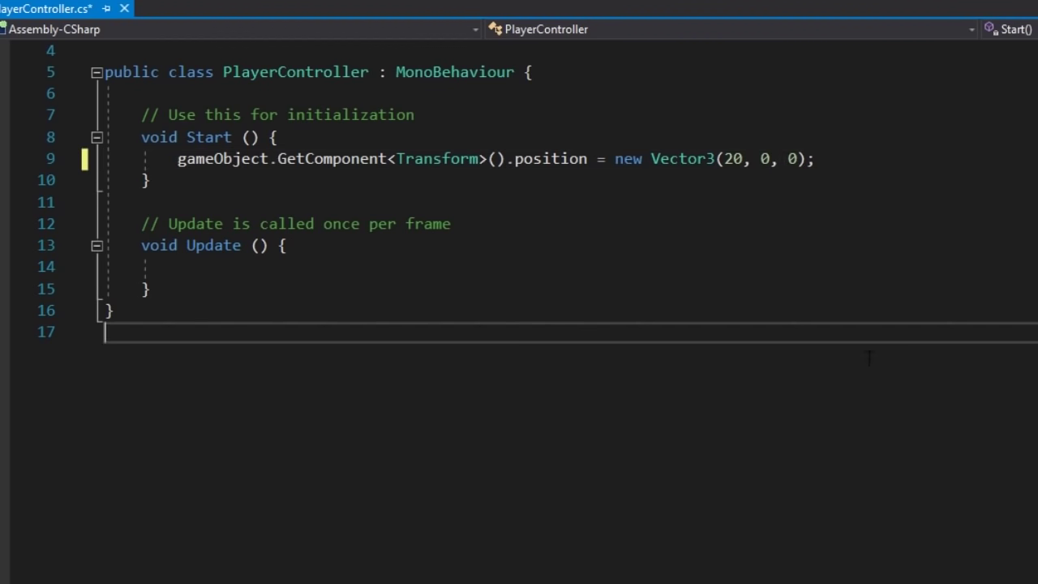
pyautogui.hotkey('ctrl', 's')
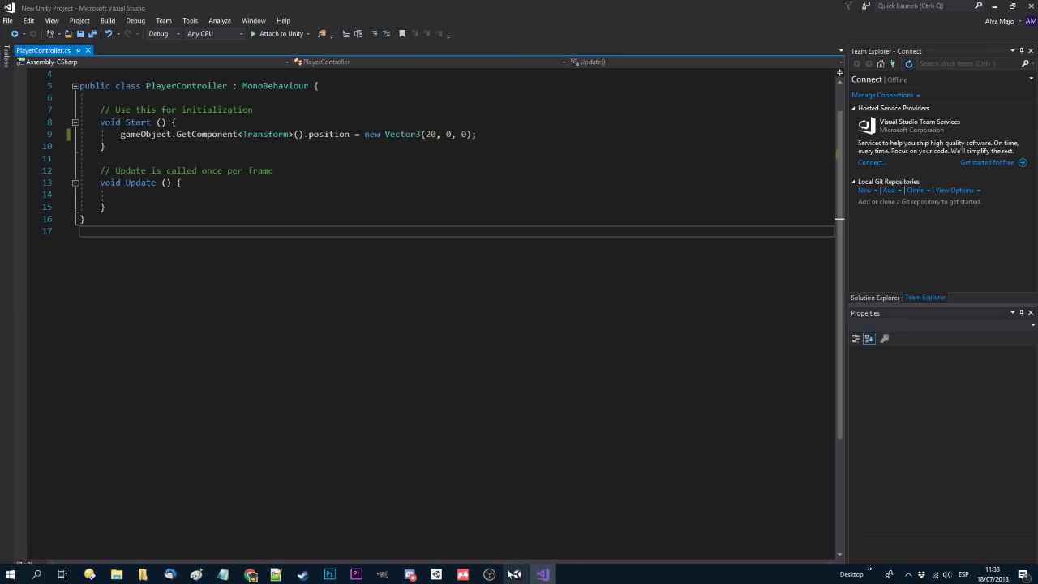
# - Attach the PlayerController script to Player and test it in Play mode
pyautogui.click(517, 577)
pyautogui.click(499, 32)
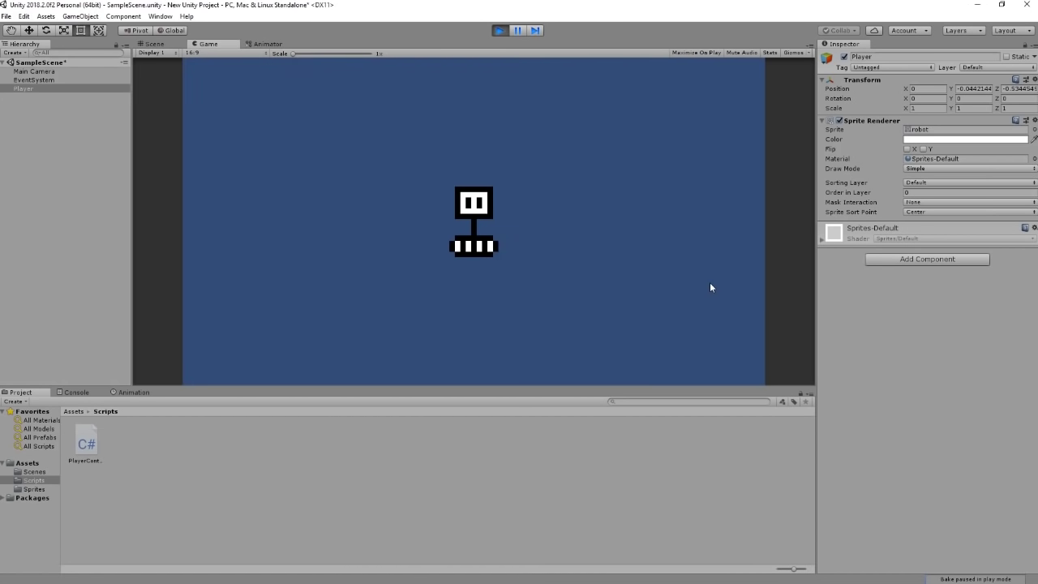
pyautogui.click(499, 31)
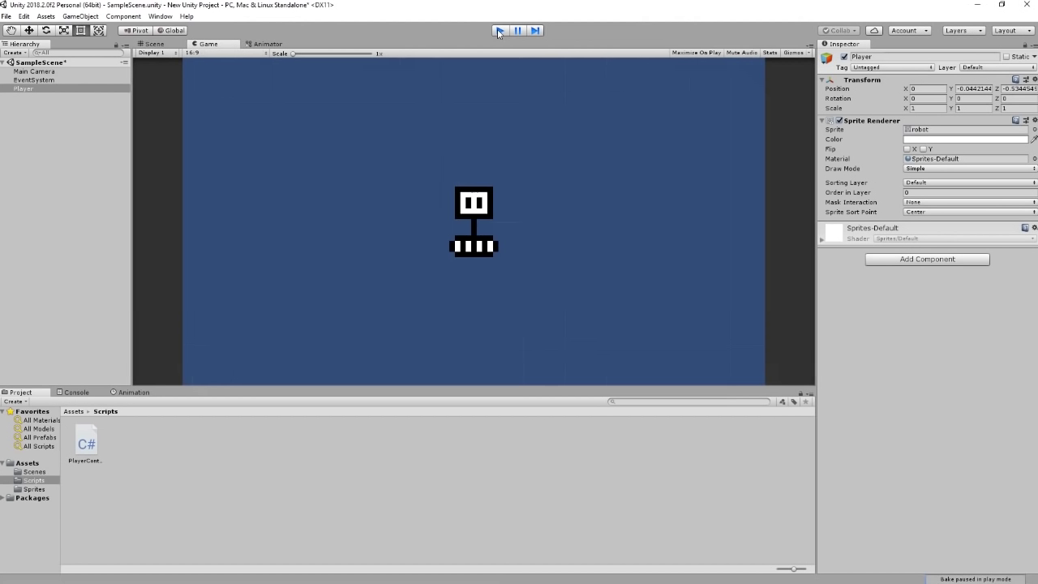
pyautogui.click(87, 444)
pyautogui.moveTo(87, 444); pyautogui.dragTo(37, 91)
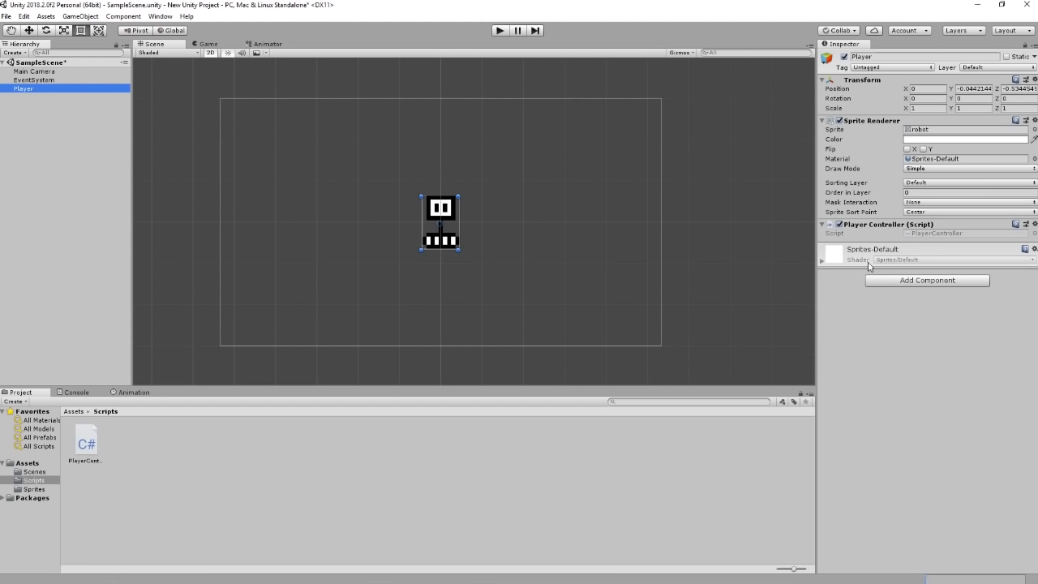
pyautogui.click(499, 30)
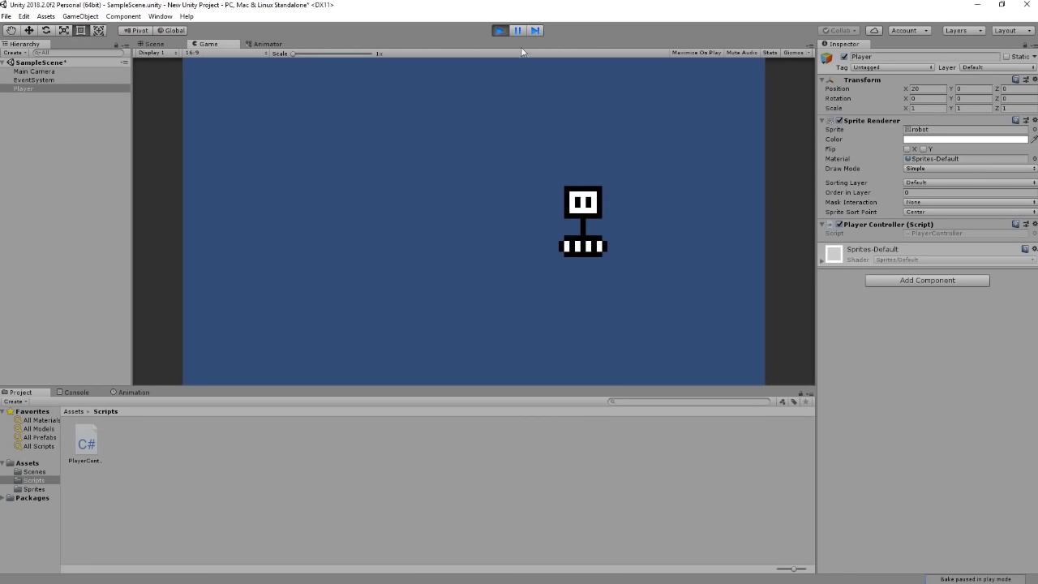
pyautogui.click(498, 31)
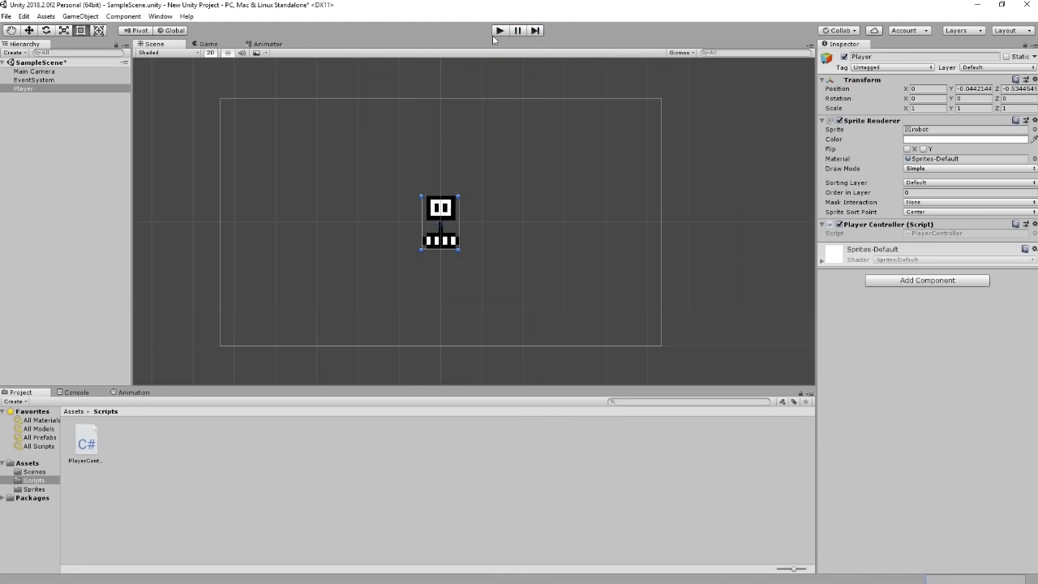
# - Move Player to the upper-left at (-32.2, 20.1) and test again
pyautogui.click(30, 30)
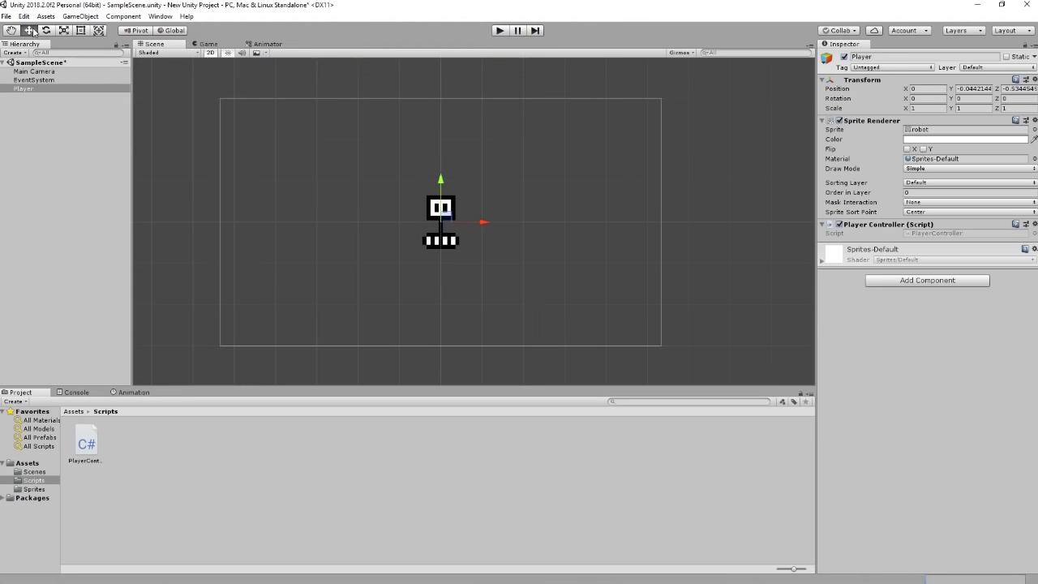
pyautogui.moveTo(442, 212); pyautogui.dragTo(309, 130)
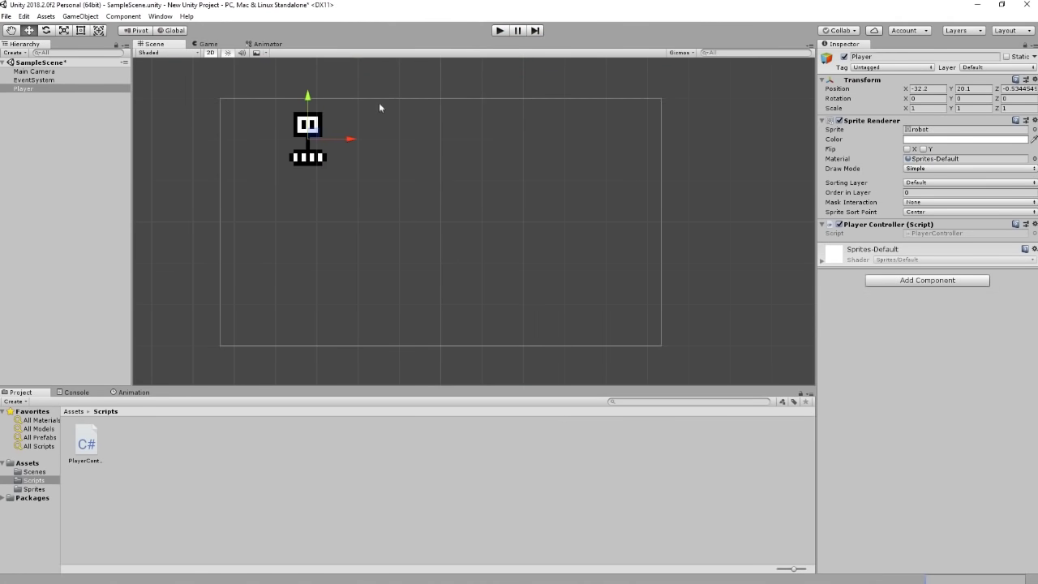
pyautogui.click(496, 32)
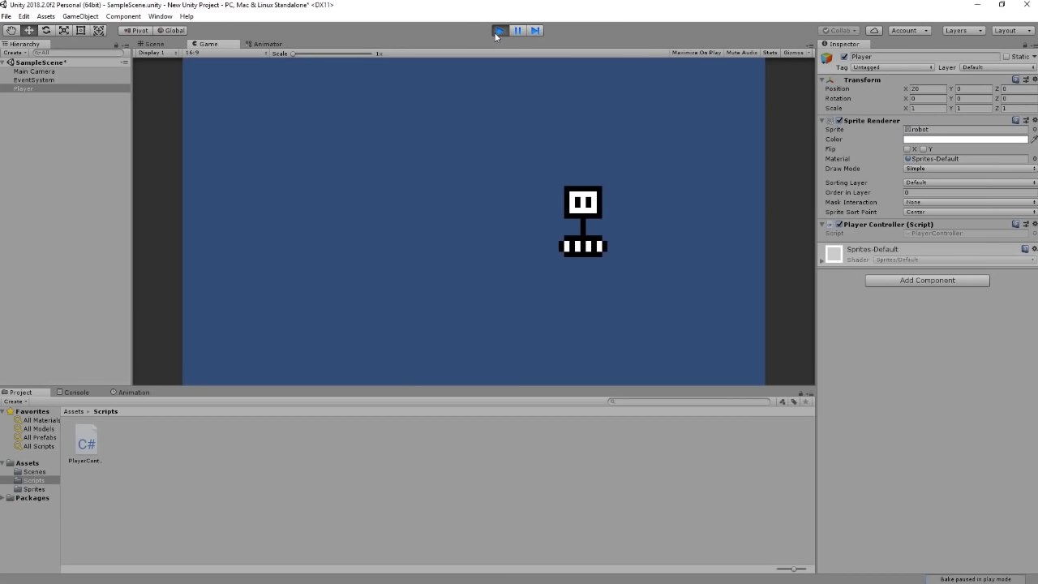
pyautogui.click(498, 31)
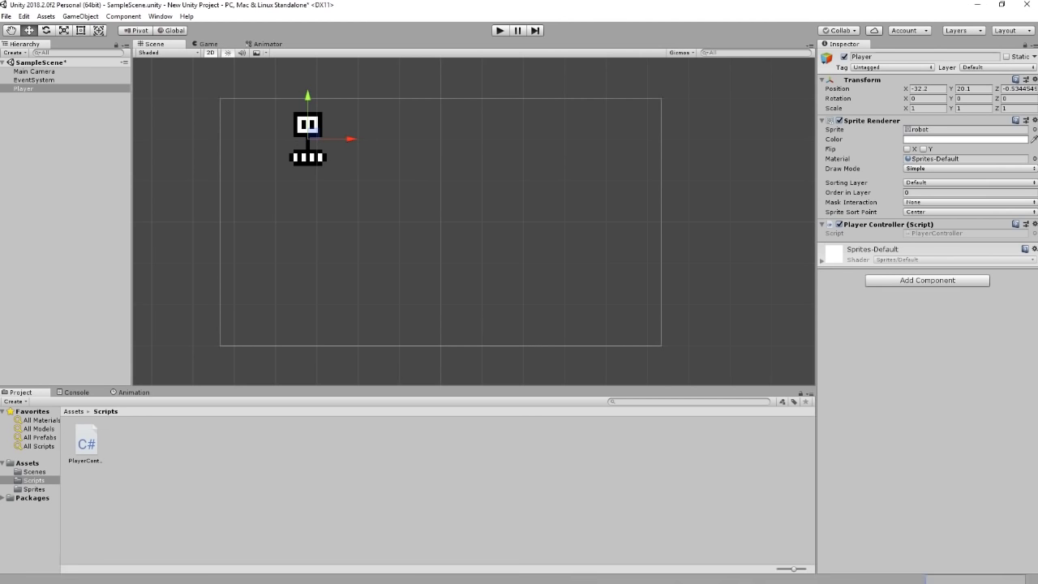
# - Replace GetComponent<Transform>() with transform in the Start line
pyautogui.click(543, 574)
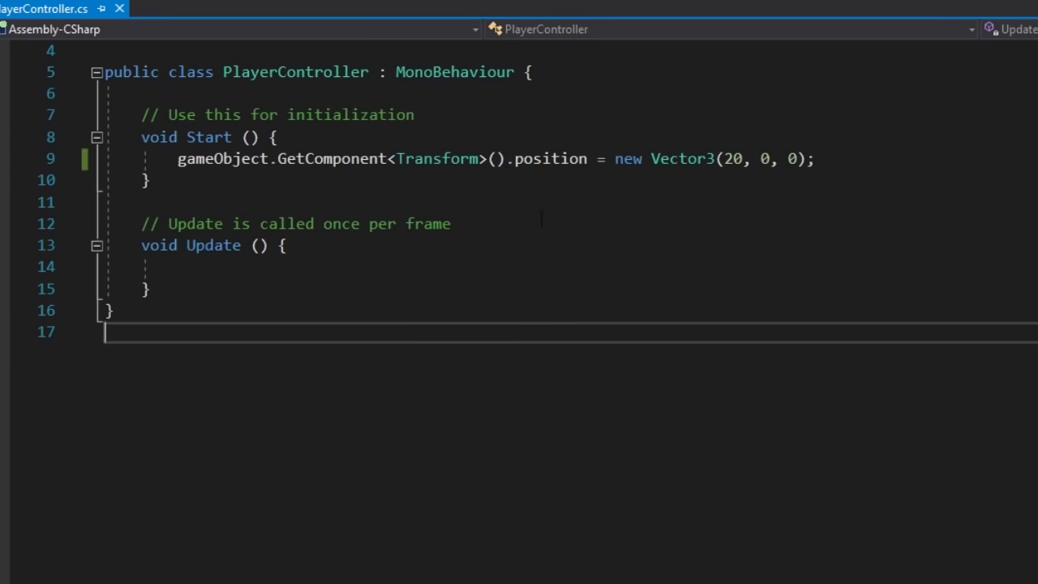
pyautogui.moveTo(488, 158); pyautogui.dragTo(278, 158)
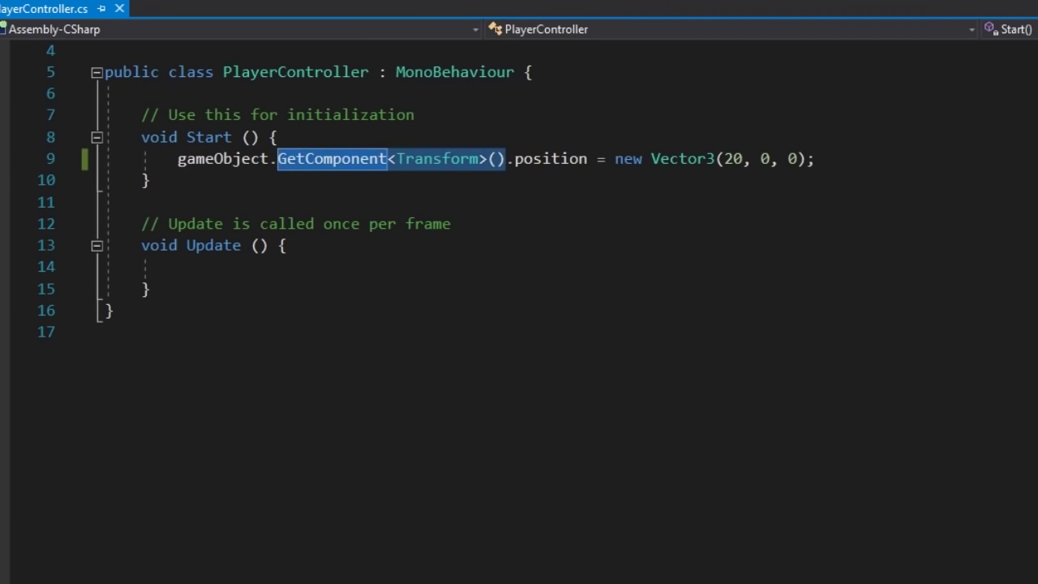
pyautogui.write('transform')
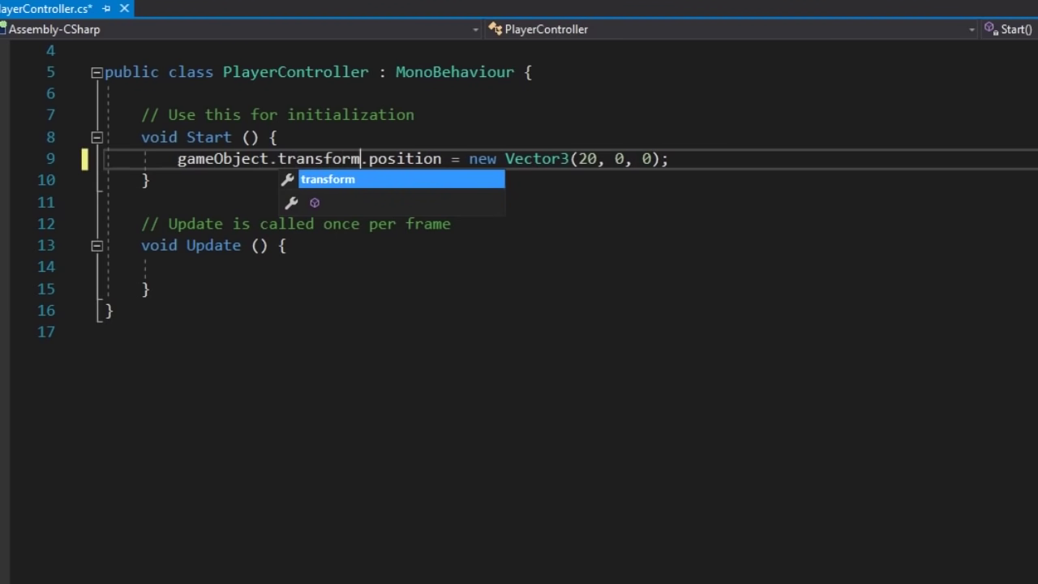
pyautogui.click(842, 349)
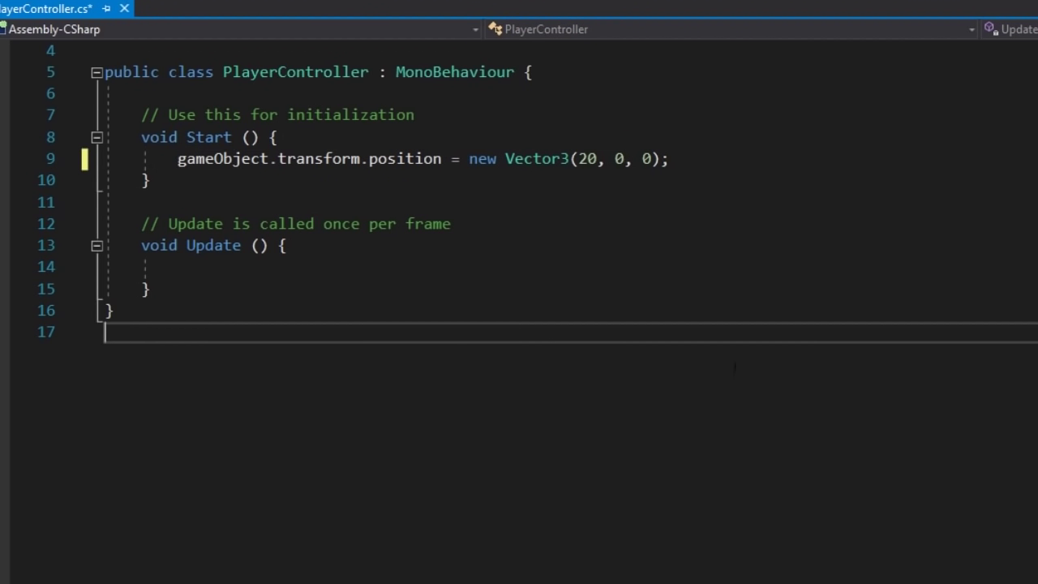
# - Make the Vector3's x argument gameObject.transform.position.x + 20
pyautogui.moveTo(442, 159); pyautogui.dragTo(178, 159)
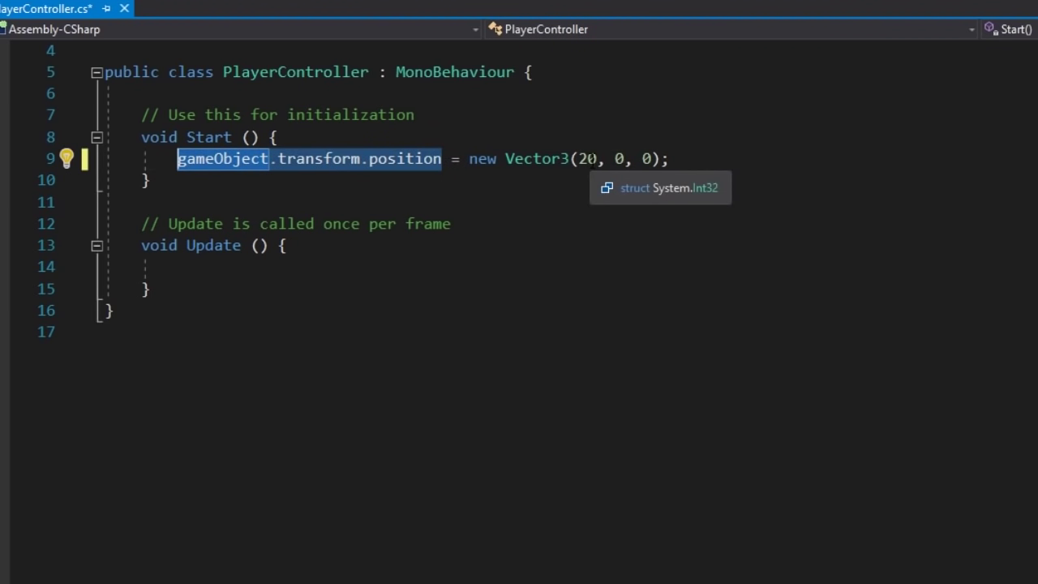
pyautogui.hotkey('ctrl', 'c')
pyautogui.doubleClick(589, 159)
pyautogui.hotkey('ctrl', 'v')
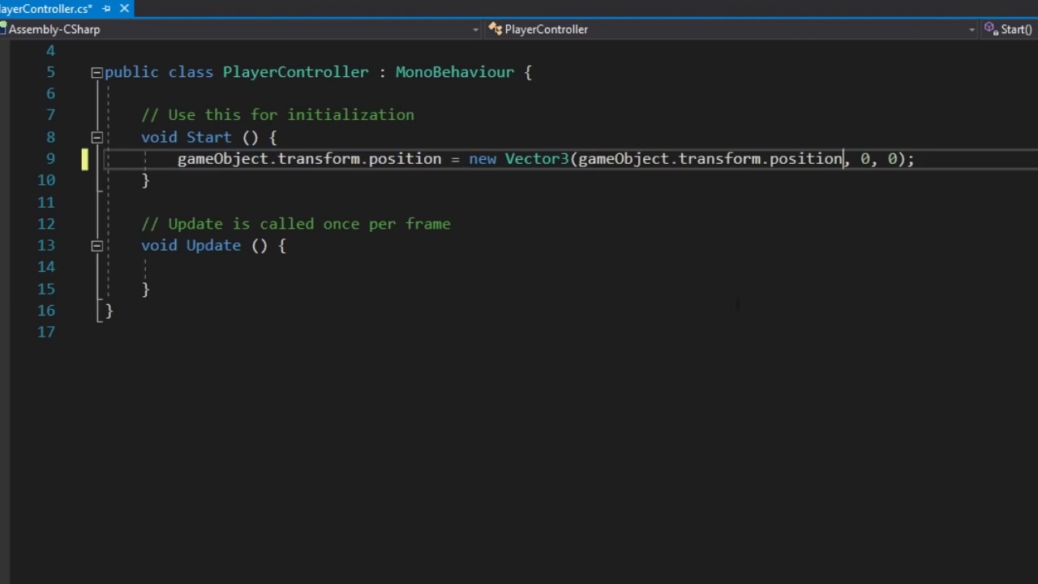
pyautogui.write('.x ')
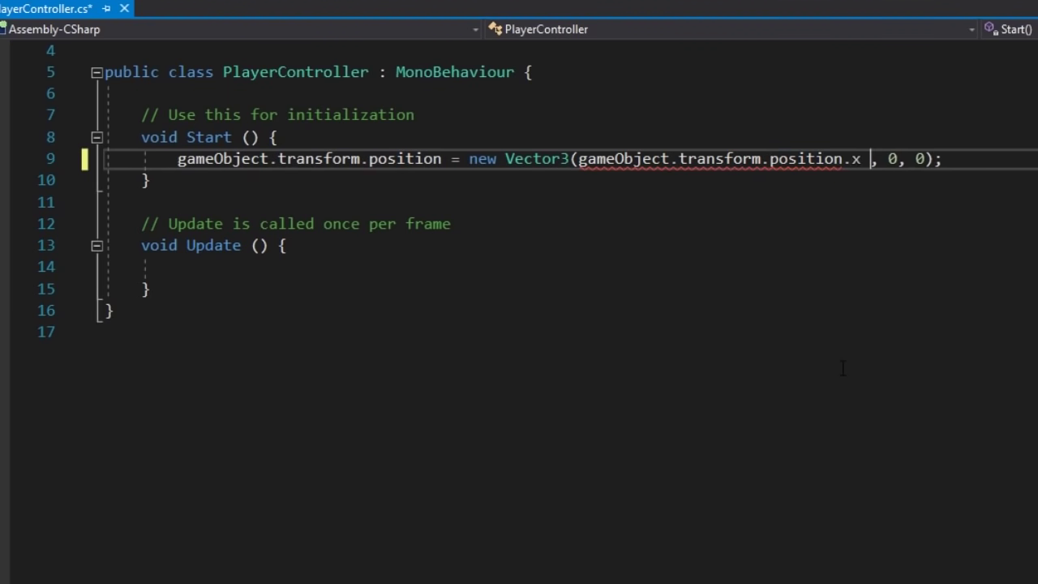
pyautogui.write('+ 20')
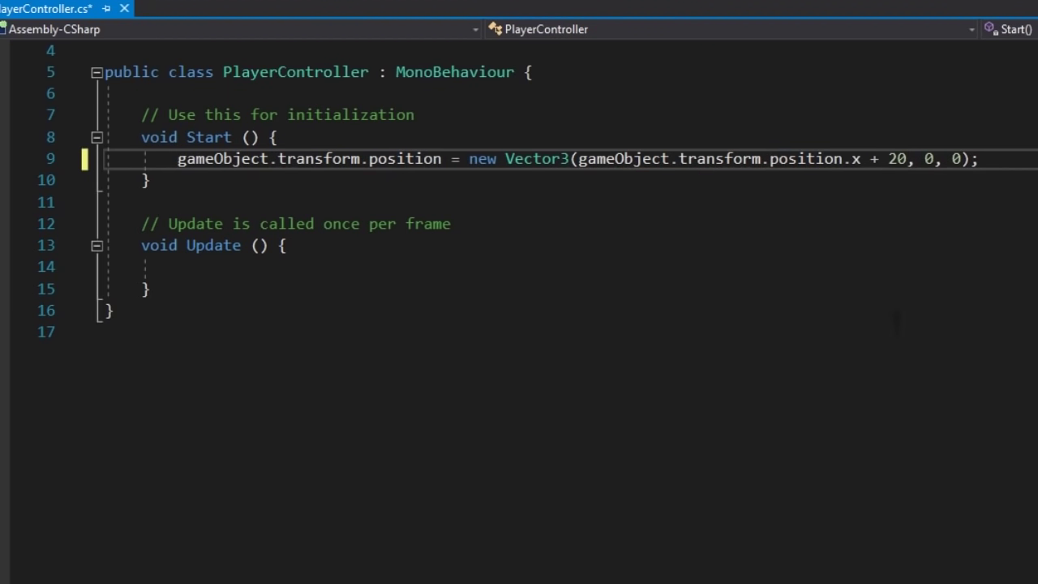
# - Use position.y and position.z as the remaining arguments, save, and return to Unity
pyautogui.doubleClick(929, 159)
pyautogui.hotkey('ctrl', 'v')
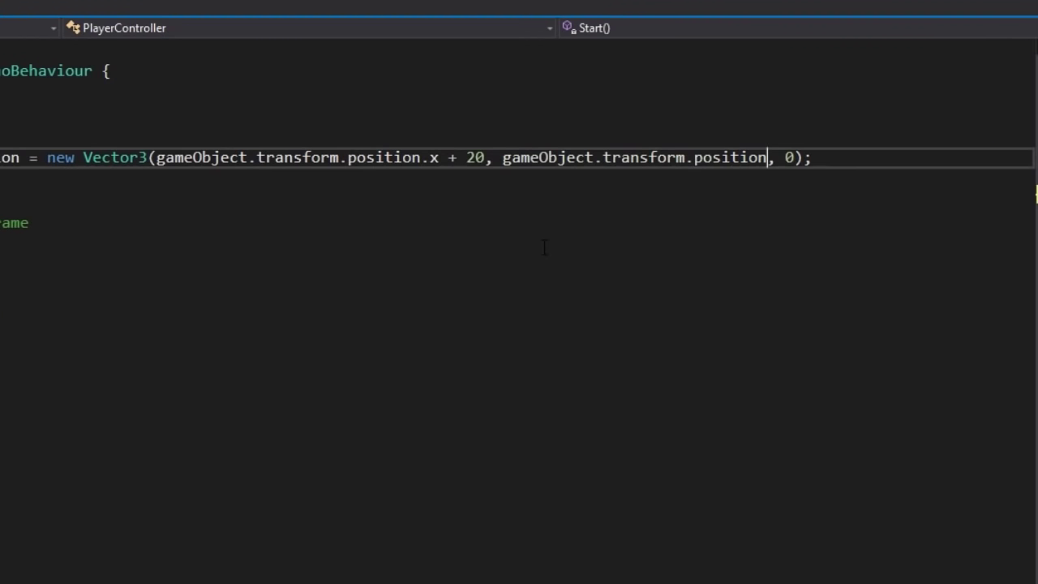
pyautogui.write('.')
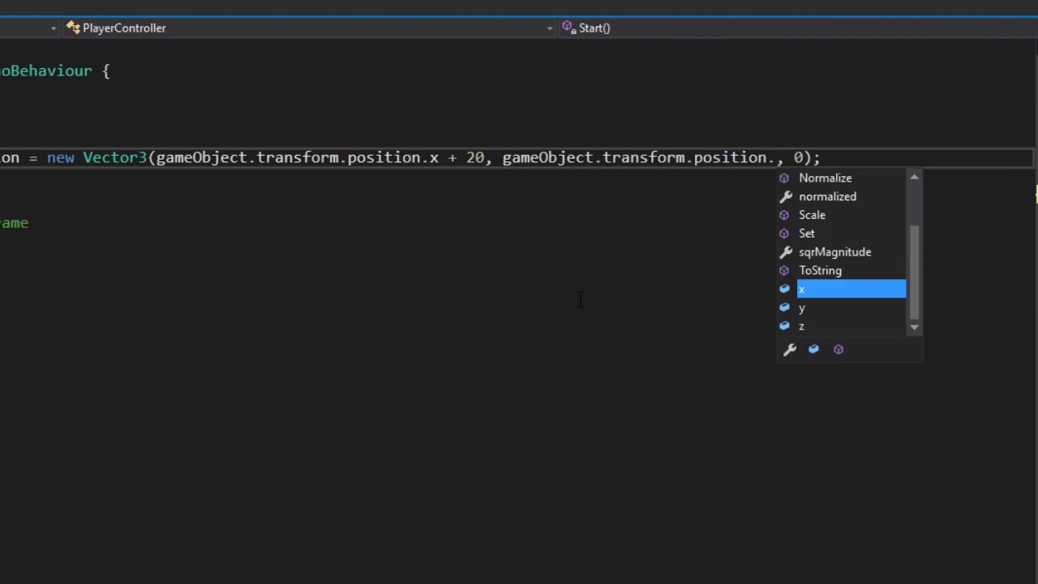
pyautogui.write('y')
pyautogui.doubleClick(808, 157)
pyautogui.hotkey('ctrl', 'v')
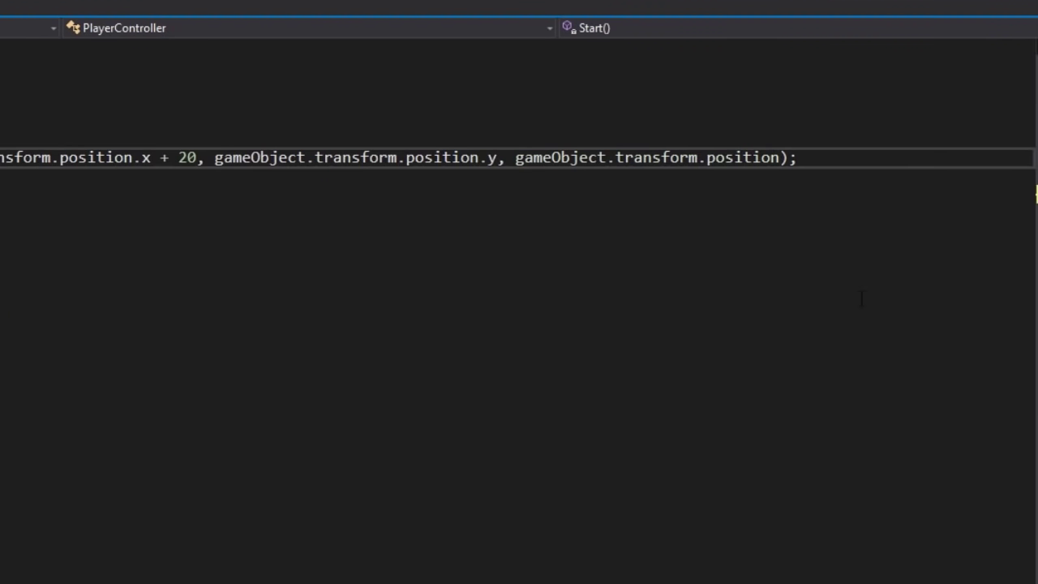
pyautogui.write('.z')
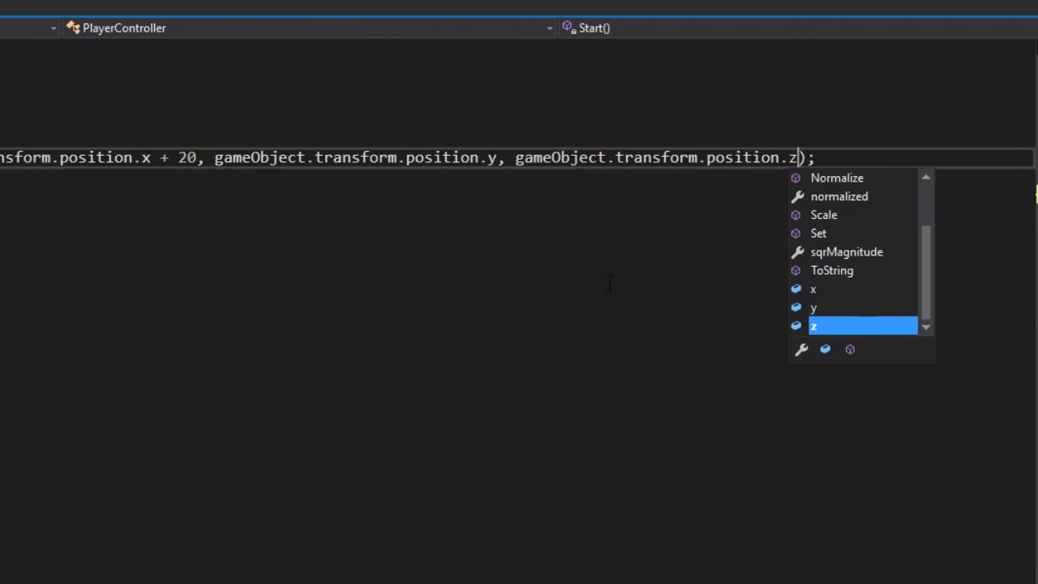
pyautogui.click(104, 207)
pyautogui.hotkey('ctrl', 's')
pyautogui.click(520, 577)
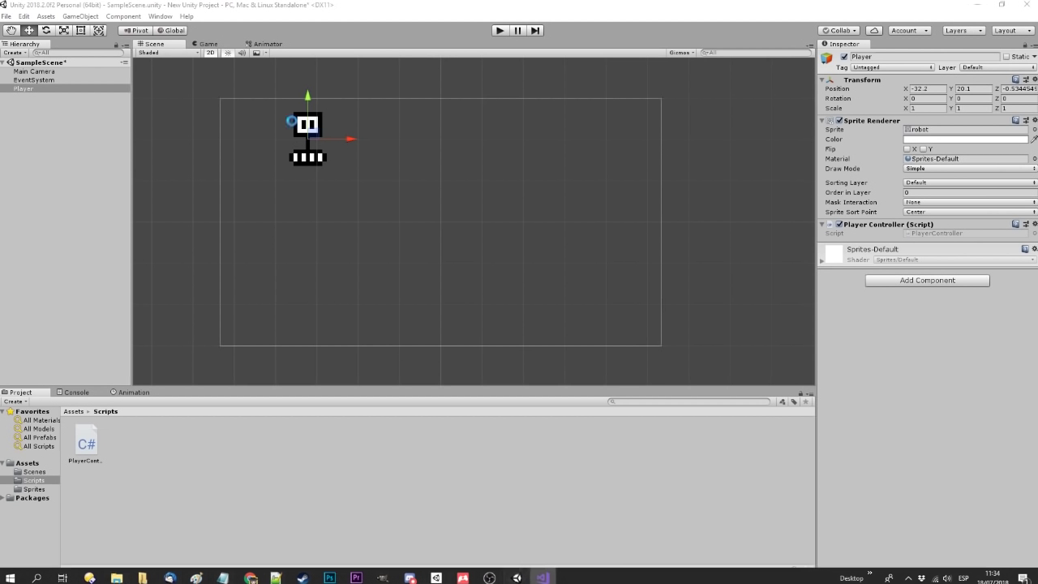
# - Dock the Game view right of the Scene view, widen it, and run a quick play test
pyautogui.moveTo(208, 46); pyautogui.dragTo(762, 128)
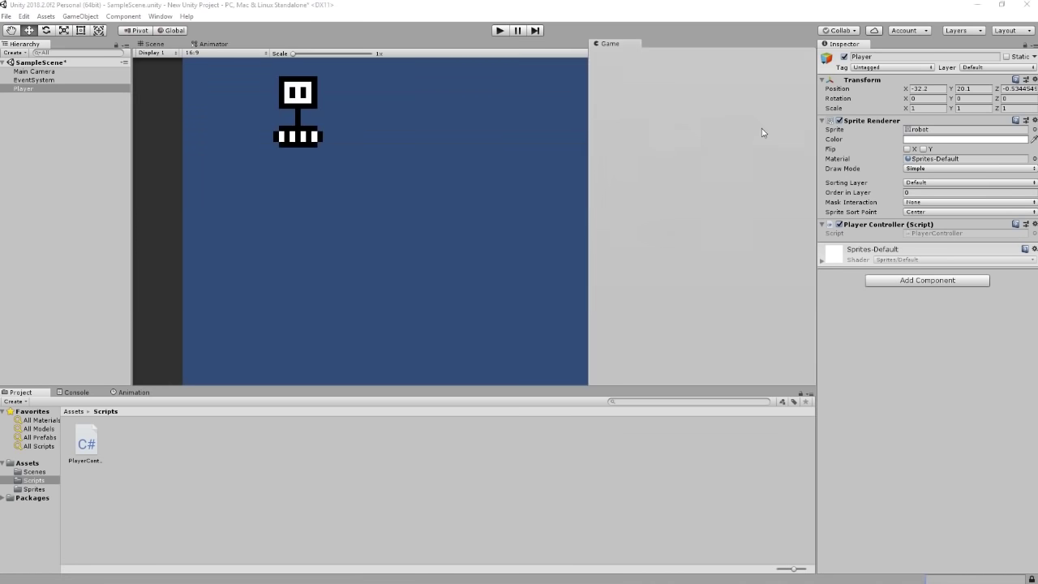
pyautogui.moveTo(589, 199); pyautogui.dragTo(471, 199)
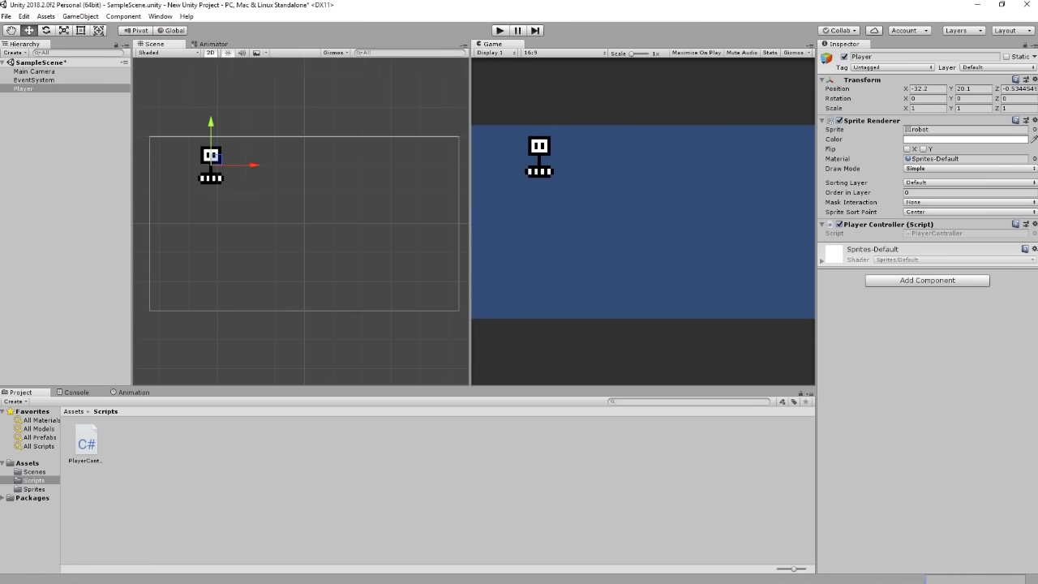
pyautogui.click(501, 30)
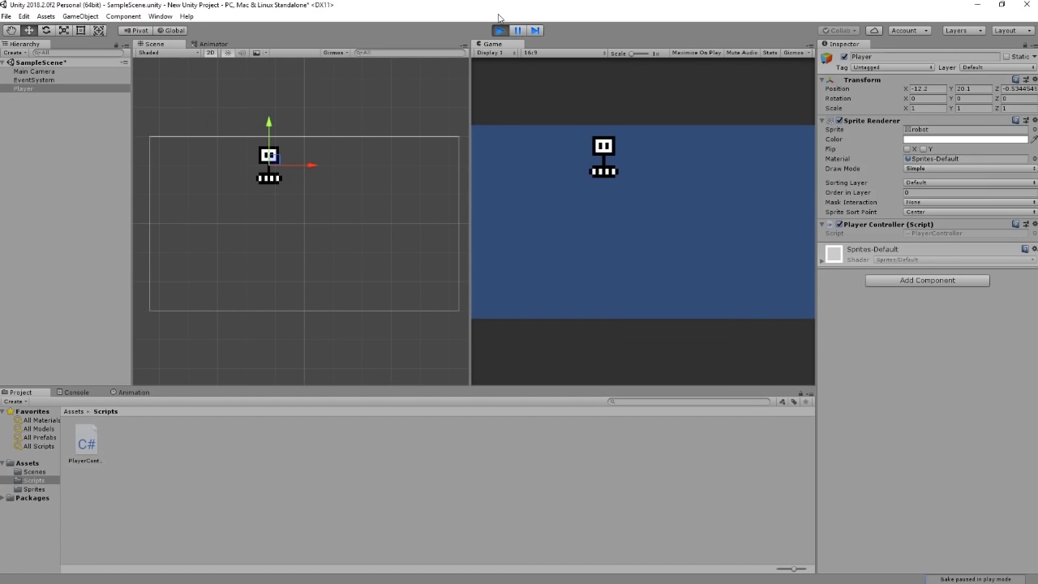
pyautogui.click(501, 31)
# - Move the Player robot to about (-12.1, 0) and play-test again
pyautogui.moveTo(216, 157); pyautogui.dragTo(274, 213)
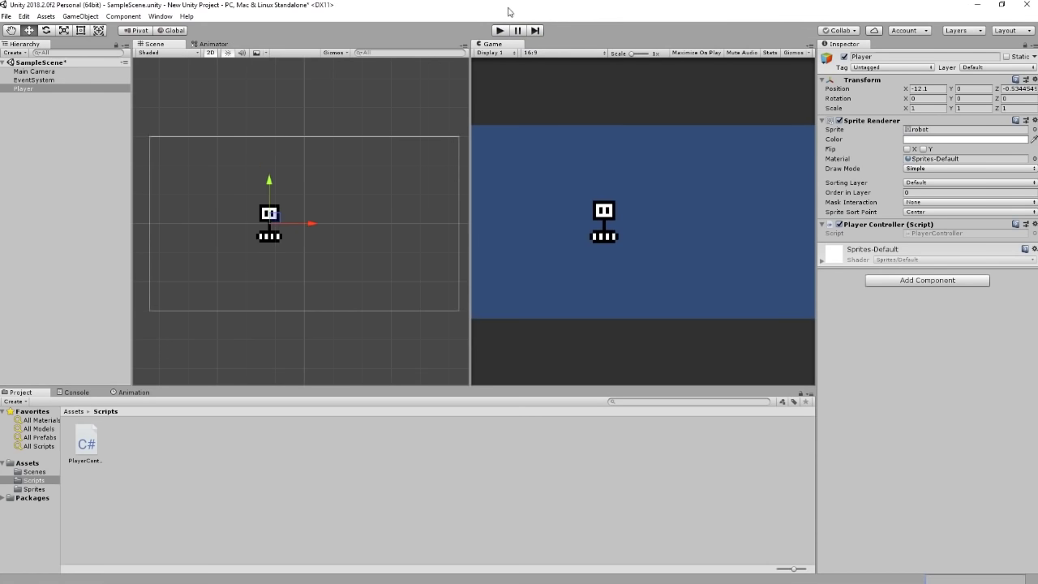
pyautogui.click(501, 31)
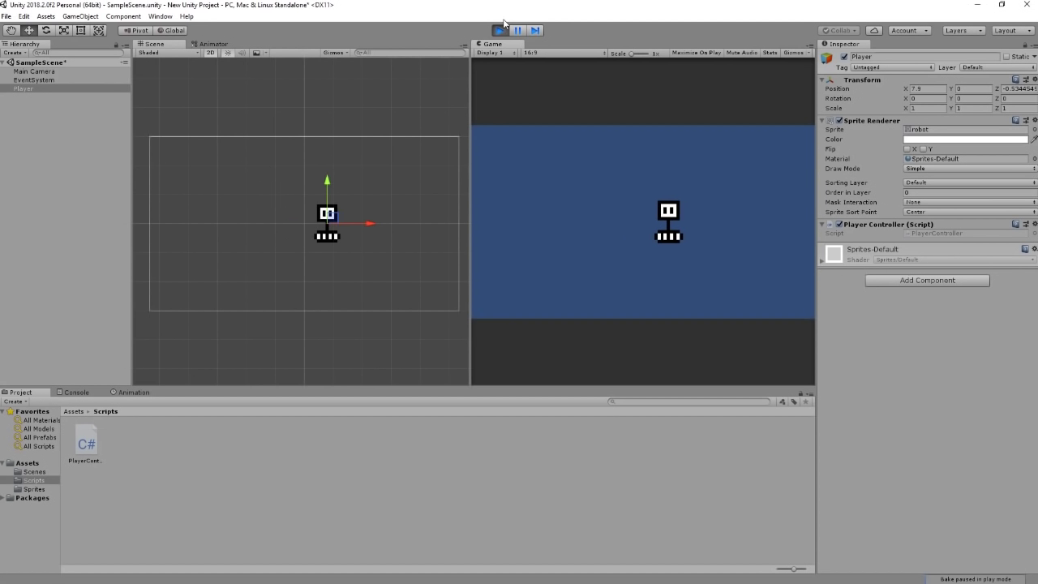
pyautogui.click(502, 29)
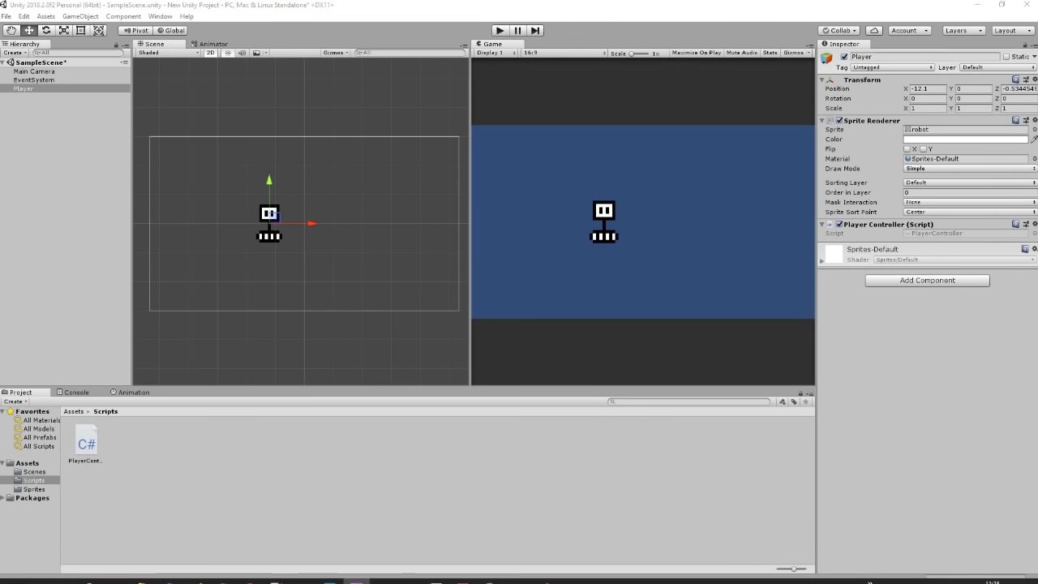
# - Move the position-setting line out of Start() and into Update()
pyautogui.click(542, 578)
pyautogui.moveTo(120, 134); pyautogui.dragTo(832, 134)
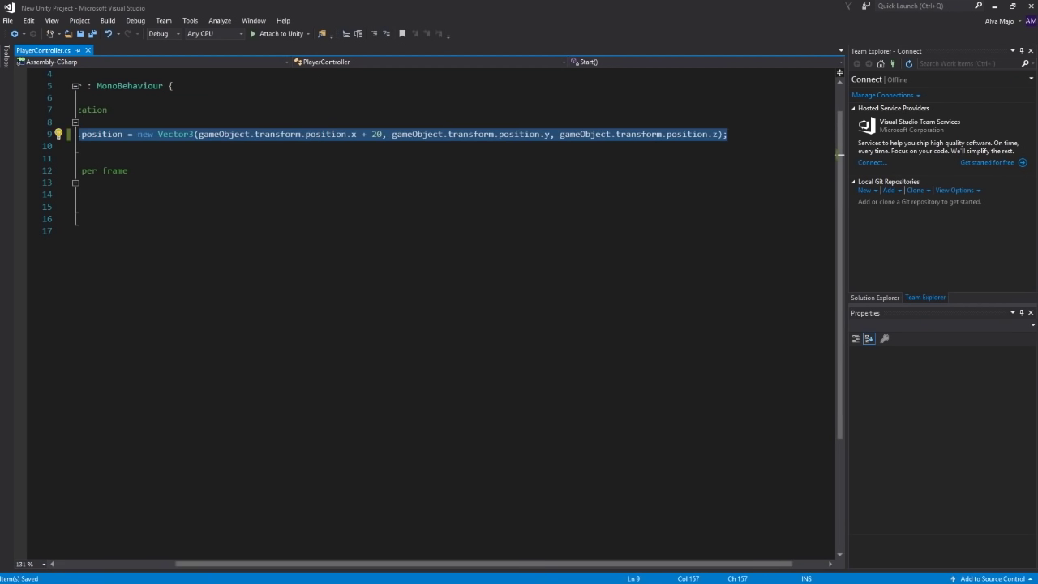
pyautogui.hotkey('ctrl', 'x')
pyautogui.click(100, 207)
pyautogui.press('Up')
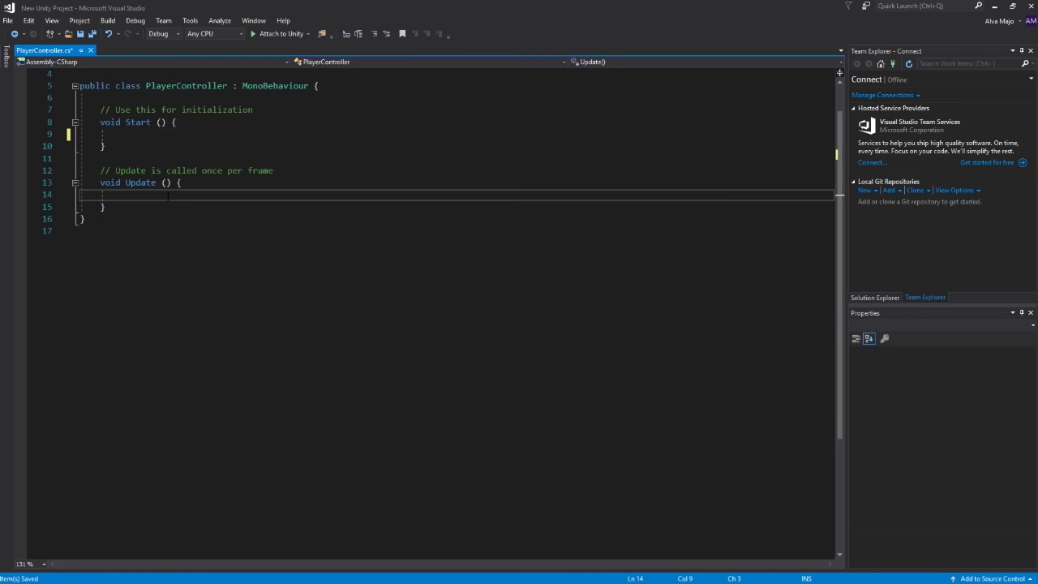
pyautogui.hotkey('ctrl', 'v')
pyautogui.moveTo(511, 563); pyautogui.dragTo(357, 562)
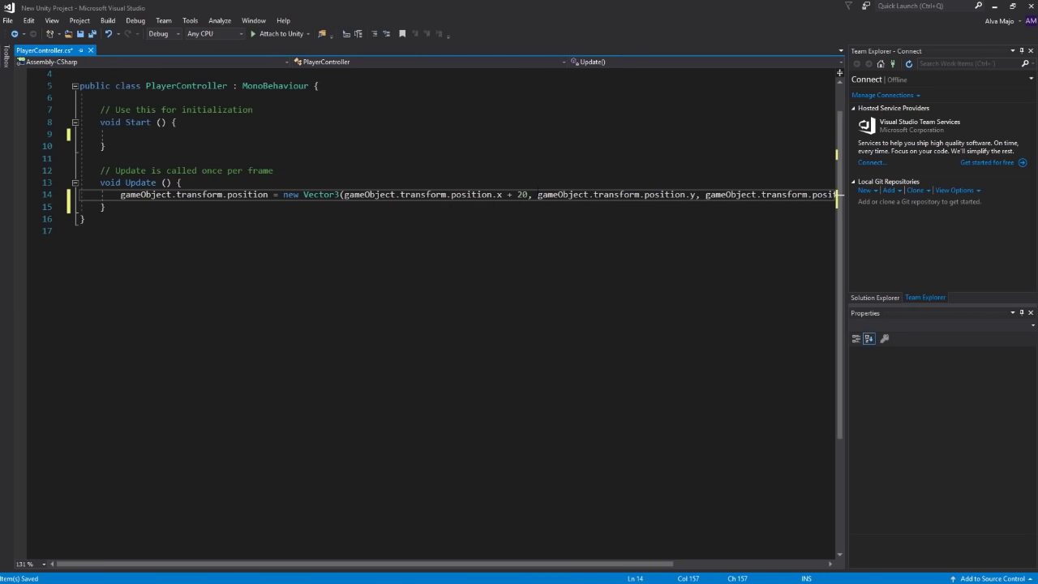
# - Change the x offset from + 20 to + 0.1f and save the script
pyautogui.doubleClick(521, 194)
pyautogui.write('0.1f')
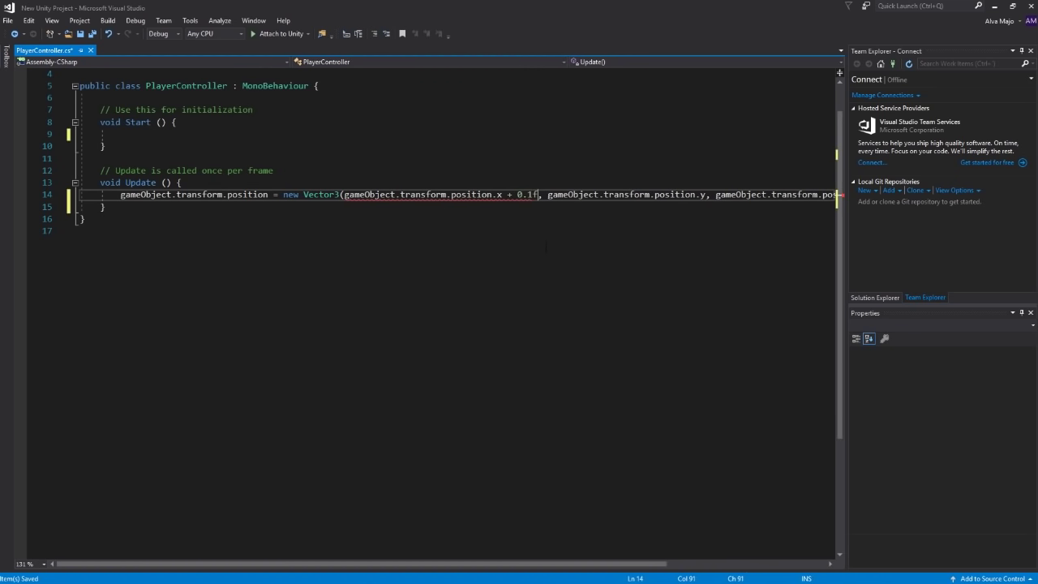
pyautogui.click(535, 208)
pyautogui.hotkey('ctrl', 's')
pyautogui.click(515, 574)
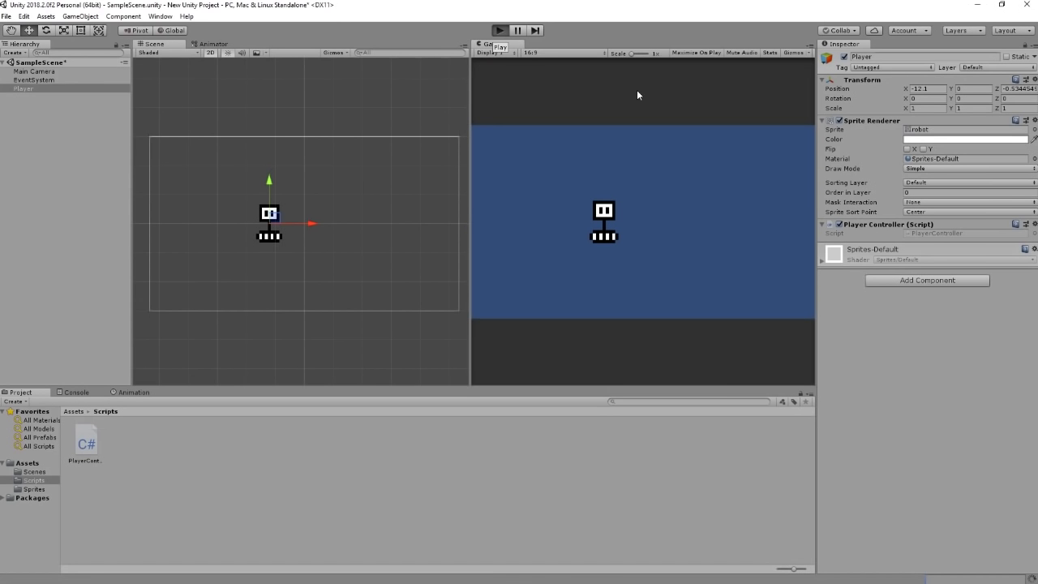
# - Play-test to watch the robot glide steadily right each frame, then stop play mode
pyautogui.hotkey('ctrl', 'p')
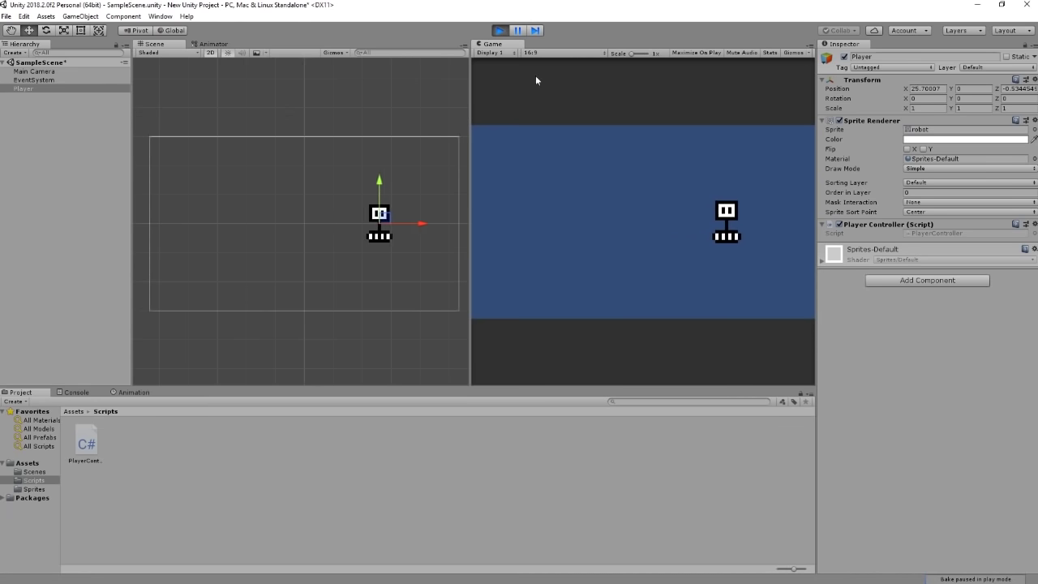
pyautogui.click(502, 31)
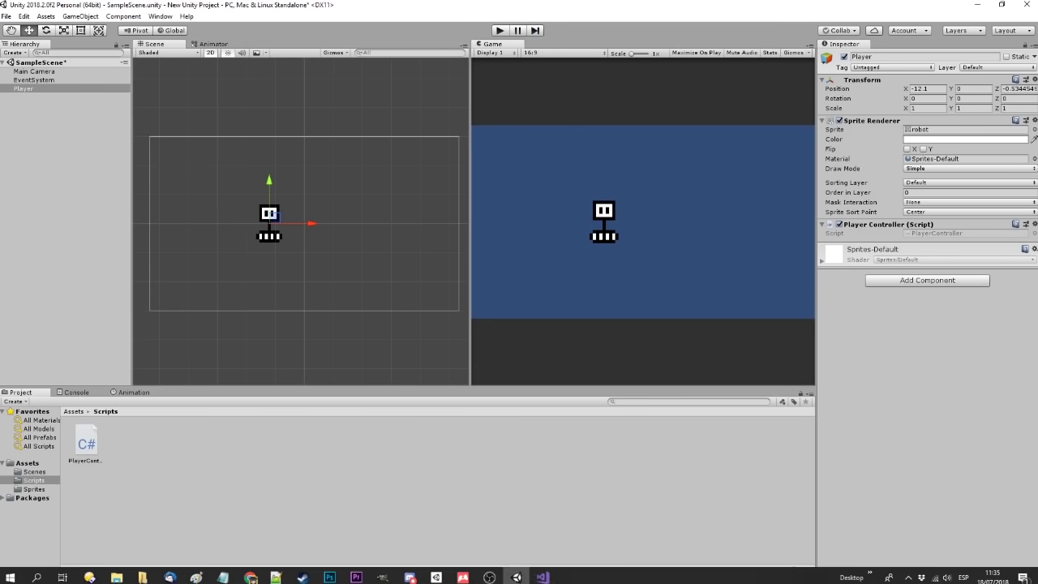
pyautogui.click(542, 576)
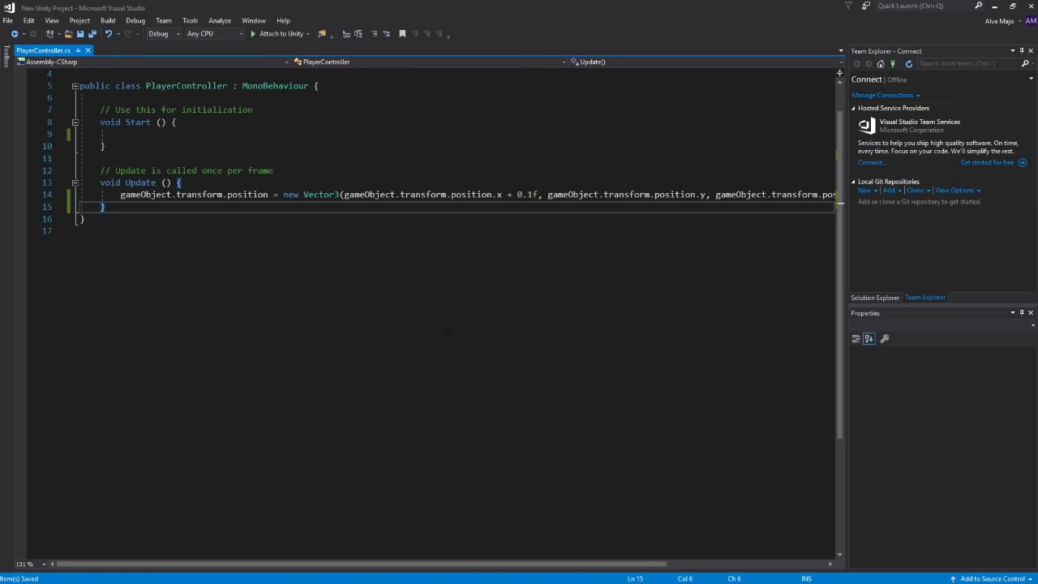
# - Append * Time.deltaTime after 0.1f on line 14 and save PlayerController.cs
pyautogui.click(448, 330)
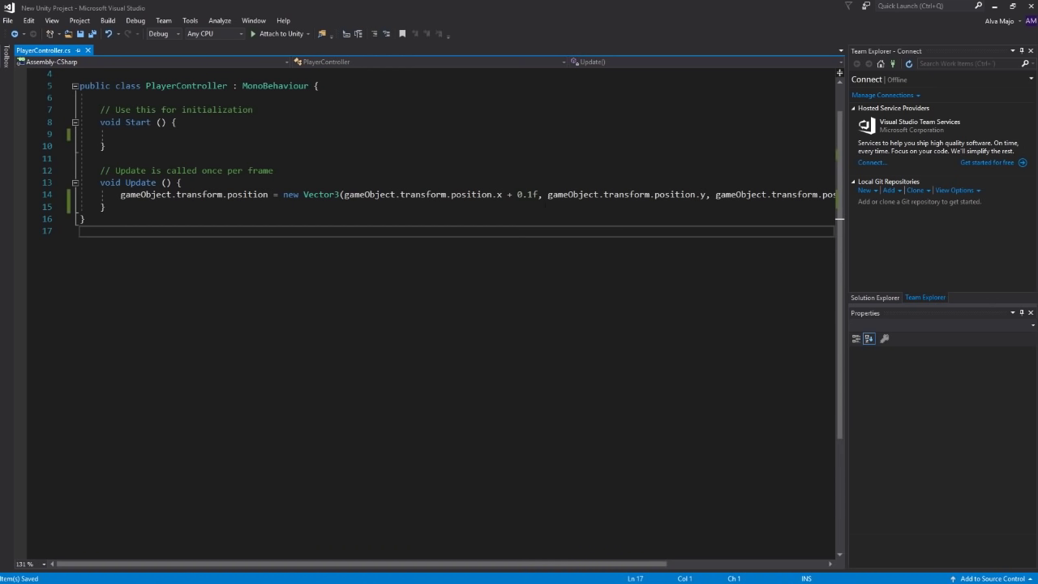
pyautogui.click(538, 195)
pyautogui.write('* Time')
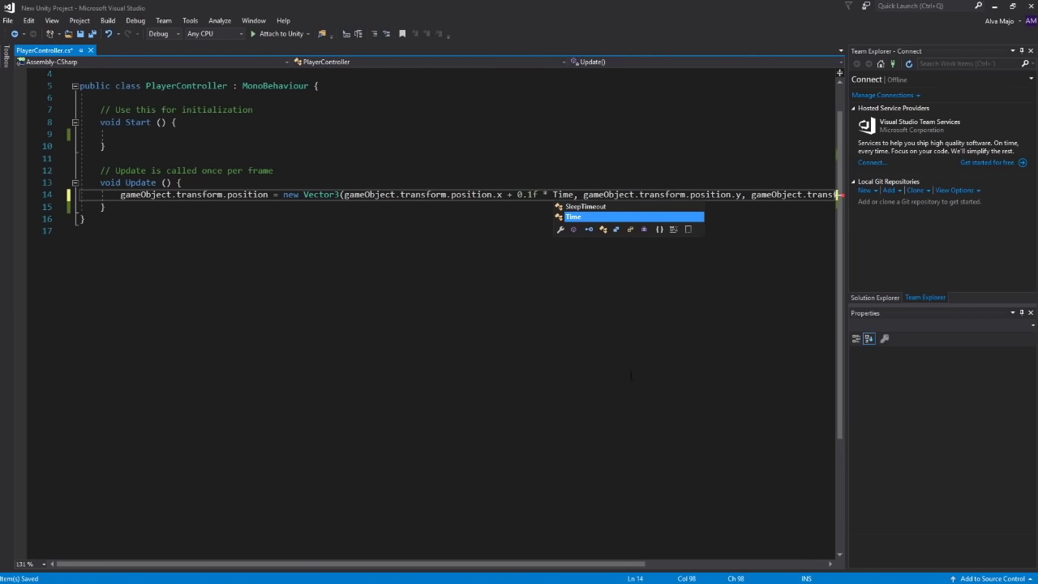
pyautogui.write('.delt')
pyautogui.press('Tab')
pyautogui.hotkey('ctrl', 's')
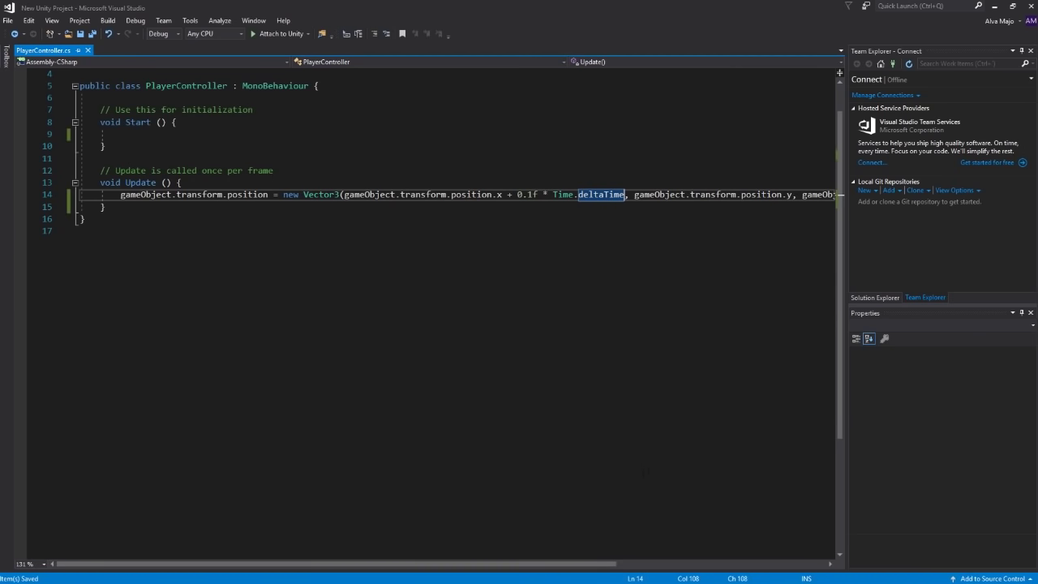
# - Replace the 0.1 speed value with 50 and save the script
pyautogui.click(686, 450)
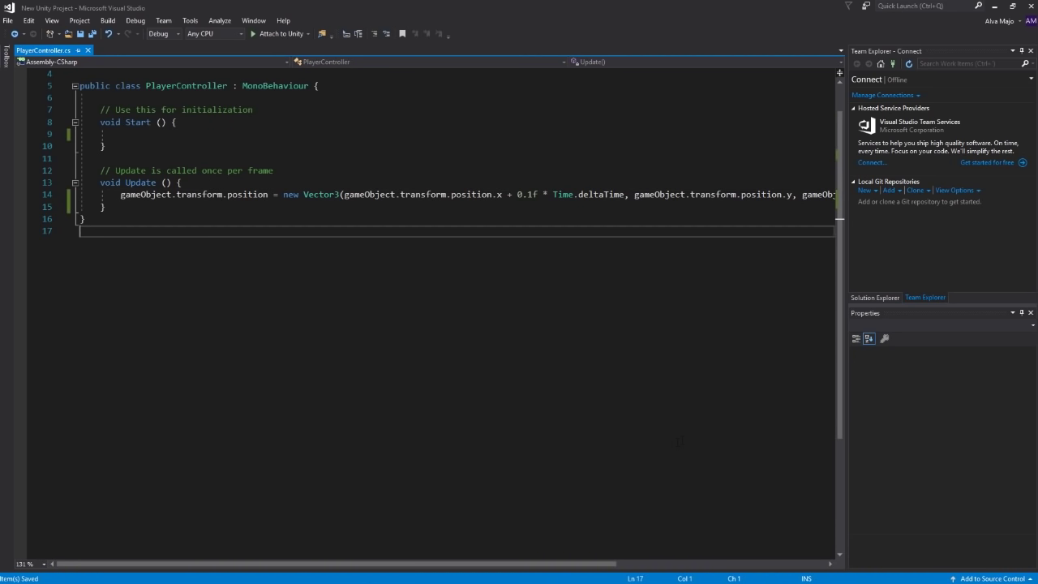
pyautogui.moveTo(532, 195); pyautogui.dragTo(518, 195)
pyautogui.write('50')
pyautogui.click(582, 350)
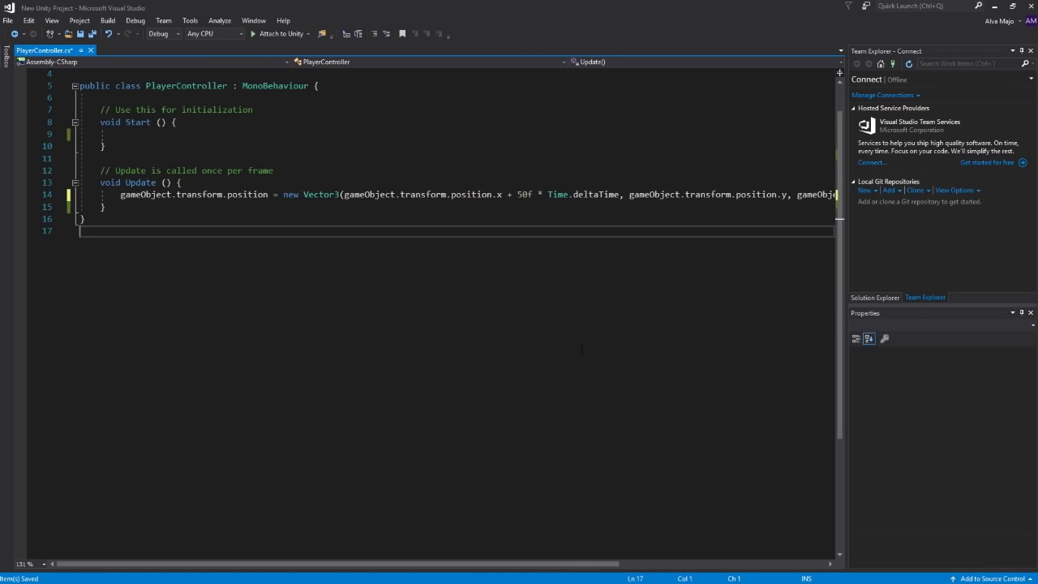
pyautogui.hotkey('ctrl', 's')
# - Rewrite line 14 as transform.Translate(50f * Time.deltaTime, 0, 0), save, and start an if (Input.GetKey("left")) block
pyautogui.click(237, 194)
pyautogui.hotkey('shift', 'End')
pyautogui.write('Trans')
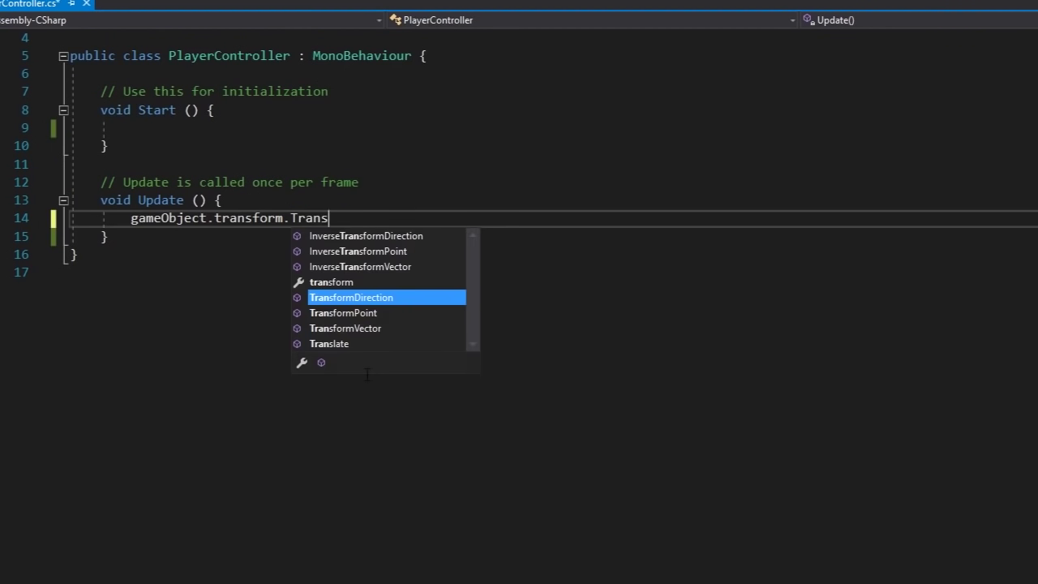
pyautogui.write('late')
pyautogui.write('();')
pyautogui.write('50f * Time);')
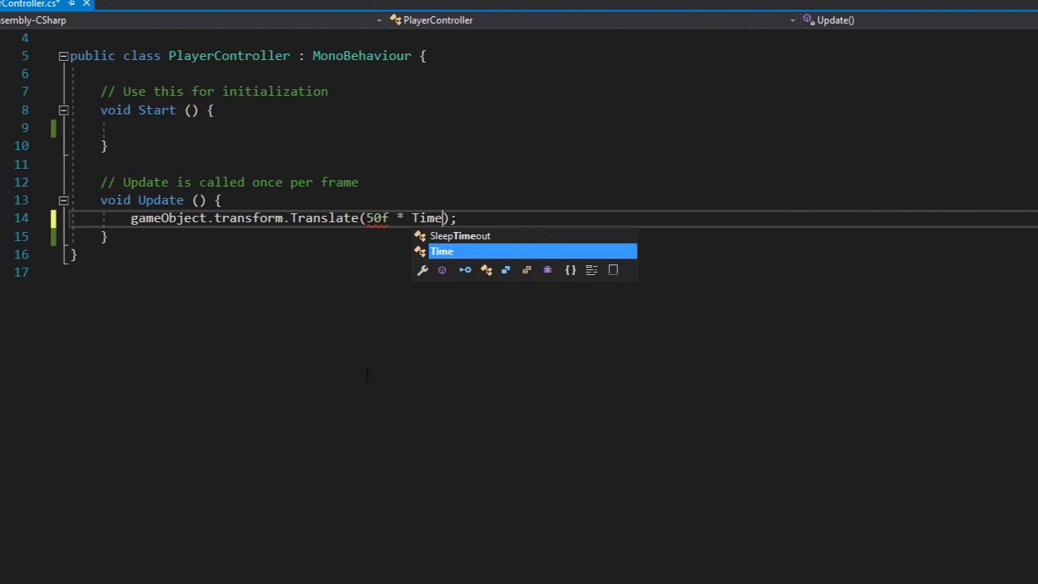
pyautogui.press('Escape')
pyautogui.write('.de')
pyautogui.press('Tab')
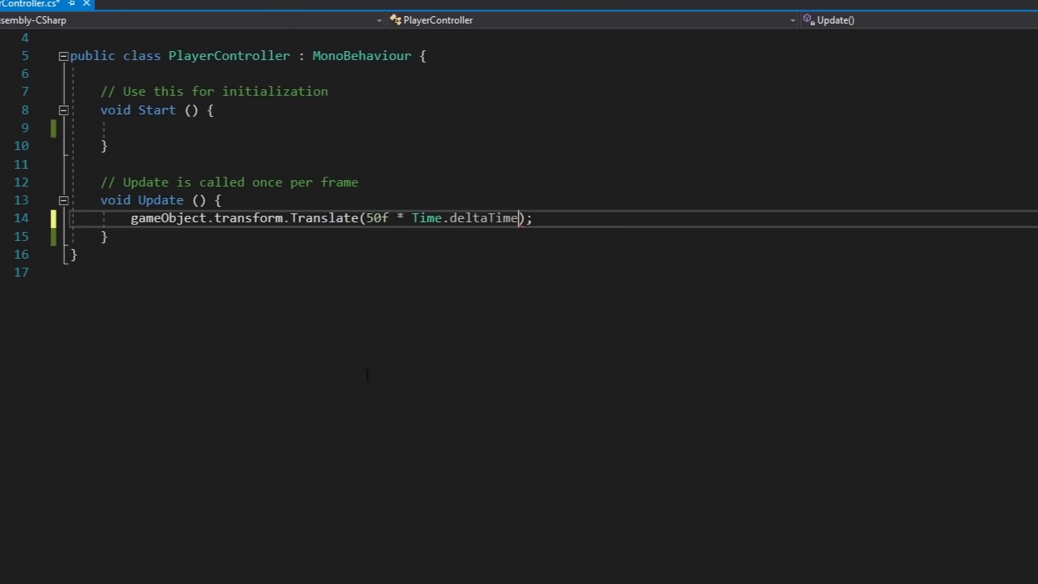
pyautogui.write(', 0, 0')
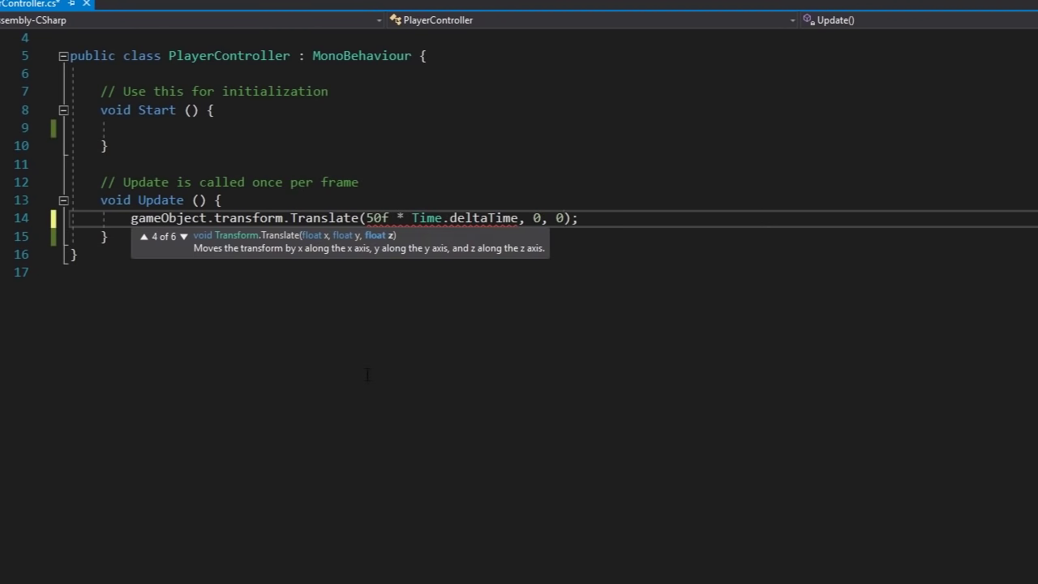
pyautogui.click(367, 374)
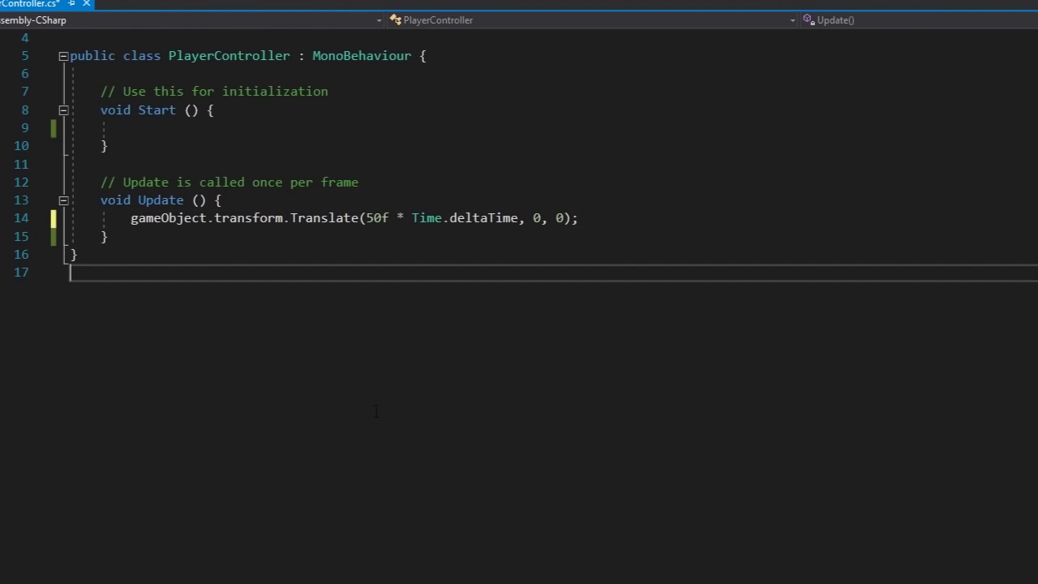
pyautogui.hotkey('ctrl', 's')
pyautogui.write('if(Inp.GetKey("left")) {')
# - Put the Translate call inside the left-key block with -50f as the offset
pyautogui.press('Return')
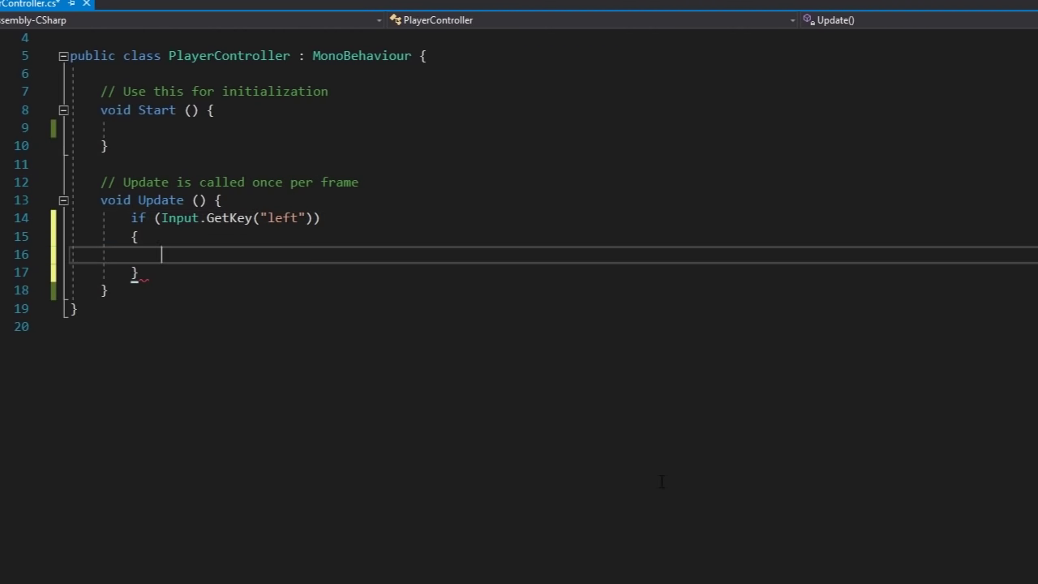
pyautogui.hotkey('ctrl', 'v')
pyautogui.click(397, 255)
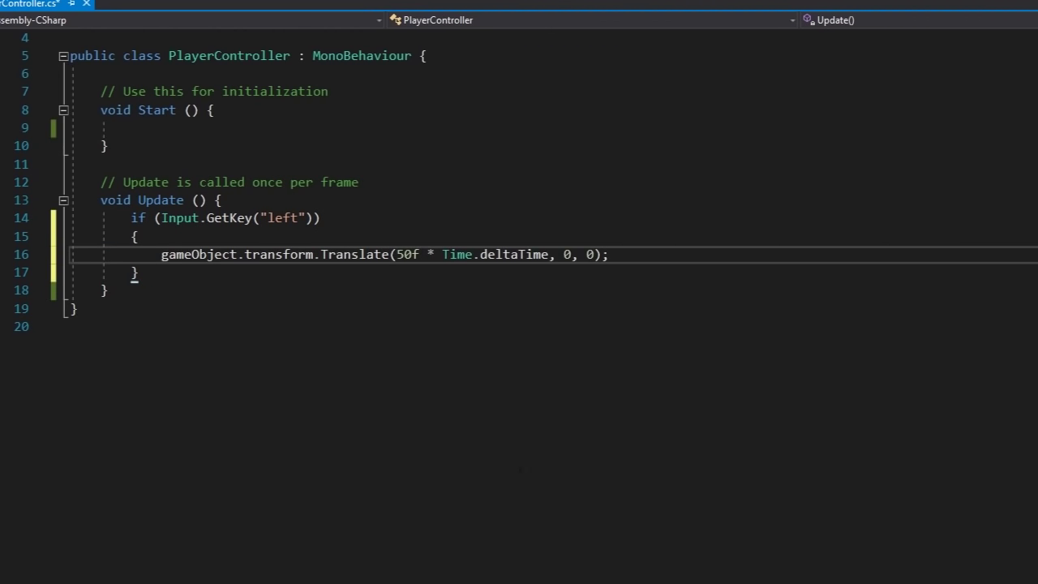
pyautogui.write('-')
pyautogui.click(475, 417)
pyautogui.press('Up')
pyautogui.press('Up')
pyautogui.press('Up')
pyautogui.press('End')
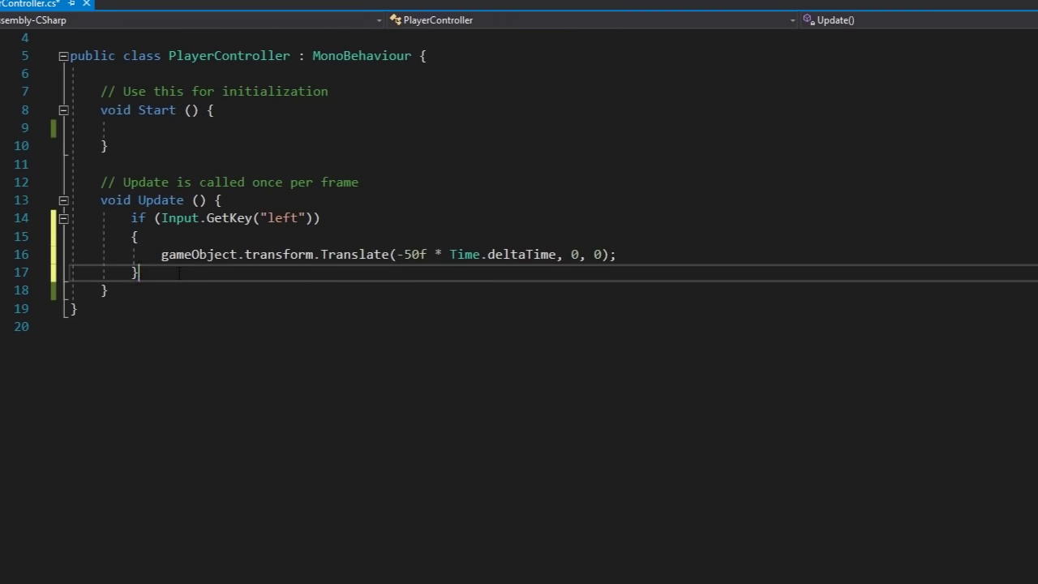
pyautogui.press('Return')
pyautogui.press('Return')
# - Duplicate the block for the "right" key with a positive 50f offset and save
pyautogui.moveTo(140, 272); pyautogui.dragTo(132, 217)
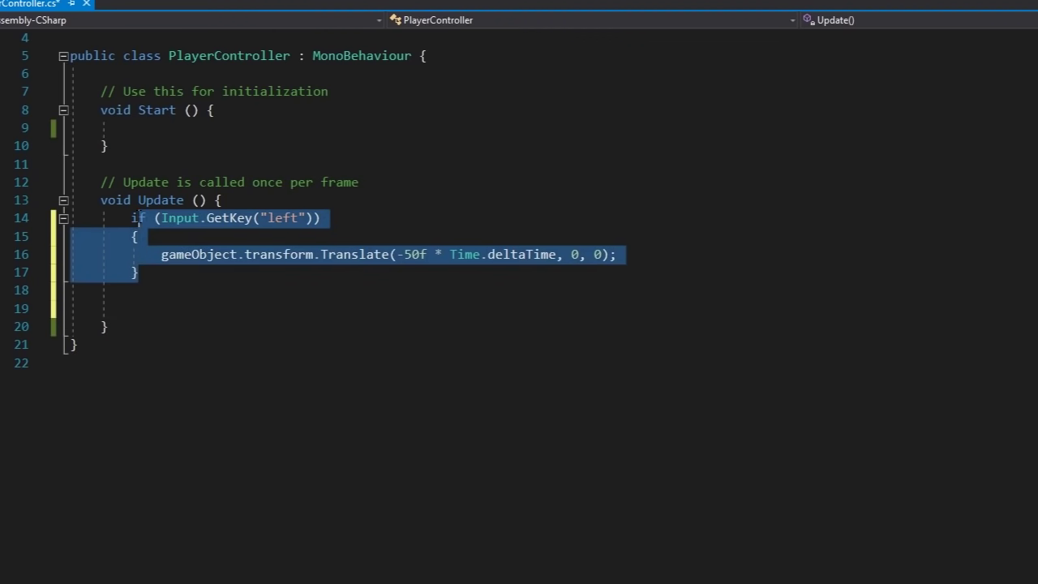
pyautogui.hotkey('ctrl', 'c')
pyautogui.click(162, 308)
pyautogui.hotkey('ctrl', 'v')
pyautogui.doubleClick(220, 255)
pyautogui.write('right')
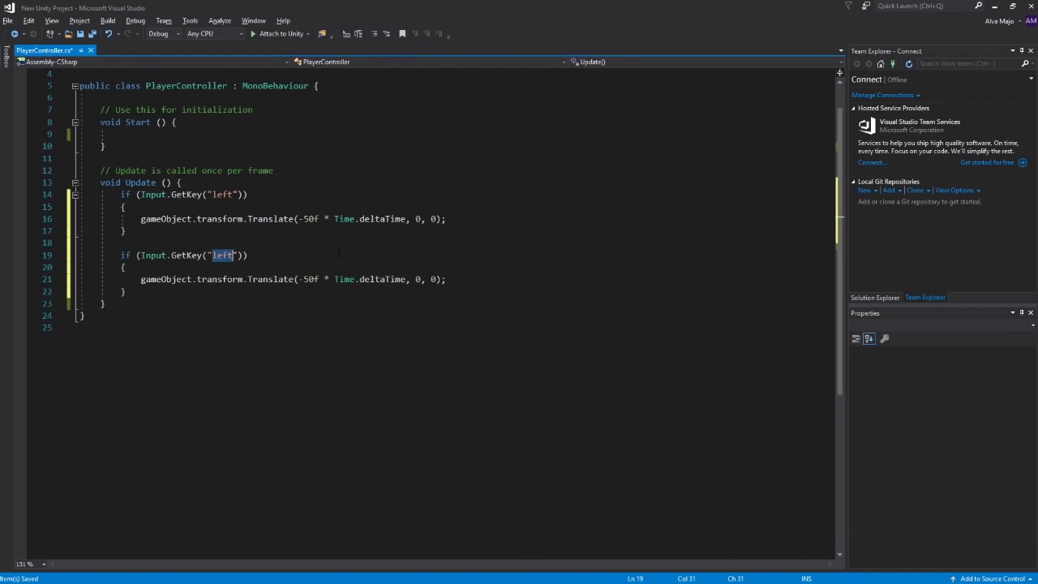
pyautogui.click(307, 279)
pyautogui.press('BackSpace')
pyautogui.click(479, 283)
pyautogui.hotkey('ctrl', 's')
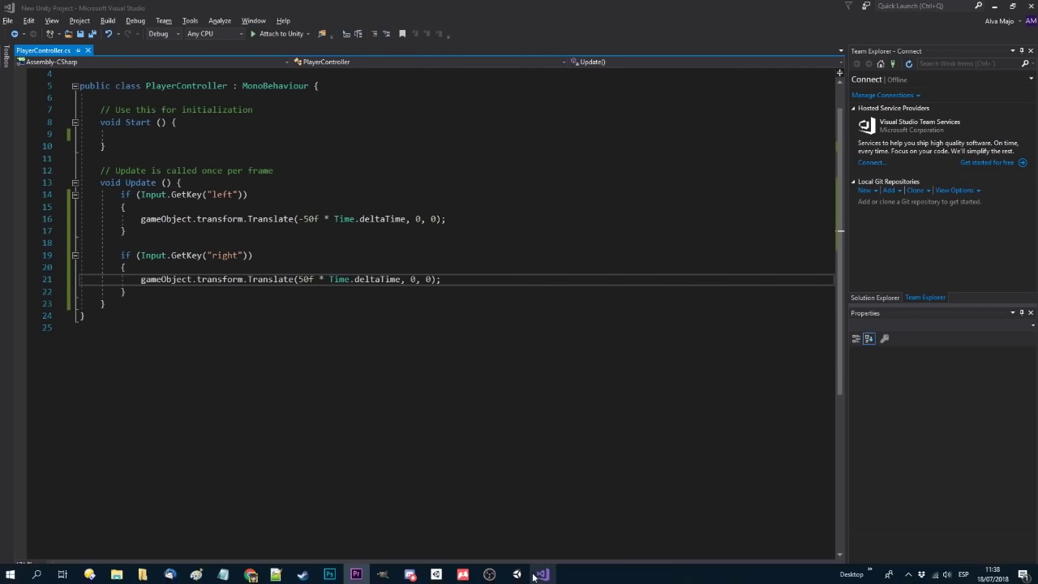
pyautogui.click(516, 574)
# - Play-test moving the robot with the Left and Right arrow keys, then stop play mode
pyautogui.click(500, 30)
pyautogui.press('Left')
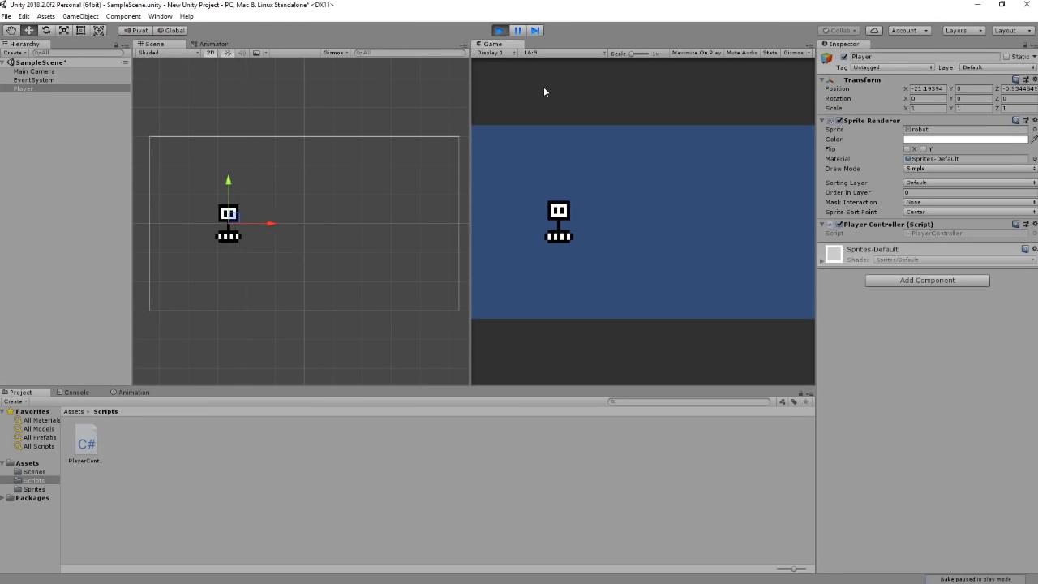
pyautogui.press('Right')
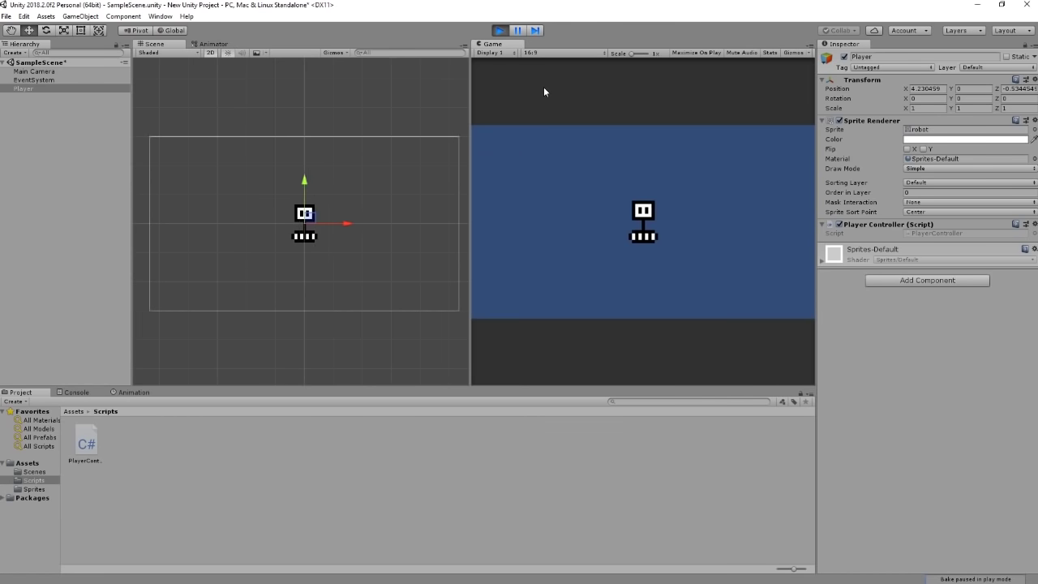
pyautogui.click(499, 30)
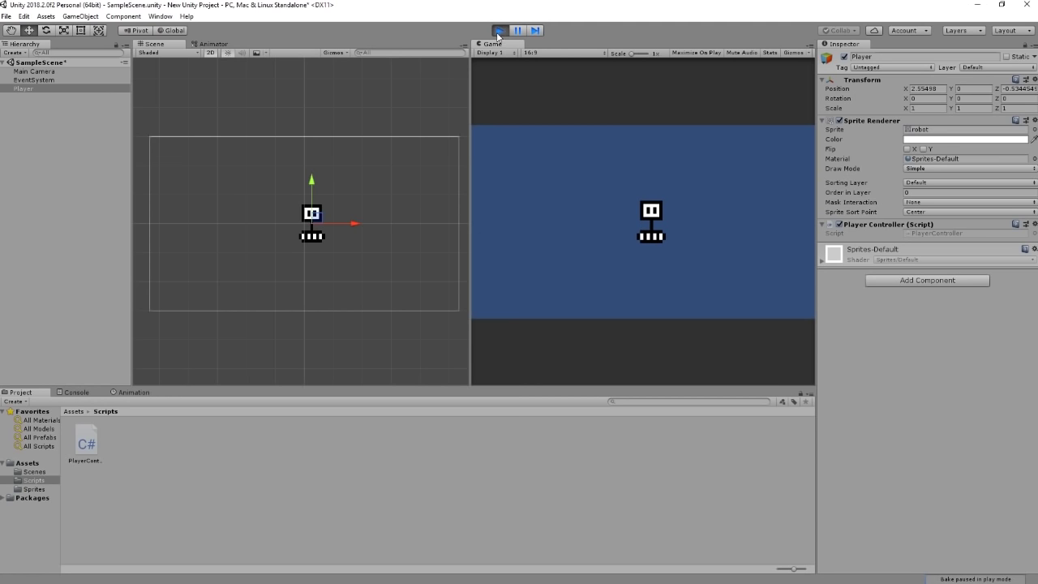
pyautogui.moveTo(469, 166); pyautogui.dragTo(462, 167)
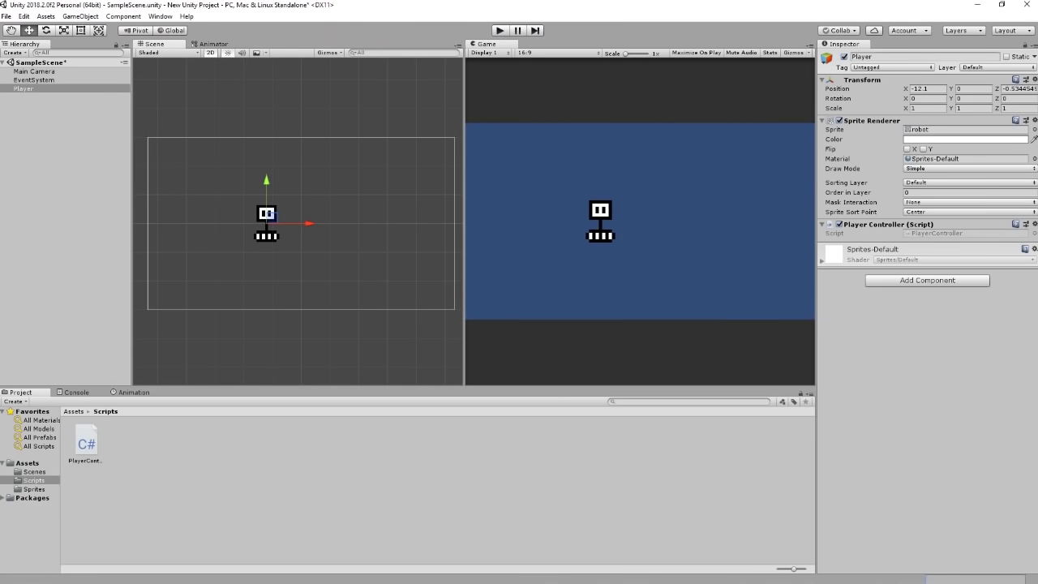
pyautogui.click(543, 579)
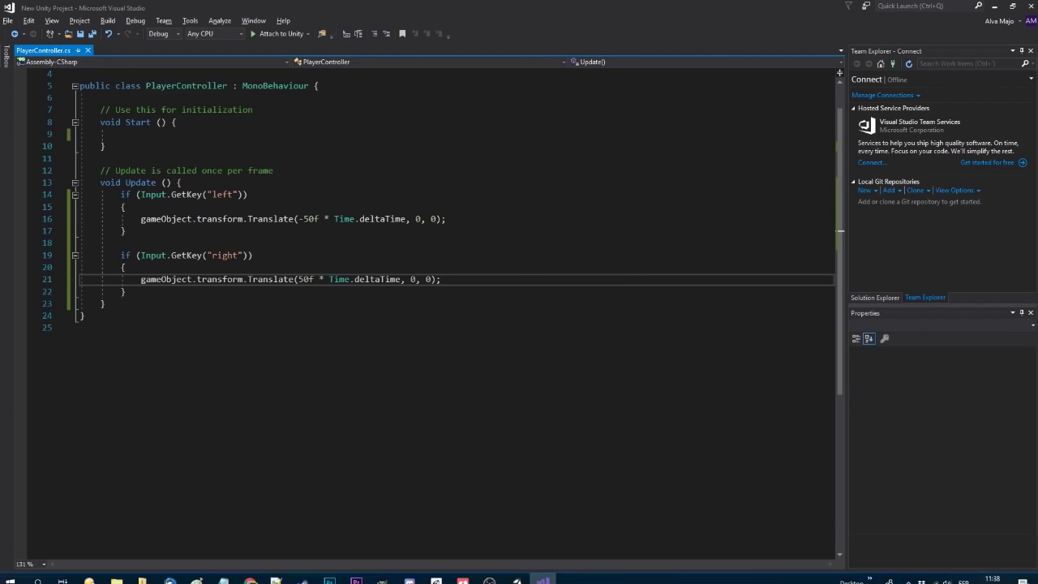
# - Create an empty ManageJump() method below Update and call ManageJump(); from Update
pyautogui.click(257, 305)
pyautogui.press('Return')
pyautogui.press('Return')
pyautogui.write('void Manager')
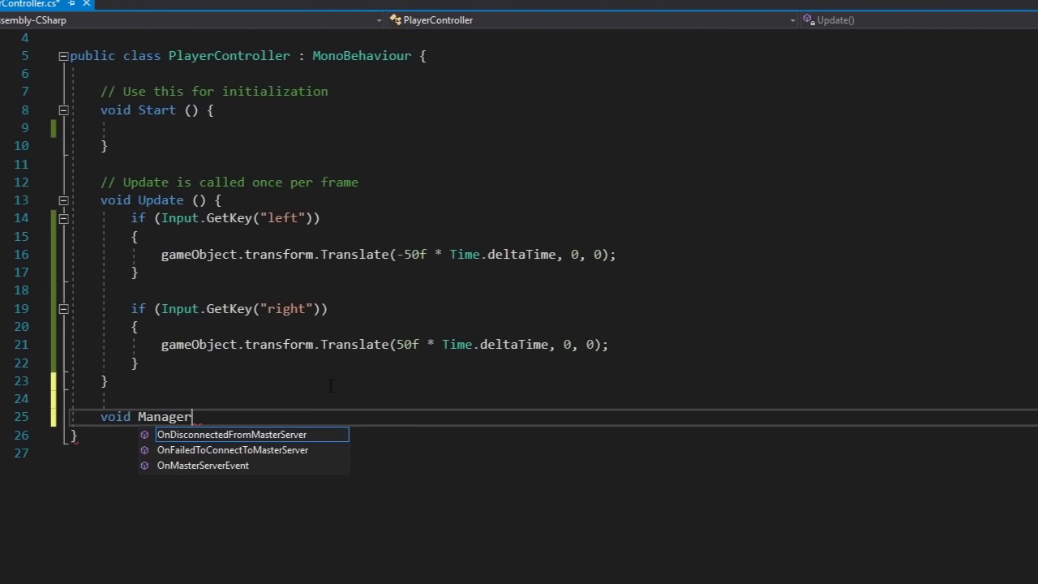
pyautogui.press('BackSpace')
pyautogui.write('Jump()')
pyautogui.press('Return')
pyautogui.write('{')
pyautogui.press('Return')
pyautogui.moveTo(138, 416); pyautogui.dragTo(230, 416)
pyautogui.hotkey('ctrl', 'c')
pyautogui.click(139, 362)
# - Declare a bool canJump field and set canJump = true when gameObject.transform.position.y <= 0
pyautogui.press('Return')
pyautogui.press('Return')
pyautogui.hotkey('ctrl', 'v')
pyautogui.write(';')
pyautogui.click(542, 65)
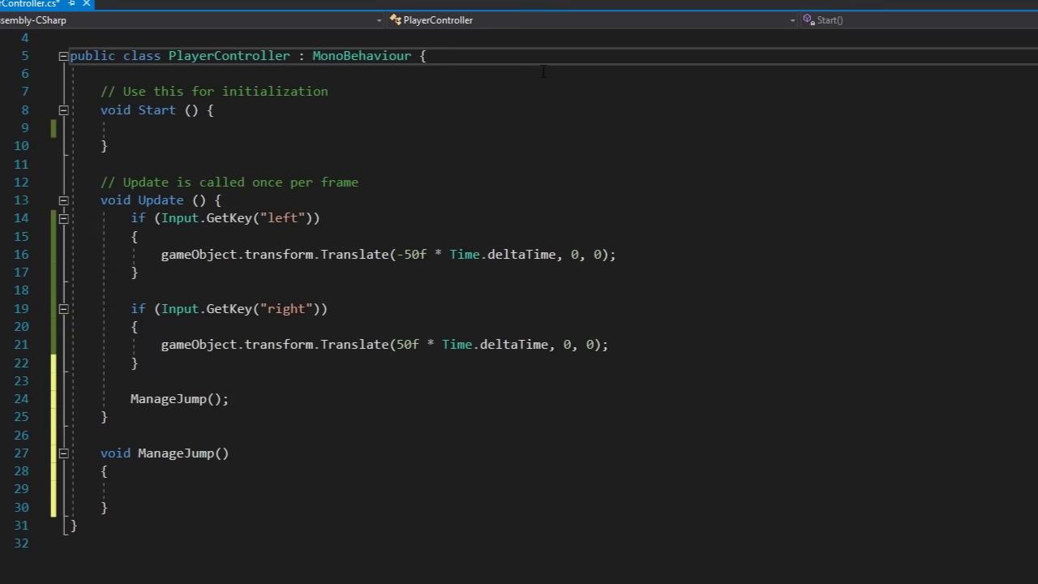
pyautogui.press('Return')
pyautogui.press('Return')
pyautogui.write('bool canJump;')
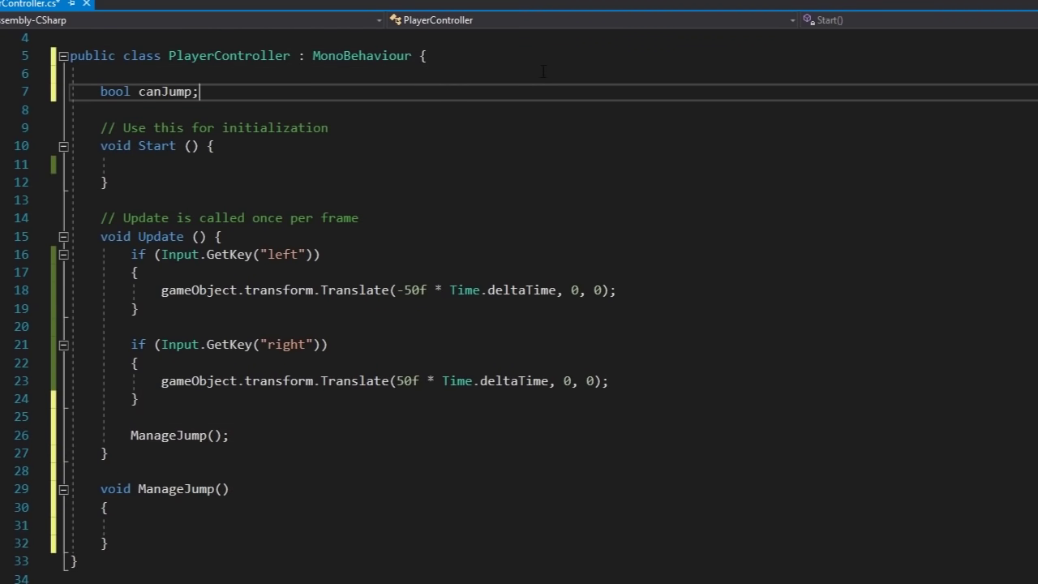
pyautogui.scroll(-3, 542, 243)
pyautogui.click(664, 338)
pyautogui.write('if(')
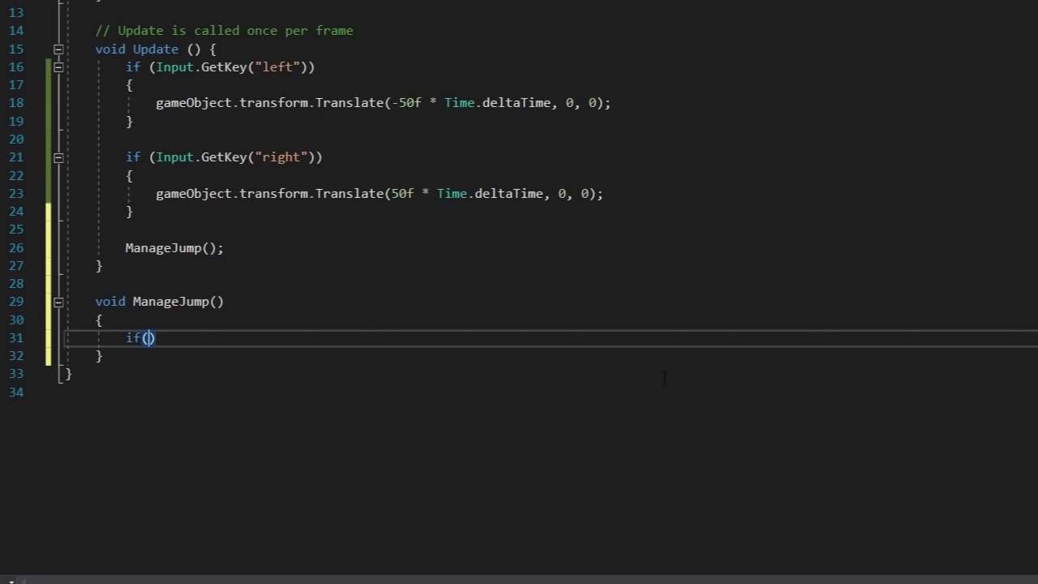
pyautogui.write('gameob')
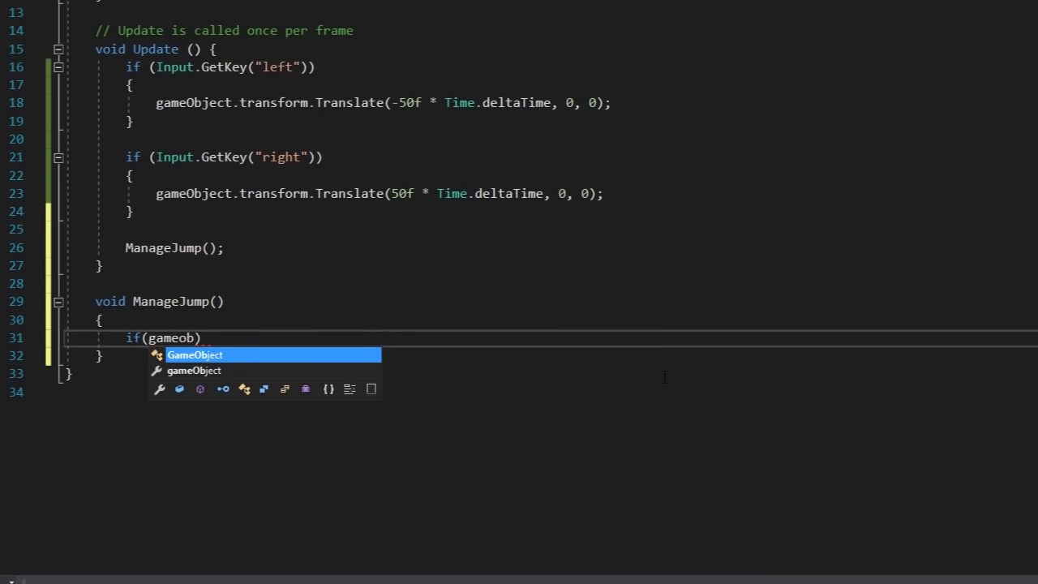
pyautogui.press('Down')
pyautogui.press('Tab')
pyautogui.write('.tr')
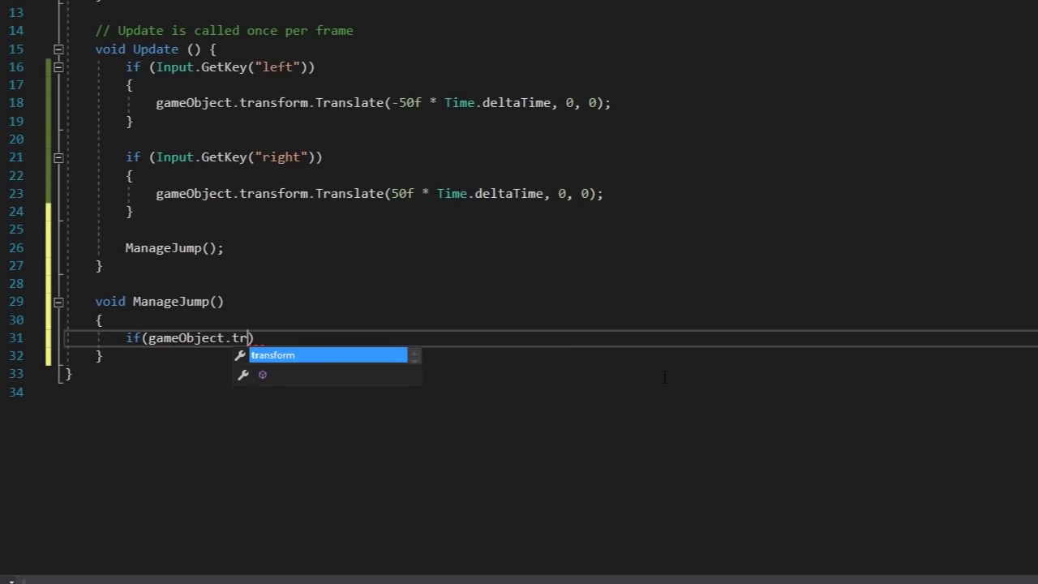
pyautogui.press('Tab')
pyautogui.write('.position.y <= 0)')
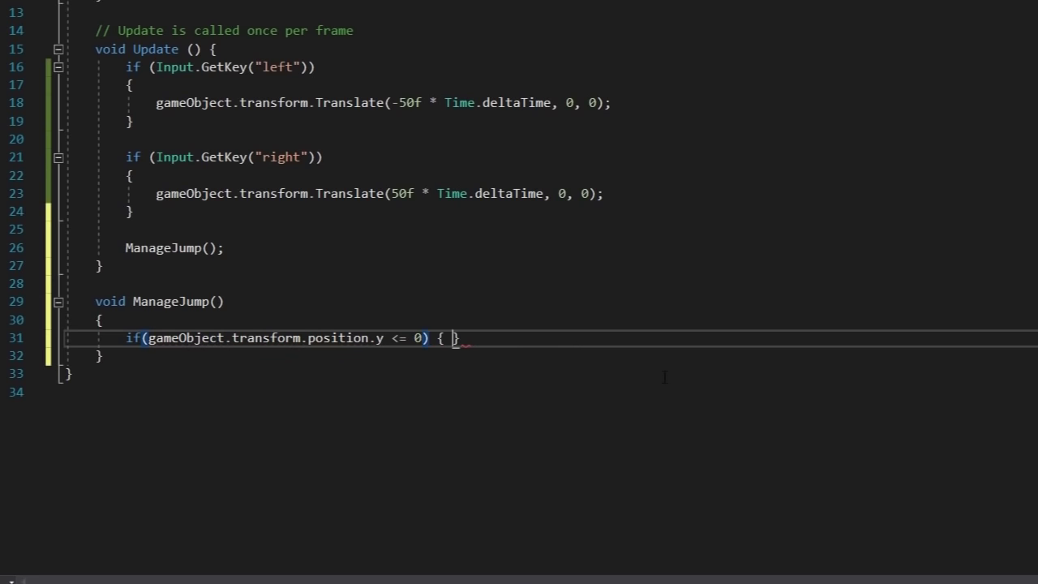
pyautogui.press('Return')
pyautogui.write('can')
pyautogui.press('Tab')
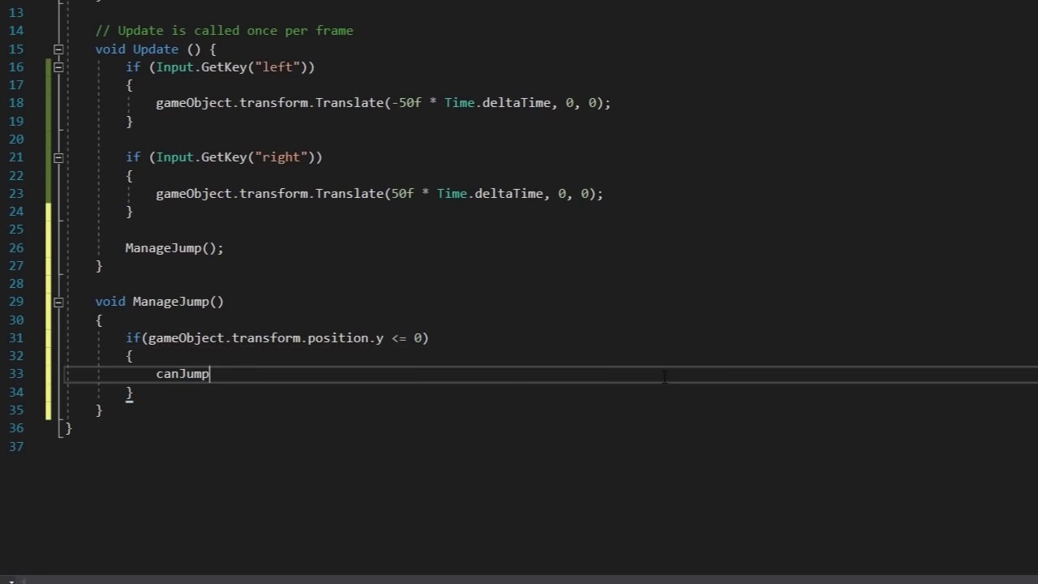
pyautogui.write(' = true;')
# - Add a jump condition checking Input.GetKey("up") && canJump
pyautogui.click(667, 434)
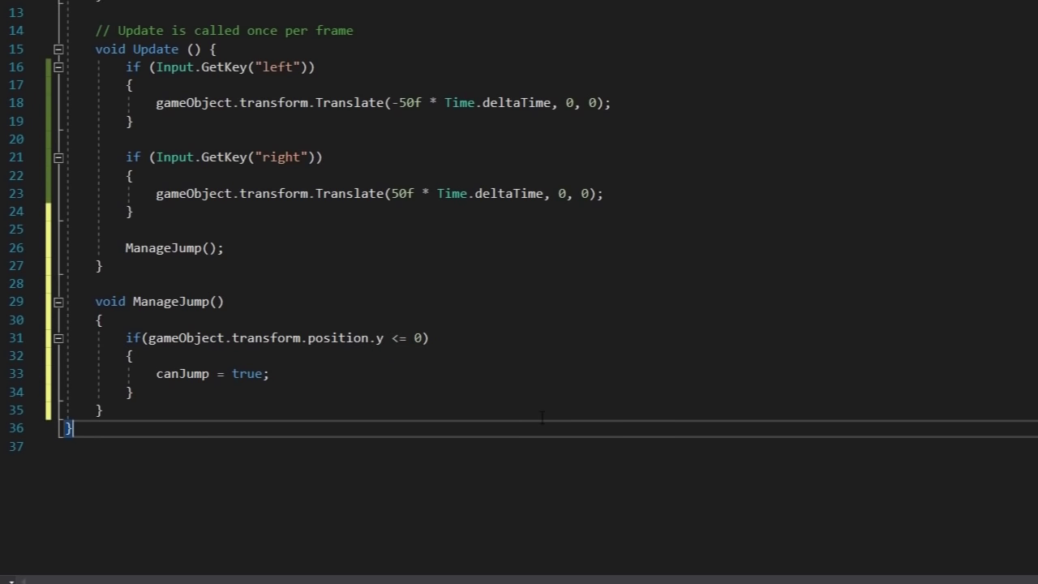
pyautogui.click(523, 392)
pyautogui.press('Return')
pyautogui.press('Return')
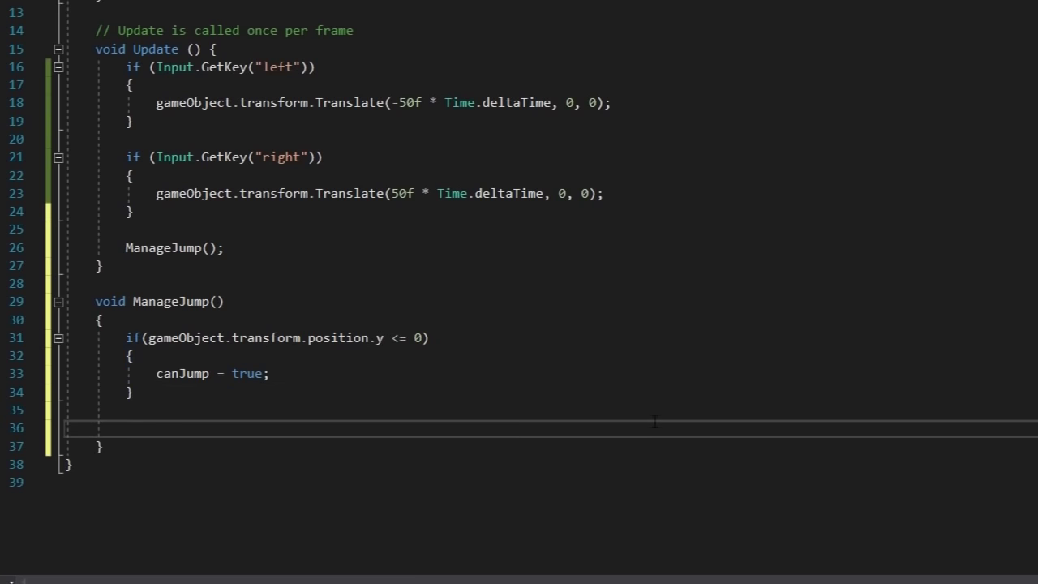
pyautogui.write('if()')
pyautogui.write('{')
pyautogui.press('Return')
pyautogui.press('Up')
pyautogui.press('Up')
pyautogui.press('End')
pyautogui.press('Left')
pyautogui.hotkey('ctrl', 'v')
pyautogui.write('up')
pyautogui.press('Right')
pyautogui.press('Right')
pyautogui.write('&& canJump')
# - Limit the jump to y < 10 and translate the object upward at 50f * Time.deltaTime
pyautogui.moveTo(385, 338); pyautogui.dragTo(147, 338)
pyautogui.hotkey('ctrl', 'c')
pyautogui.click(409, 427)
pyautogui.hotkey('ctrl', 'v')
pyautogui.write('< 10gameObject.transform.Translate(50f * Time.deltaTime, 0, 0);')
pyautogui.moveTo(392, 464); pyautogui.dragTo(545, 464)
pyautogui.write('0')
pyautogui.doubleClick(417, 465)
pyautogui.hotkey('ctrl', 'v')
# - Add an else branch that sets canJump = false
pyautogui.press('Down')
pyautogui.press('End')
pyautogui.press('Return')
pyautogui.write('else {')
pyautogui.press('Return')
pyautogui.moveTo(156, 373); pyautogui.dragTo(269, 373)
pyautogui.hotkey('ctrl', 'c')
pyautogui.click(156, 536)
pyautogui.hotkey('ctrl', 'v')
pyautogui.doubleClick(248, 536)
pyautogui.write('fa')
pyautogui.press('Tab')
# - Inside the else branch, when y > 0 translate the object down at -50f * Time.deltaTime
pyautogui.press('End')
pyautogui.press('Return')
pyautogui.press('Return')
pyautogui.write('if ()')
pyautogui.press('Return')
pyautogui.write('{')
pyautogui.press('Return')
pyautogui.moveTo(643, 211); pyautogui.dragTo(406, 211)
pyautogui.hotkey('ctrl', 'c')
pyautogui.click(183, 355)
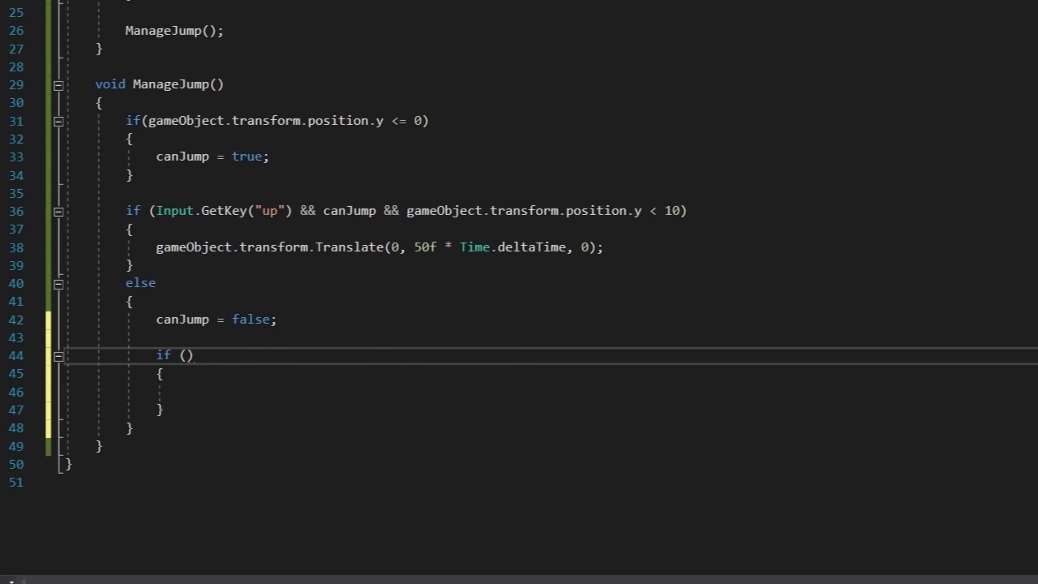
pyautogui.hotkey('ctrl', 'v')
pyautogui.write('> 0')
pyautogui.moveTo(604, 246); pyautogui.dragTo(156, 247)
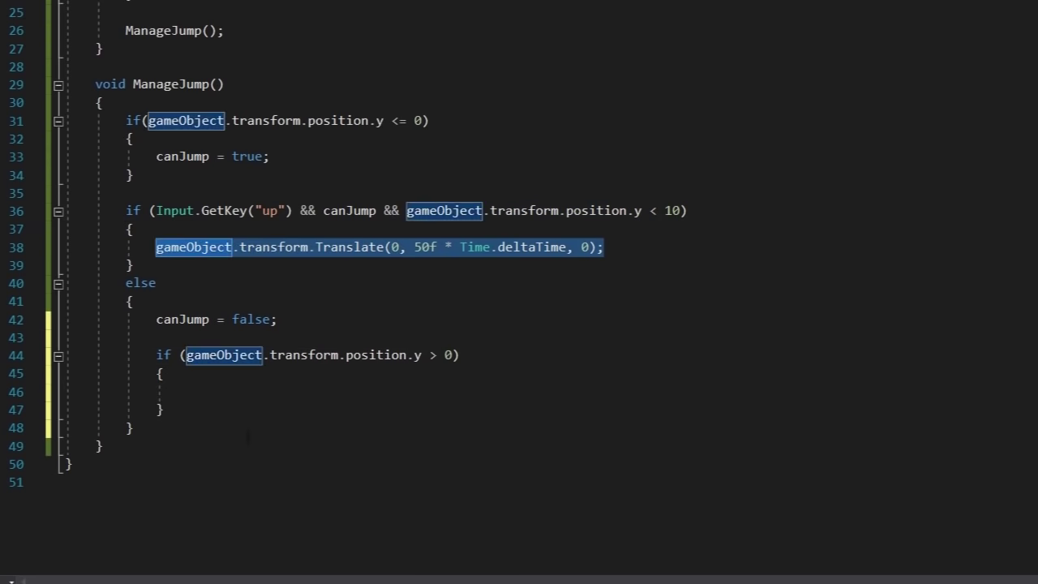
pyautogui.hotkey('ctrl', 'c')
pyautogui.click(186, 392)
pyautogui.hotkey('ctrl', 'v')
pyautogui.click(446, 392)
pyautogui.write('-')
pyautogui.click(519, 574)
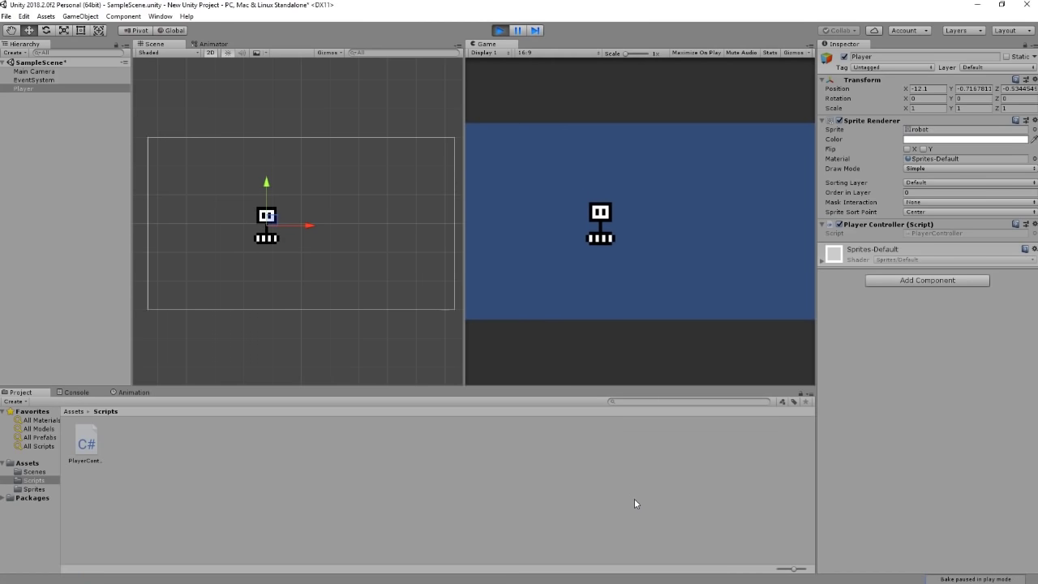
# - Drive the robot with the arrow keys in play mode, then undo the movement and jump code
pyautogui.press('Right')
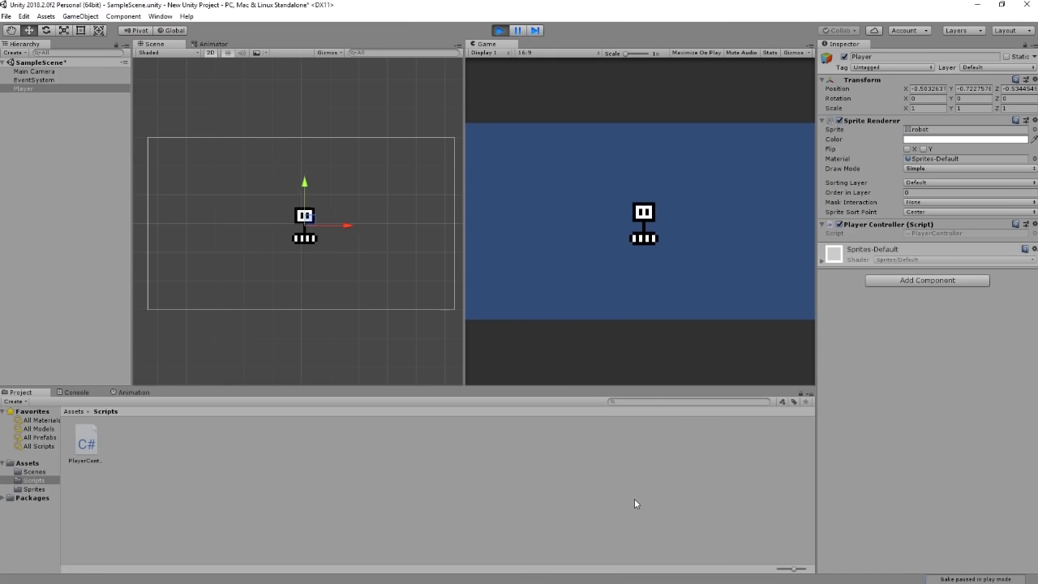
pyautogui.press('Up')
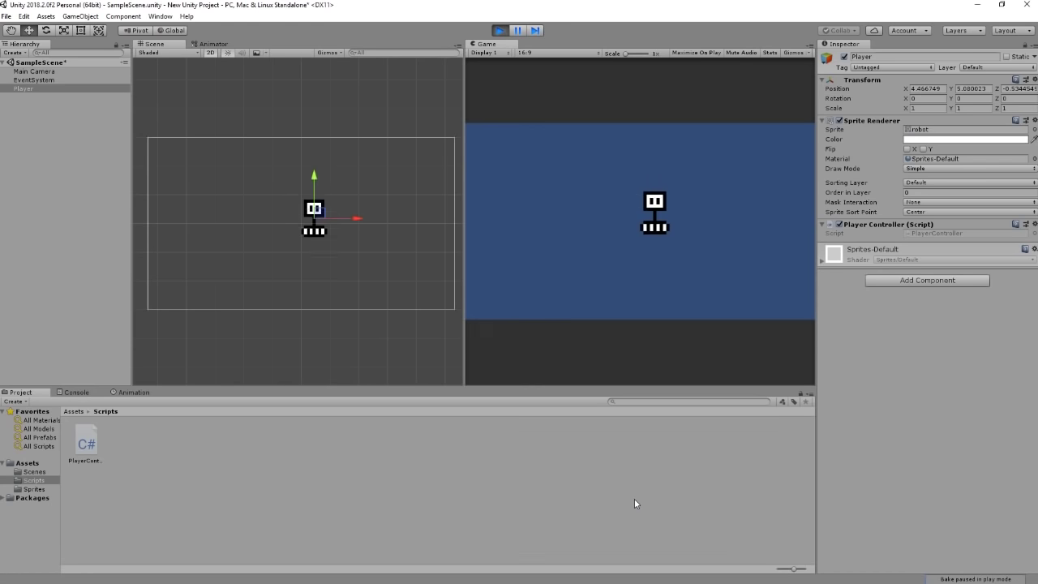
pyautogui.press('Left')
pyautogui.press('Down')
pyautogui.press('Right')
pyautogui.press('Left')
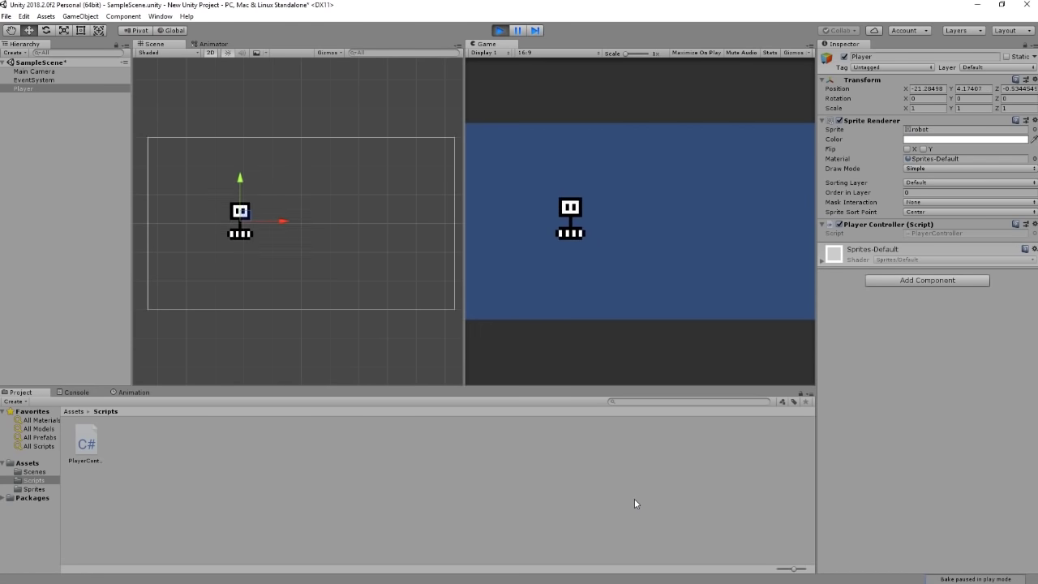
pyautogui.press('Right')
pyautogui.press('Up')
pyautogui.press('Right')
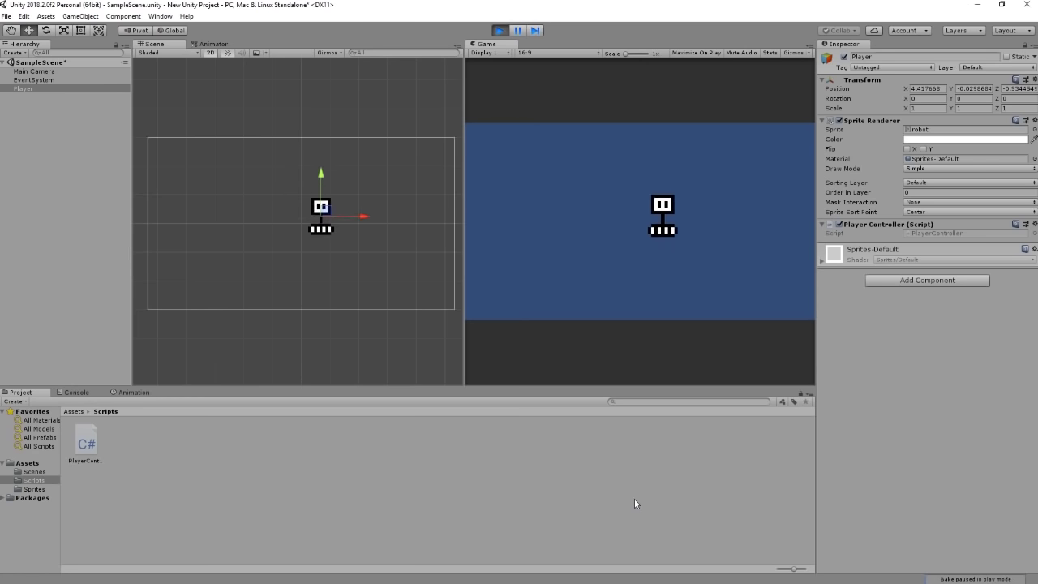
pyautogui.press('Up')
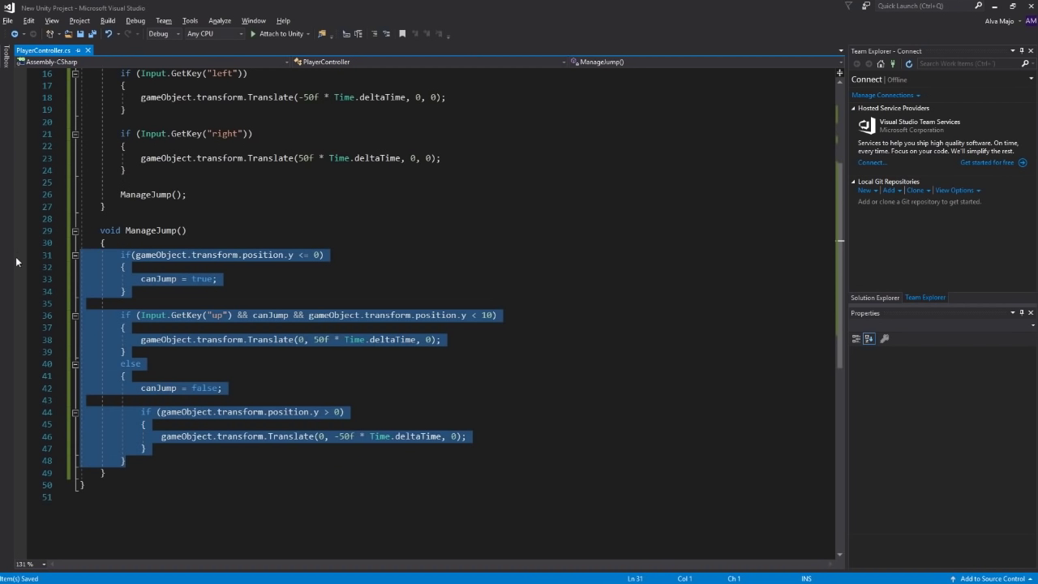
pyautogui.hotkey('ctrl', 'z')
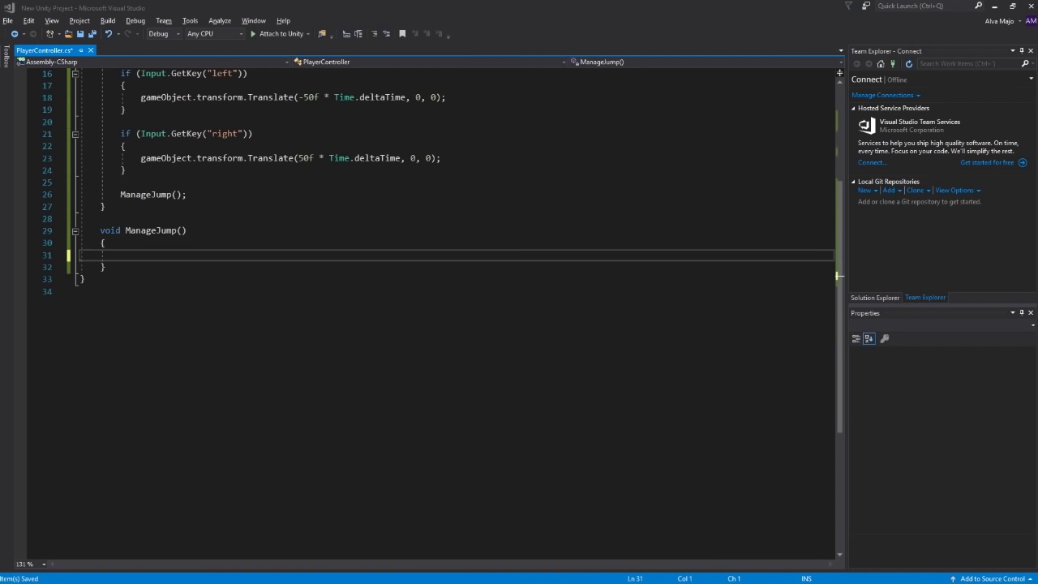
pyautogui.hotkey('ctrl', 'z')
pyautogui.hotkey('ctrl', 'z')
pyautogui.hotkey('ctrl', 'z')
pyautogui.hotkey('ctrl', 'z')
pyautogui.hotkey('ctrl', 'z')
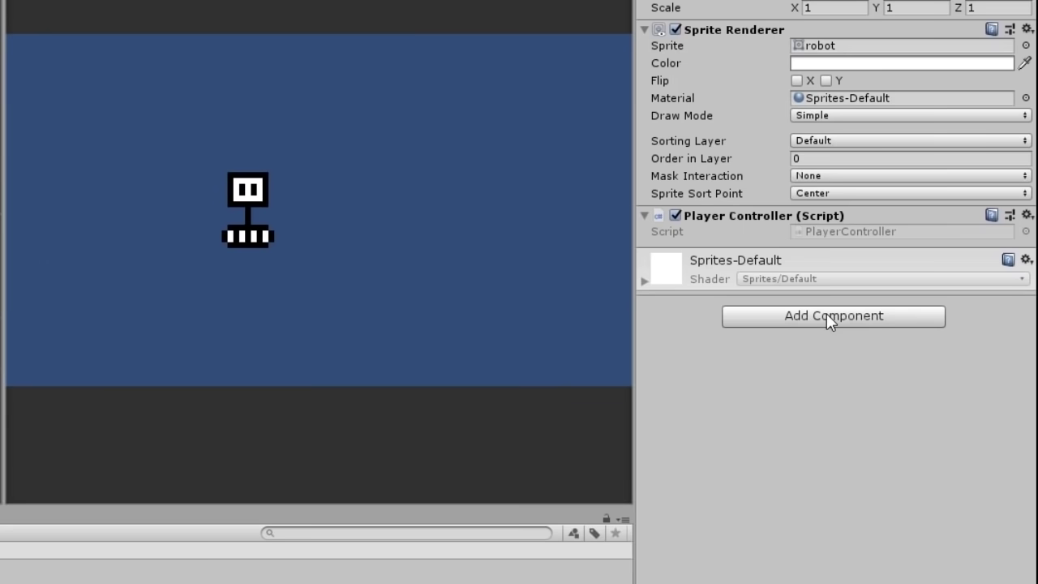
# - Add a Rigidbody 2D to the Player and play to watch it fall under gravity
pyautogui.click(923, 279)
pyautogui.write('ri')
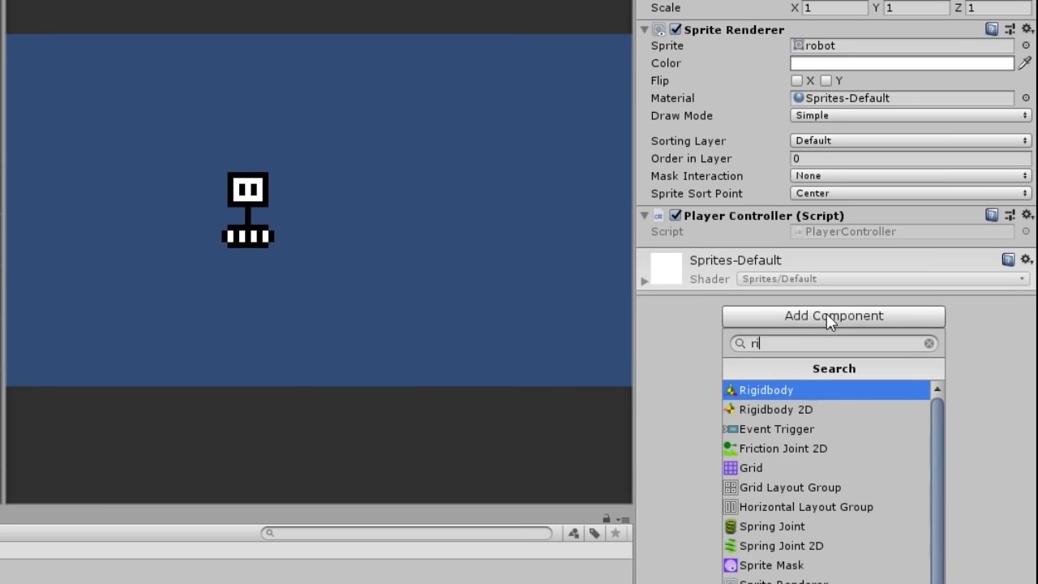
pyautogui.write('gi')
pyautogui.click(801, 410)
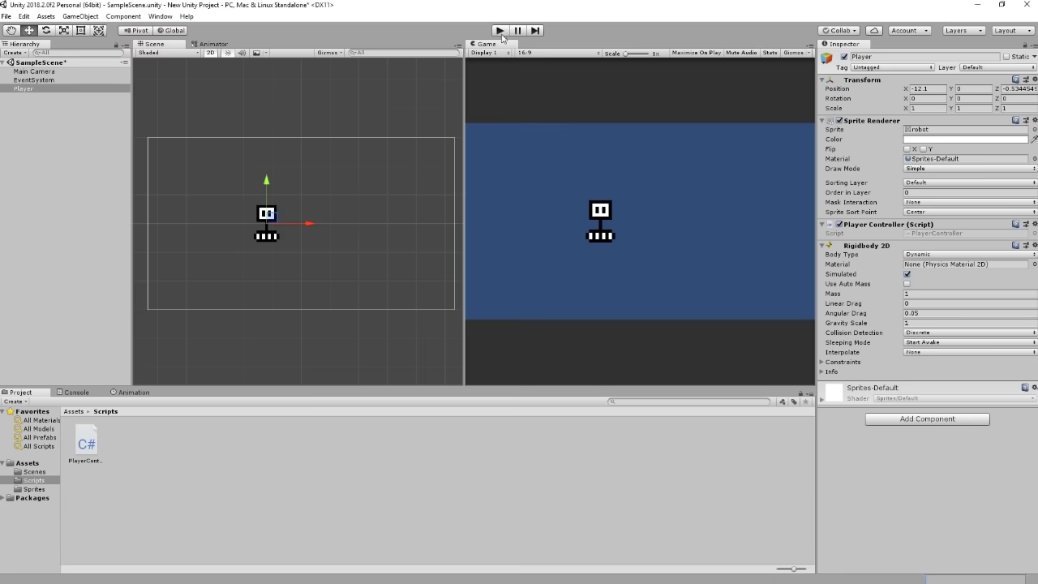
pyautogui.click(500, 32)
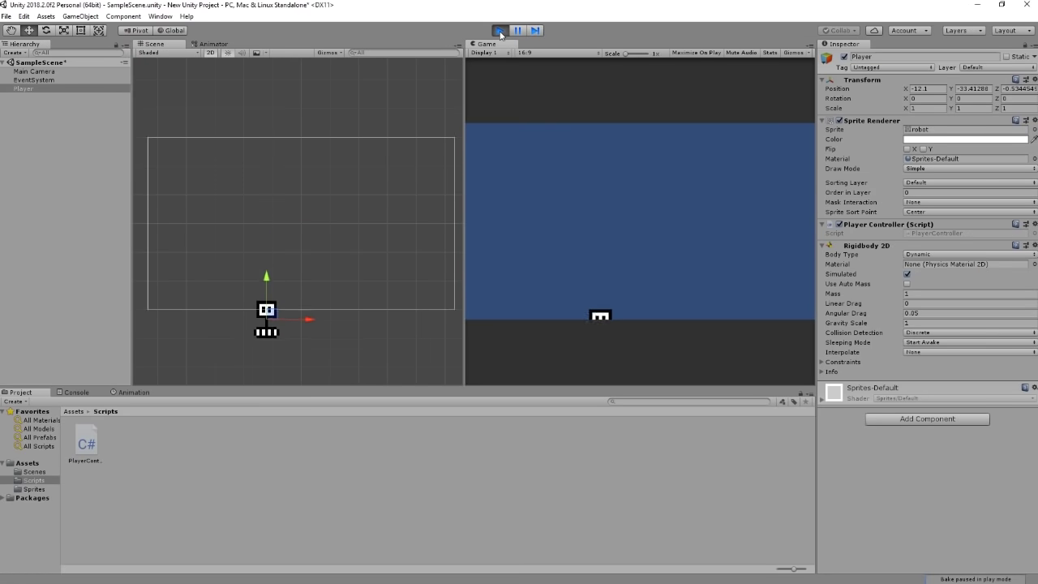
pyautogui.click(501, 32)
# - Add a Box Collider 2D sized 9 × 13 to the Player
pyautogui.click(921, 421)
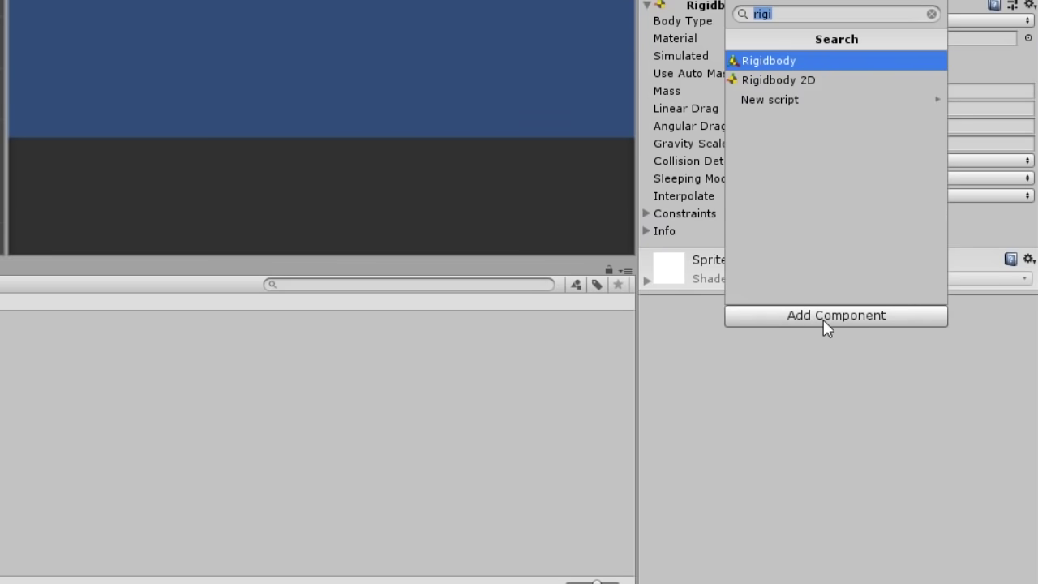
pyautogui.write('colli')
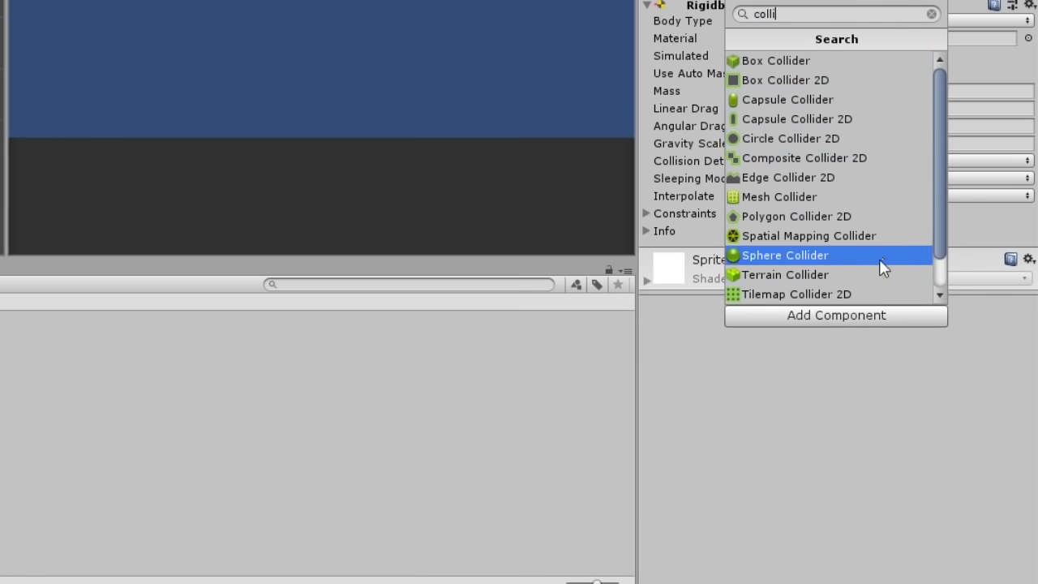
pyautogui.click(844, 78)
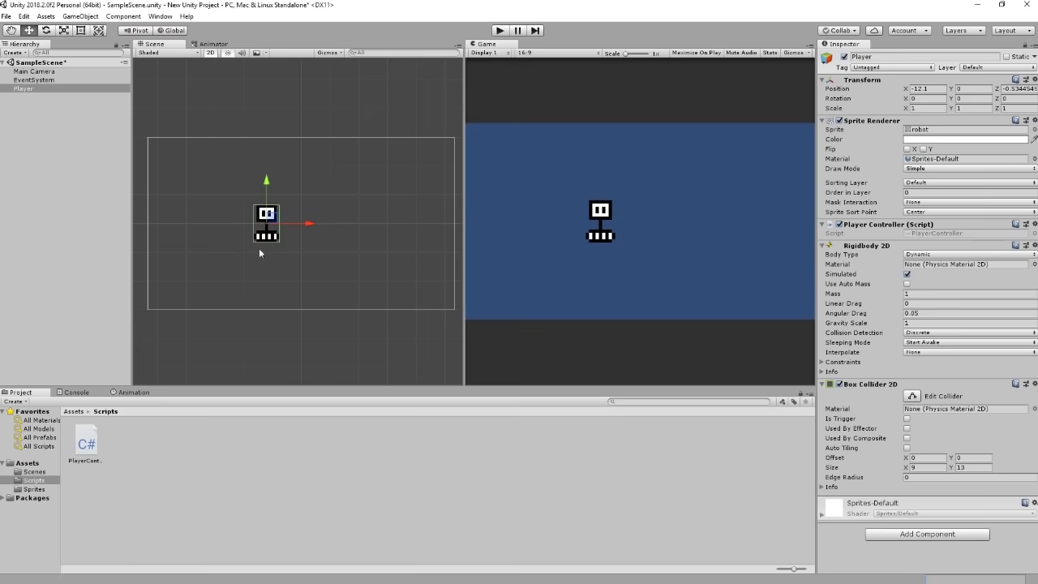
pyautogui.scroll(3, 258, 239)
pyautogui.scroll(2, 255, 225)
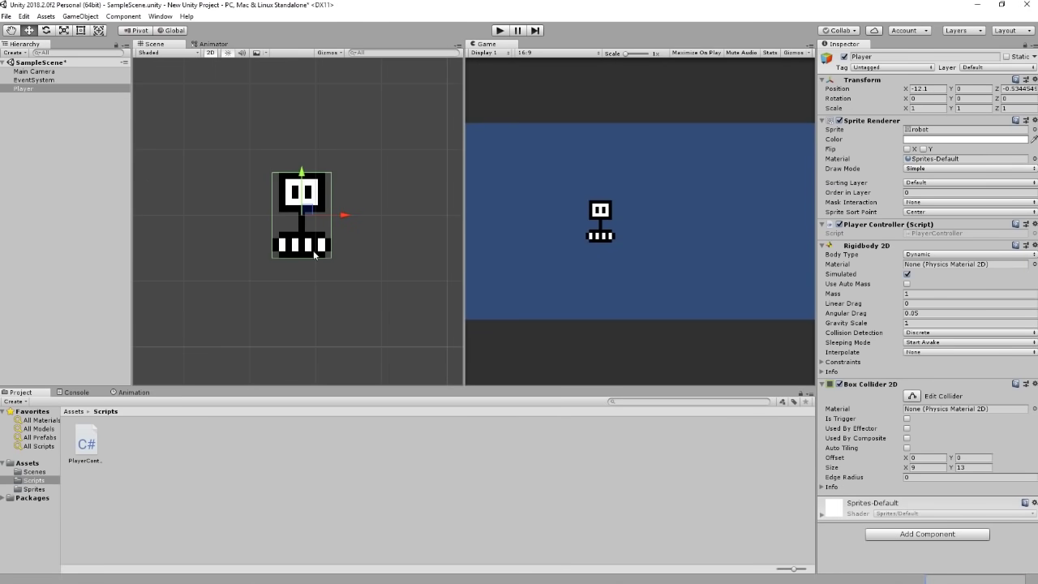
# - Place the white square sprite in the scene and stretch it into a long, low floor
pyautogui.click(969, 264)
pyautogui.click(933, 269)
pyautogui.click(338, 213)
pyautogui.moveTo(338, 213); pyautogui.dragTo(339, 316)
pyautogui.moveTo(301, 283); pyautogui.dragTo(177, 283)
pyautogui.moveTo(340, 293); pyautogui.dragTo(286, 289, button='middle')
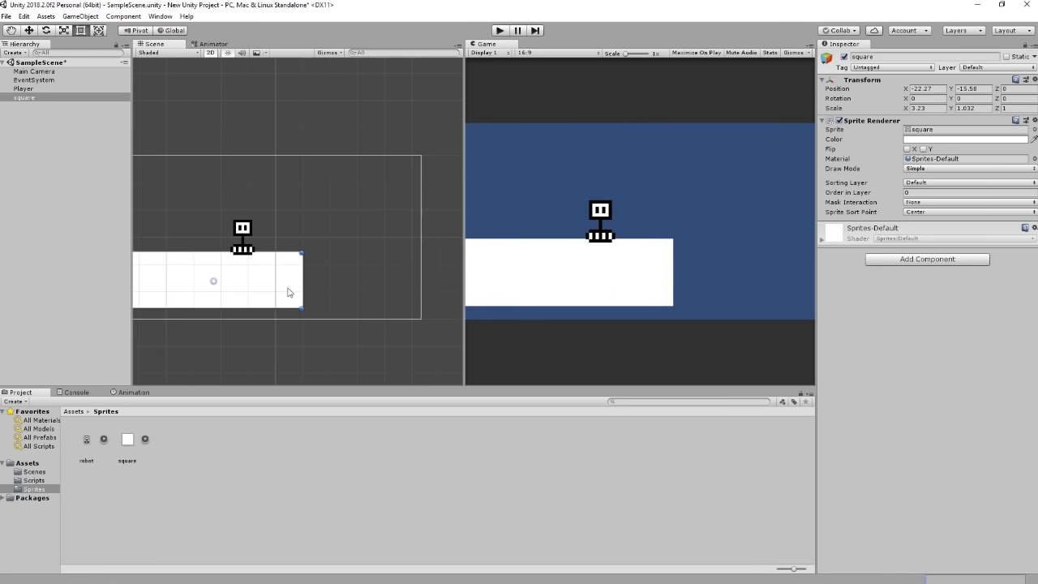
pyautogui.press('t')
pyautogui.moveTo(302, 284); pyautogui.dragTo(421, 284)
pyautogui.moveTo(329, 253); pyautogui.dragTo(329, 276)
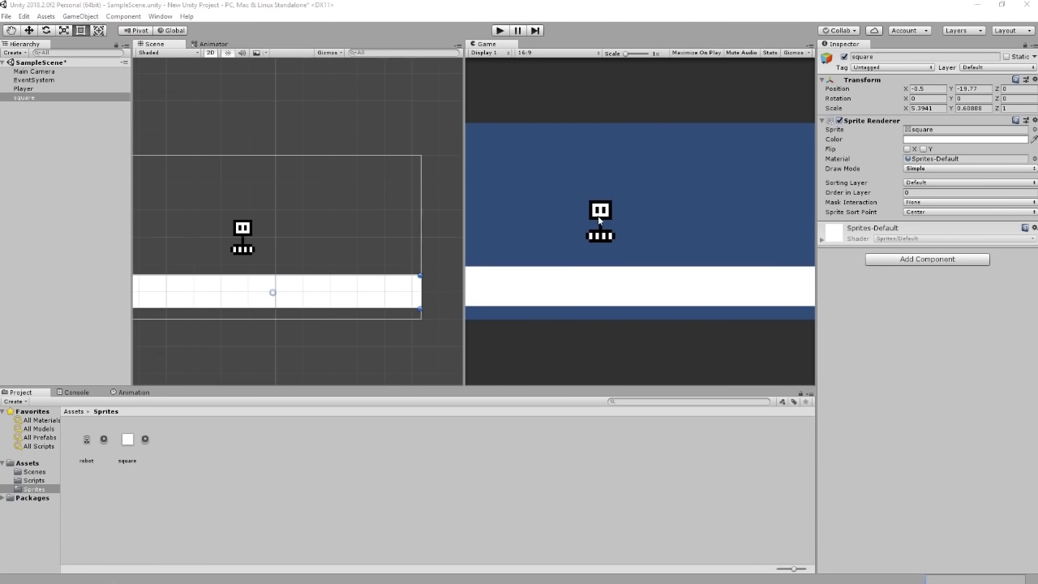
# - Give the floor a Box Collider 2D, lower its top edge, and play to see the robot land
pyautogui.click(949, 258)
pyautogui.click(905, 316)
pyautogui.moveTo(277, 351); pyautogui.dragTo(299, 351, button='middle')
pyautogui.click(299, 351)
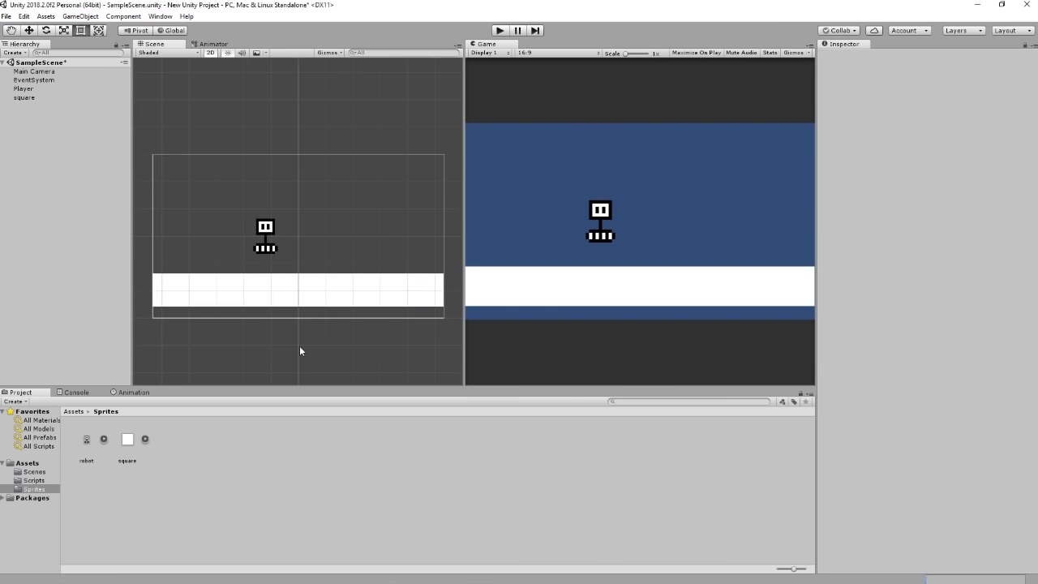
pyautogui.click(305, 289)
pyautogui.moveTo(322, 273); pyautogui.dragTo(326, 281)
pyautogui.click(352, 347)
pyautogui.click(501, 30)
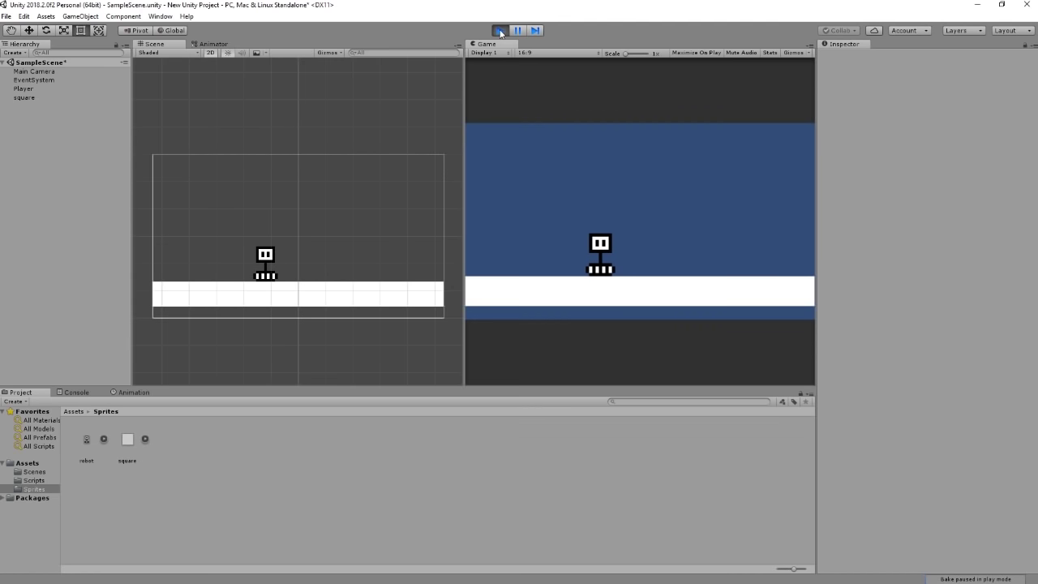
pyautogui.click(501, 31)
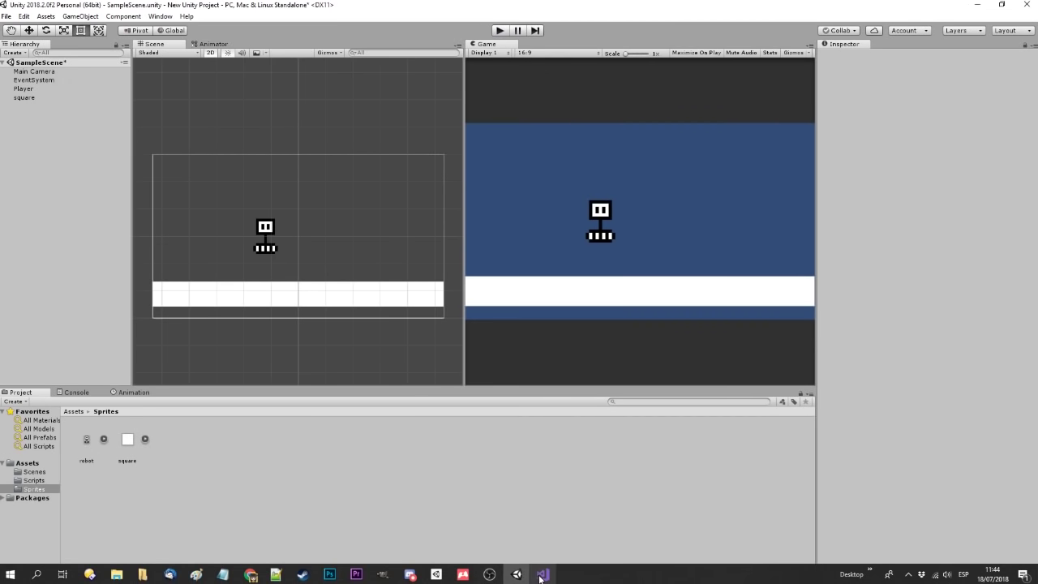
pyautogui.click(540, 578)
# - Add an if (Input.GetKey("left")) block calling GetComponent<Rigidbody2D>().AddForce in Update
pyautogui.write('if(Input.GetKey("left"')
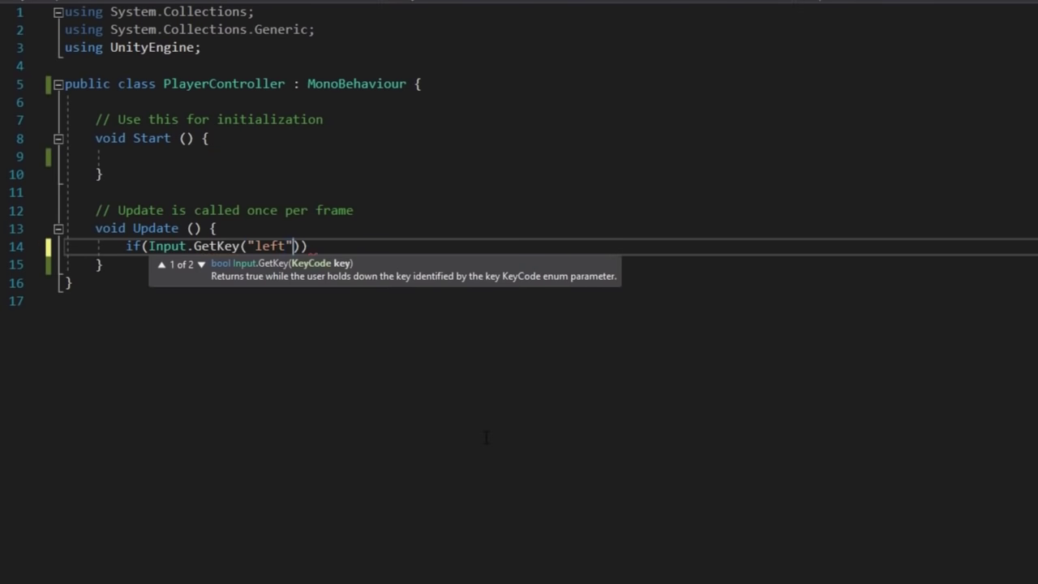
pyautogui.press('End')
pyautogui.press('Return')
pyautogui.write('{')
pyautogui.press('Return')
pyautogui.write('gameObject.getc')
pyautogui.press('Down')
pyautogui.press('Tab')
pyautogui.write('Rigi')
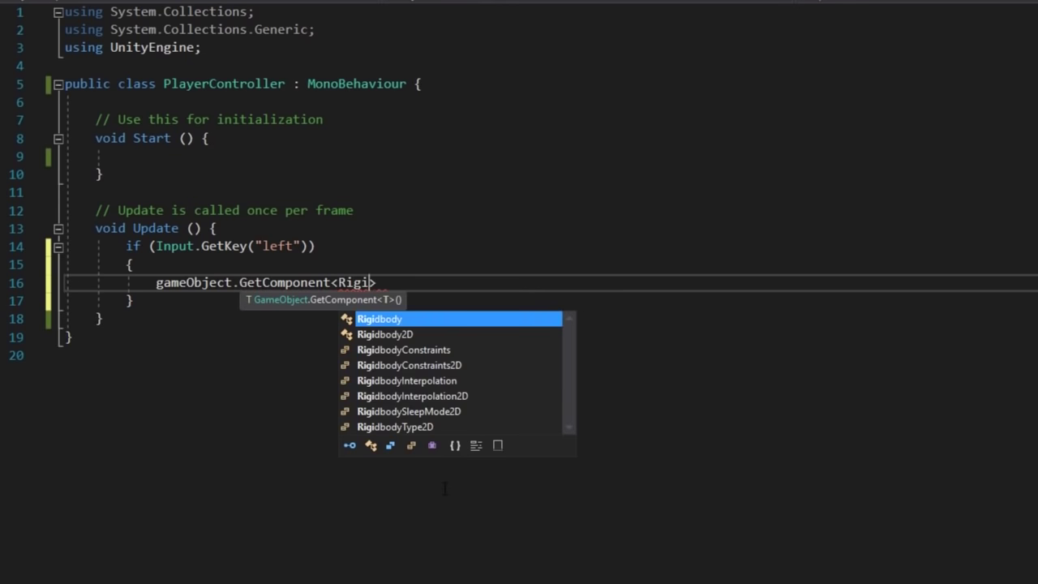
pyautogui.press('Down')
pyautogui.press('Tab')
pyautogui.write('().Add')
pyautogui.press('Tab')
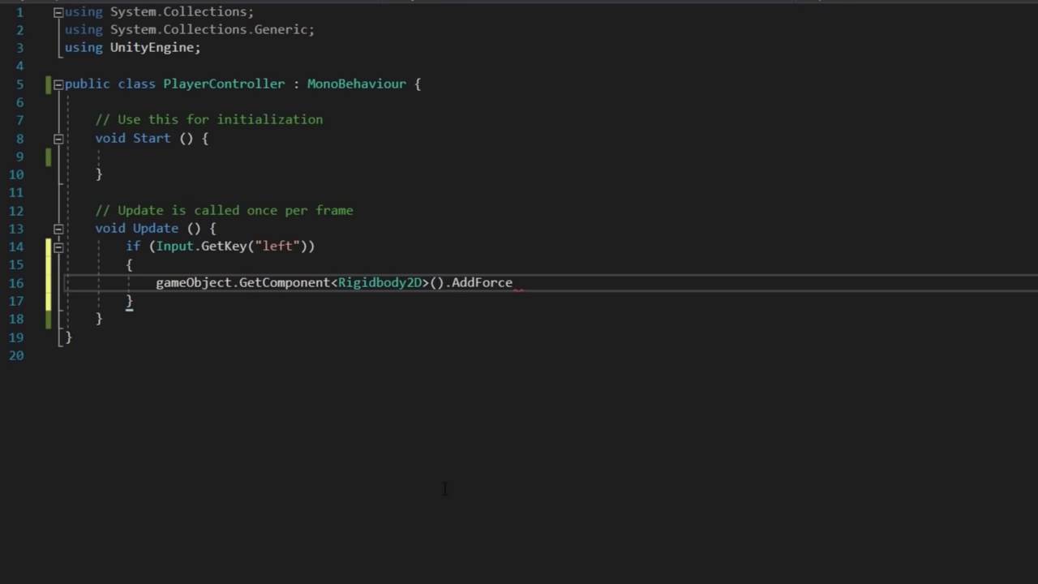
# - Pass new Vector2(-1000f * Time.deltaTime, 0) as the left-key force
pyautogui.write('(')
pyautogui.write('new Ve')
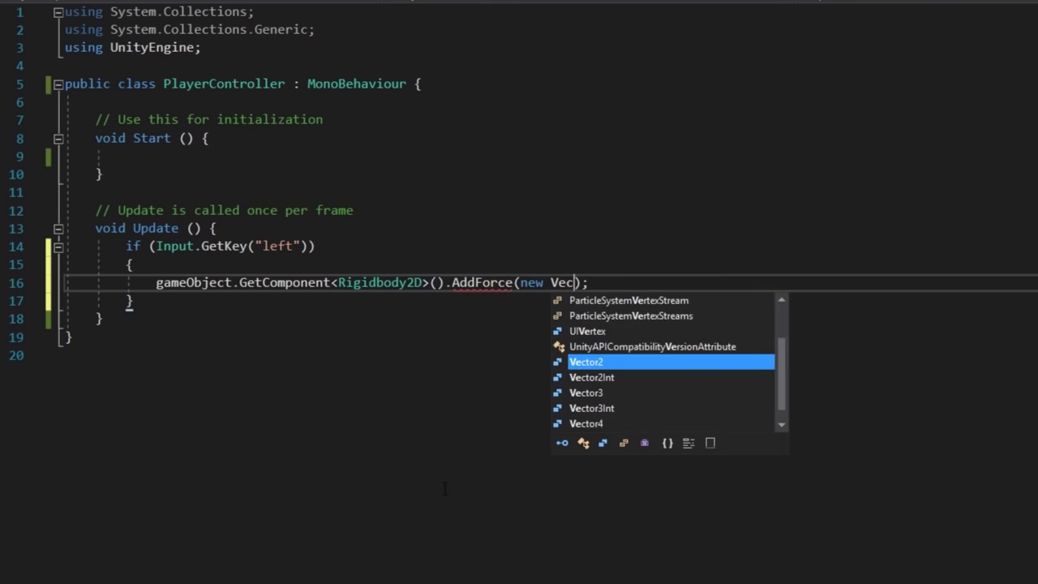
pyautogui.write('cto')
pyautogui.press('Tab')
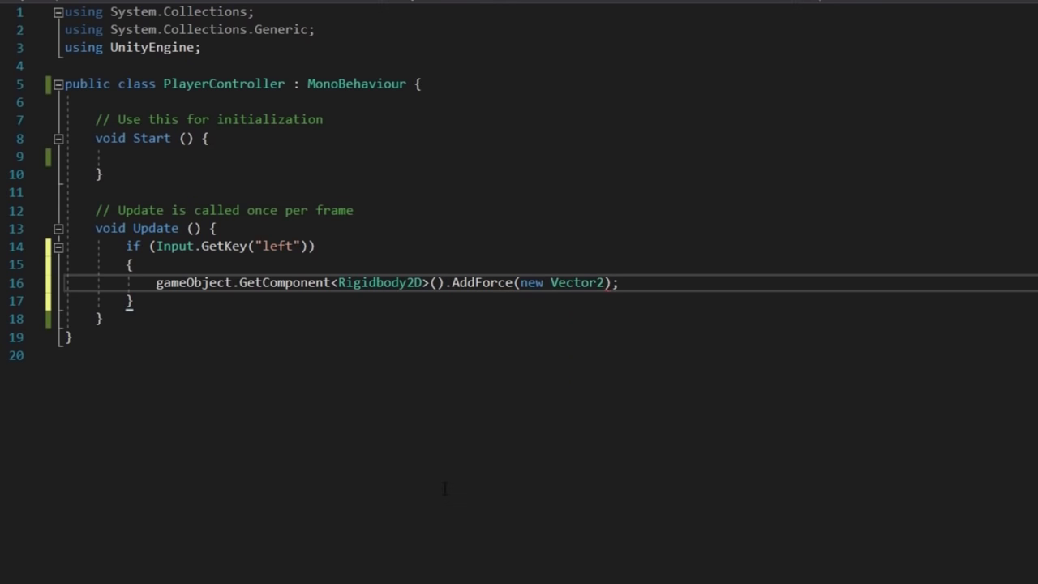
pyautogui.write('(')
pyautogui.press('Left')
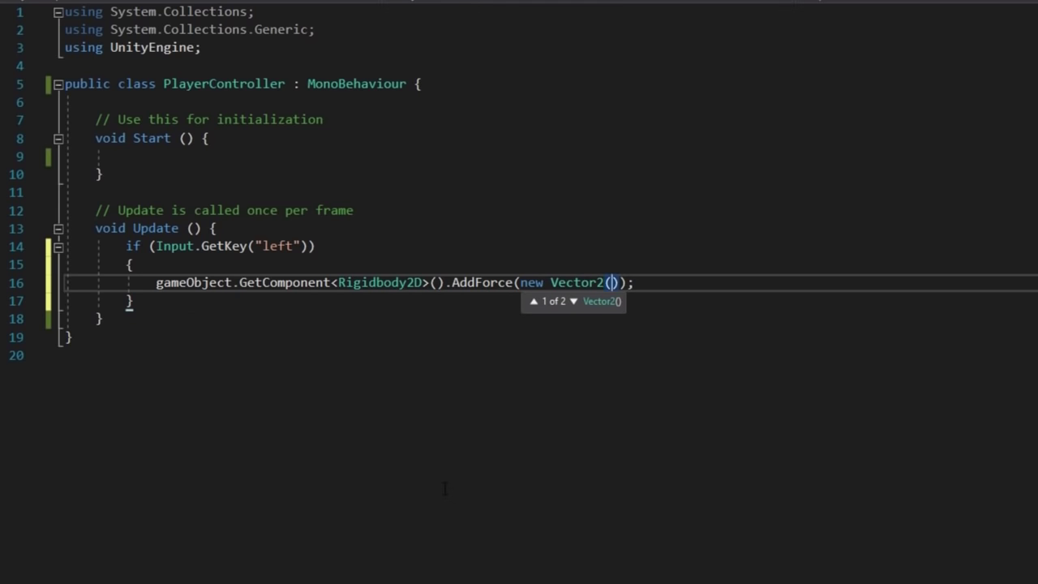
pyautogui.write('-1000f * ')
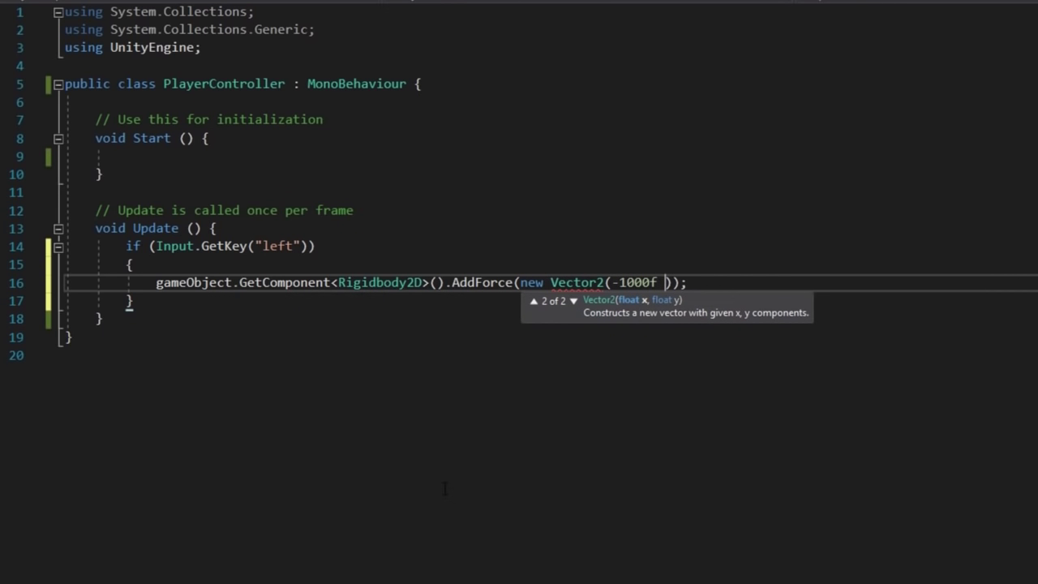
pyautogui.write('Time')
pyautogui.write('.del')
pyautogui.press('Tab')
pyautogui.write(',')
pyautogui.click(414, 418)
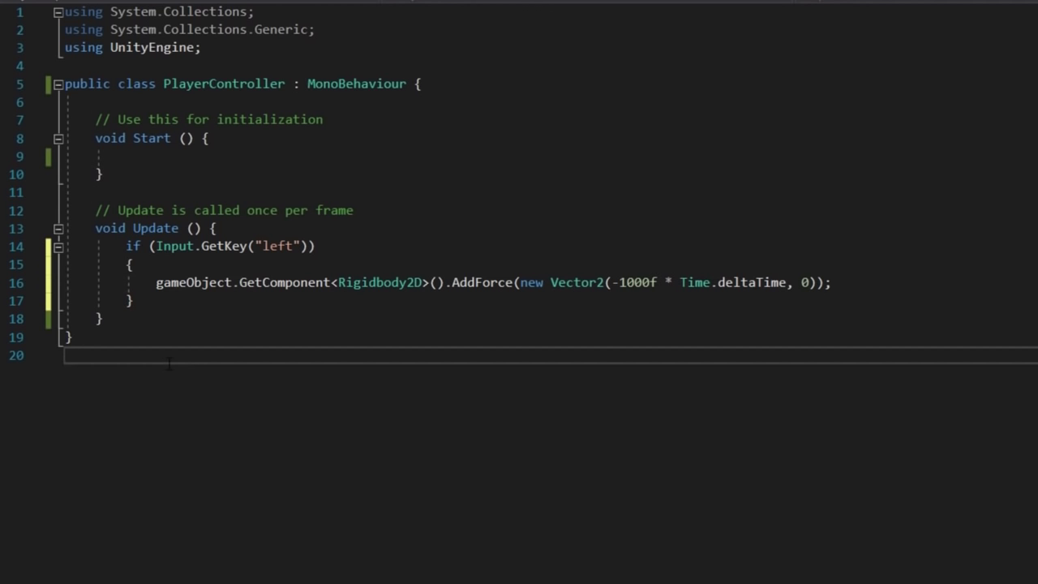
# - Duplicate the left block for "right" with a positive 1000f force
pyautogui.moveTo(126, 246); pyautogui.dragTo(134, 301)
pyautogui.hotkey('ctrl', 'c')
pyautogui.click(134, 301)
pyautogui.press('Return')
pyautogui.hotkey('ctrl', 'v')
pyautogui.doubleClick(277, 337)
pyautogui.write('right')
pyautogui.click(618, 373)
pyautogui.press('BackSpace')
# - Test the robot sliding right and left with the arrow keys
pyautogui.press('Down')
pyautogui.press('Down')
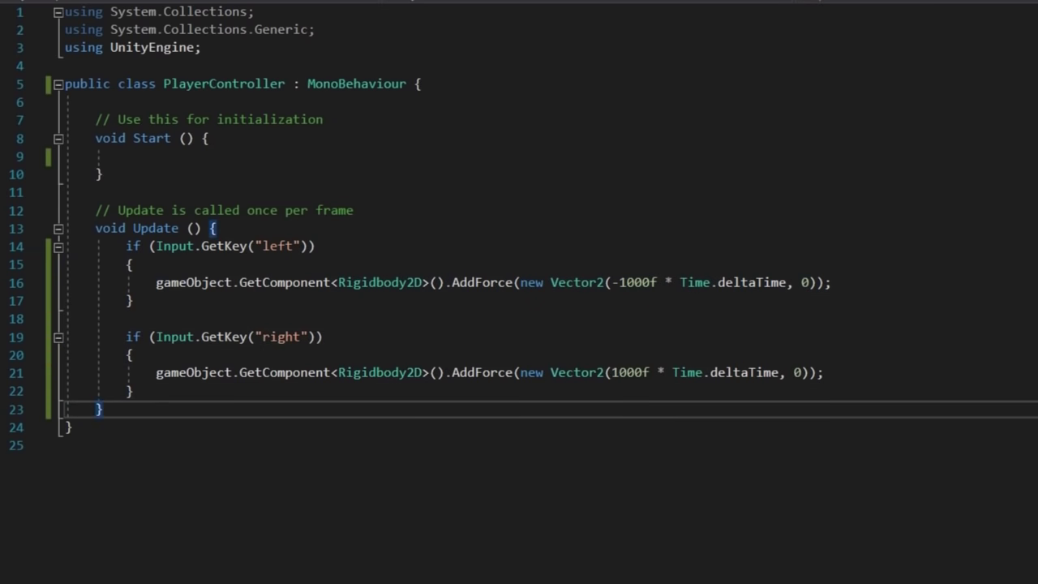
pyautogui.press('Right')
pyautogui.press('Left')
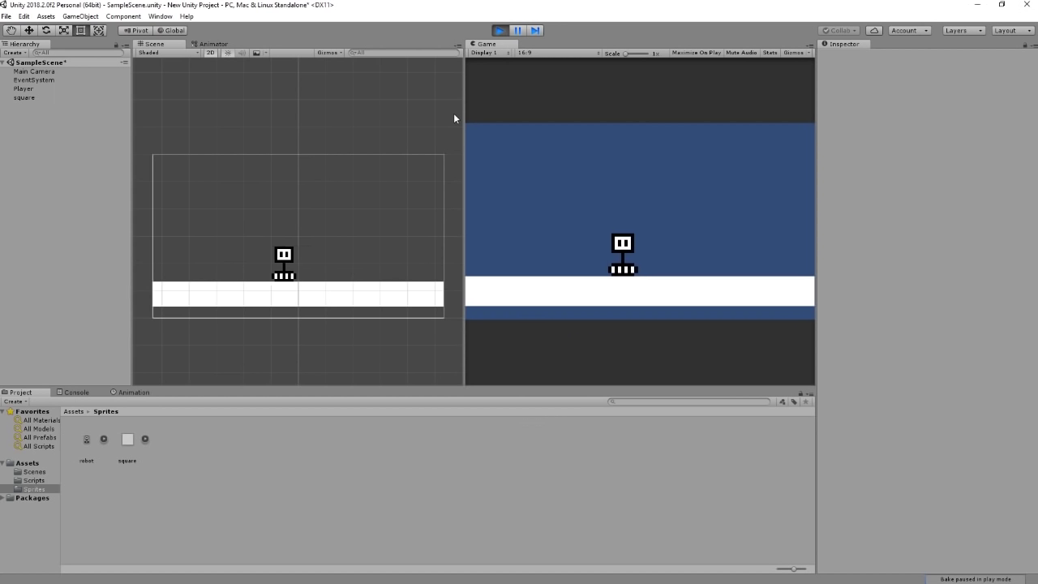
# - Push the robot right once more, stop play mode, and select the Player object
pyautogui.press('Right')
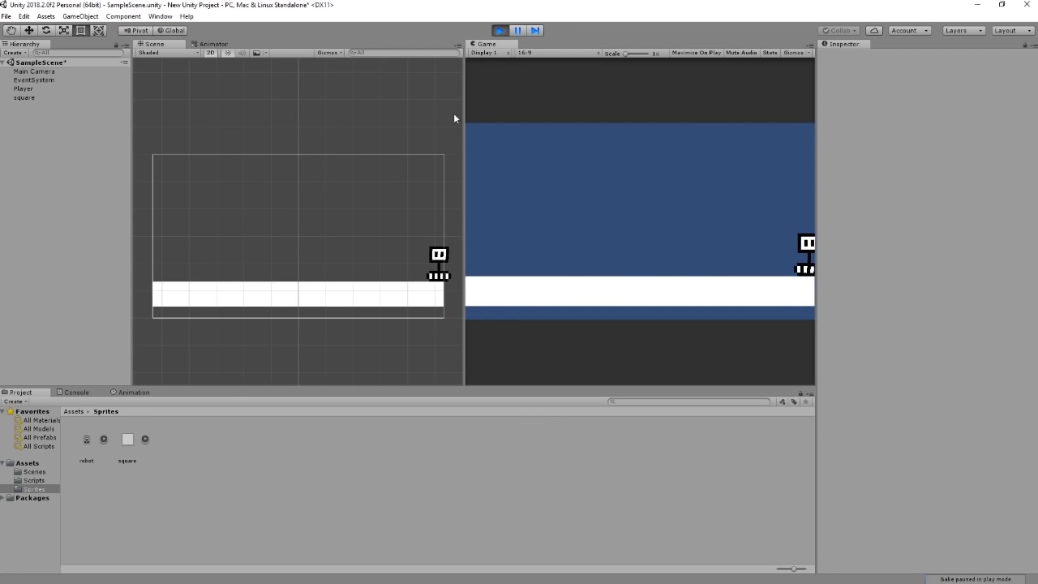
pyautogui.click(500, 31)
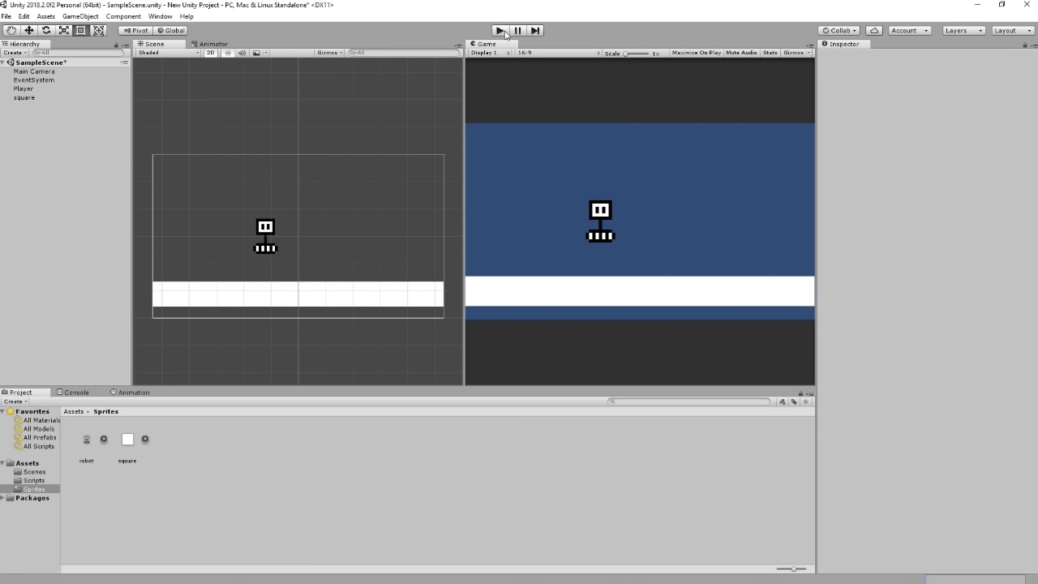
pyautogui.moveTo(547, 575)
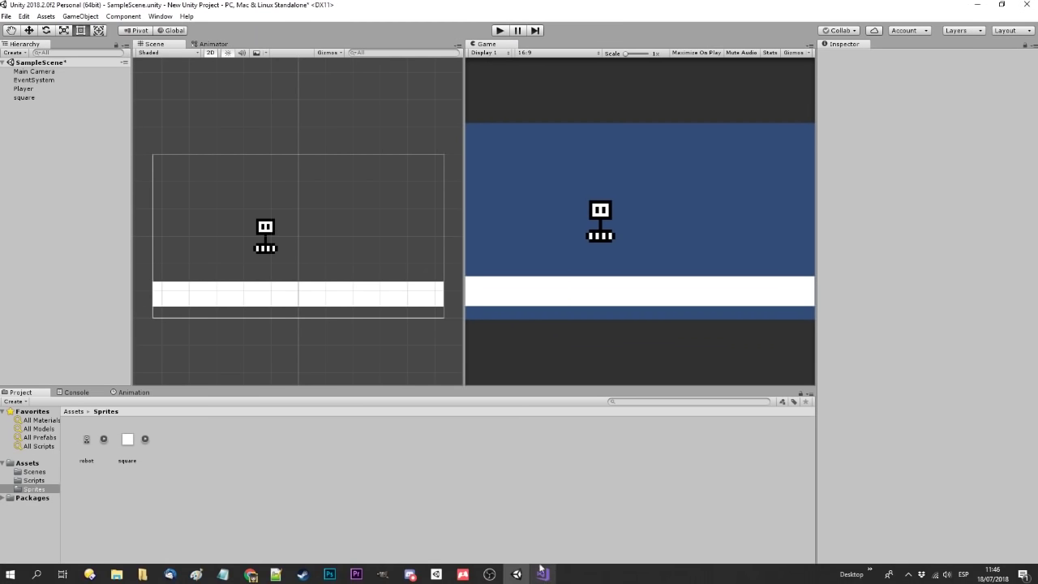
pyautogui.click(23, 88)
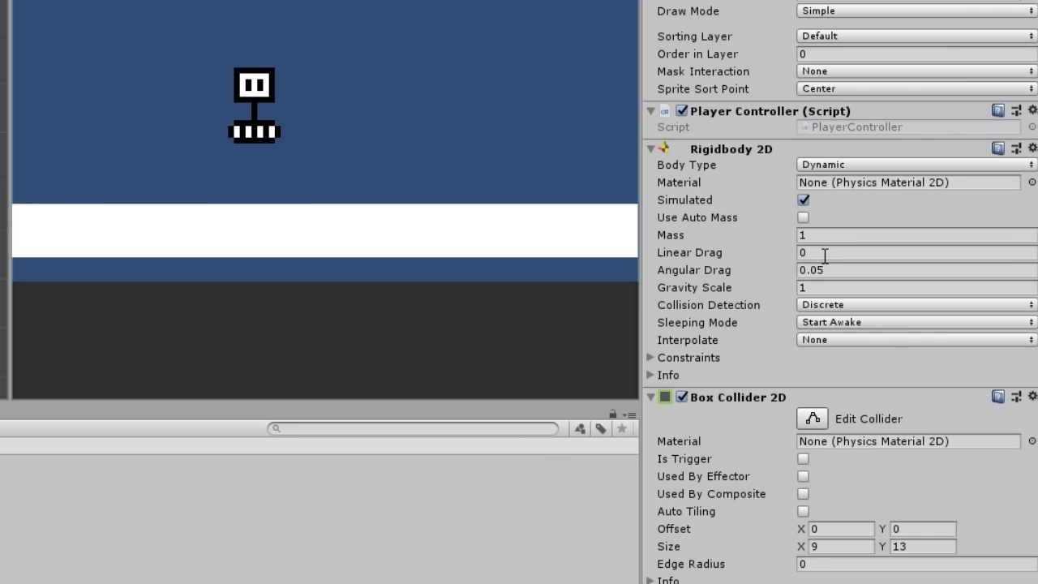
# - Set Linear Drag to 1 and play-test moving the robot right and left
pyautogui.click(821, 254)
pyautogui.write('1')
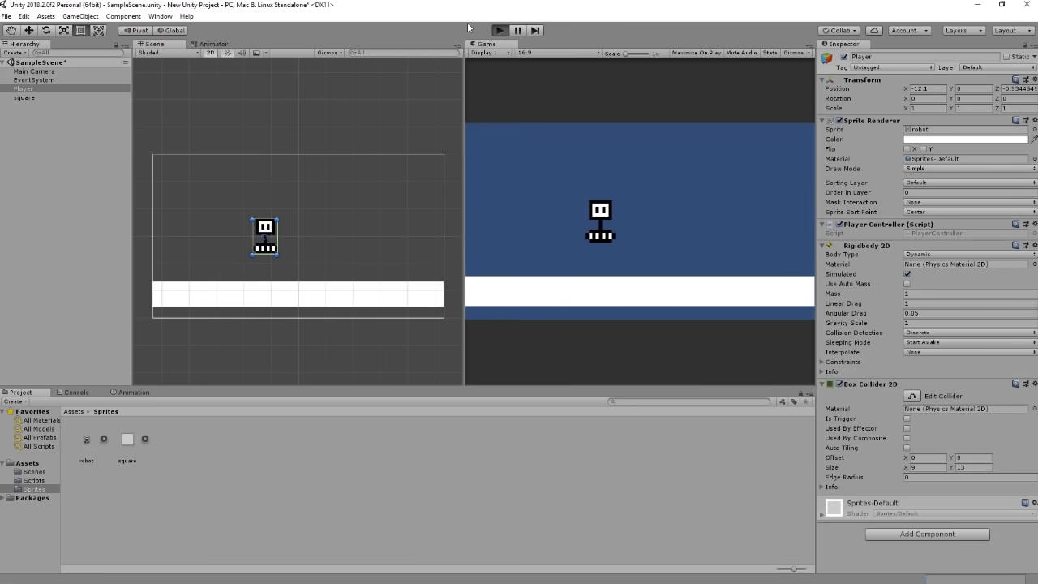
pyautogui.hotkey('ctrl', 'p')
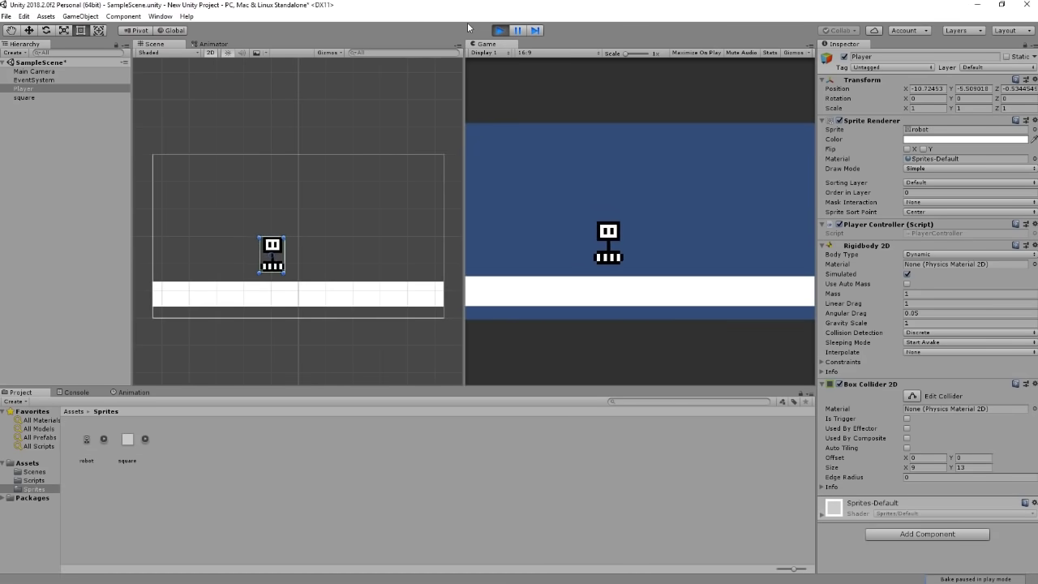
pyautogui.press('Right')
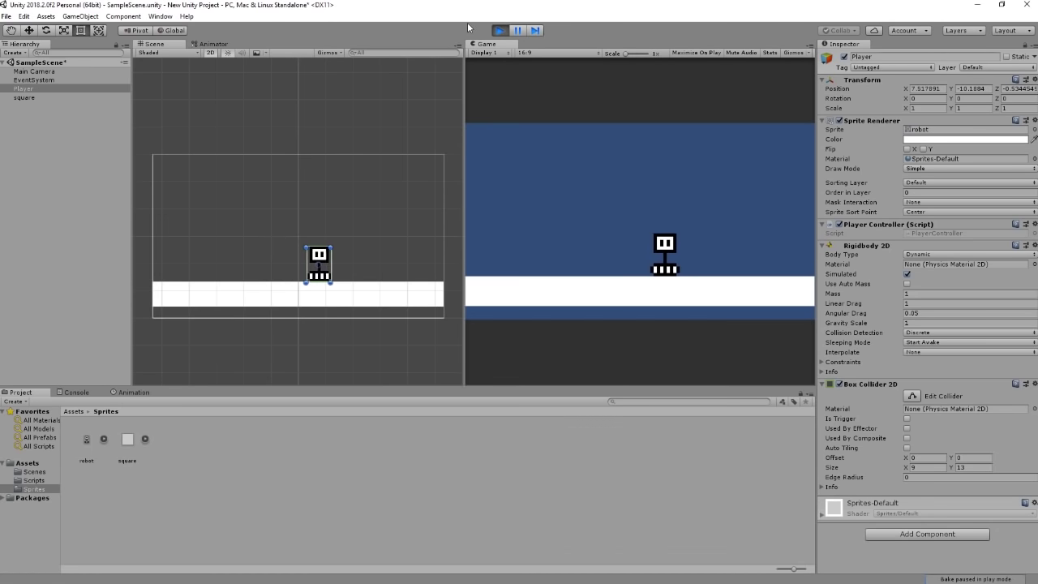
pyautogui.press('Left')
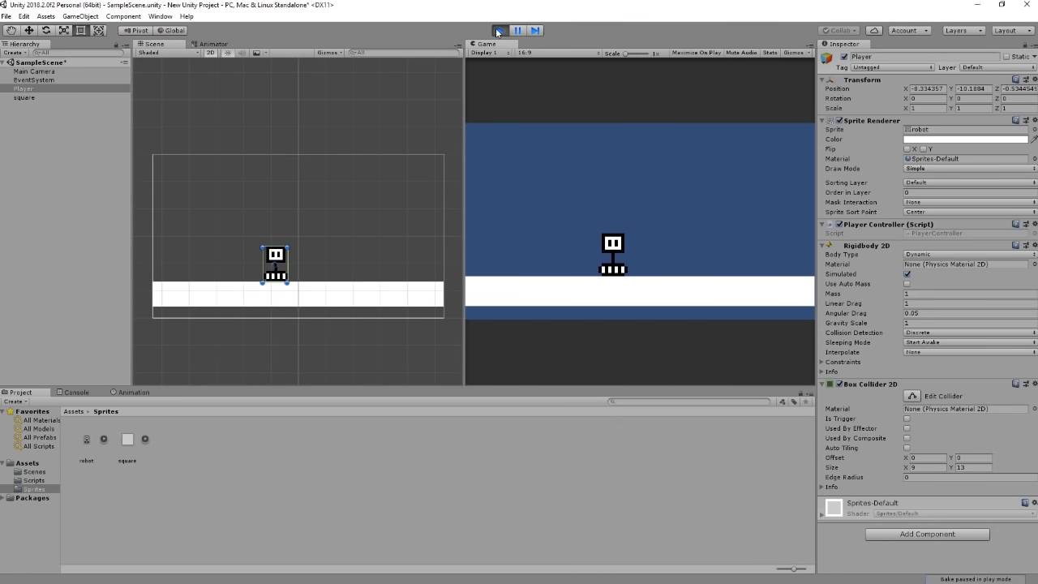
pyautogui.click(497, 30)
# - Set Mass to 0.1, play-test left and right movement, then edit Mass again
pyautogui.click(917, 295)
pyautogui.write('0.1')
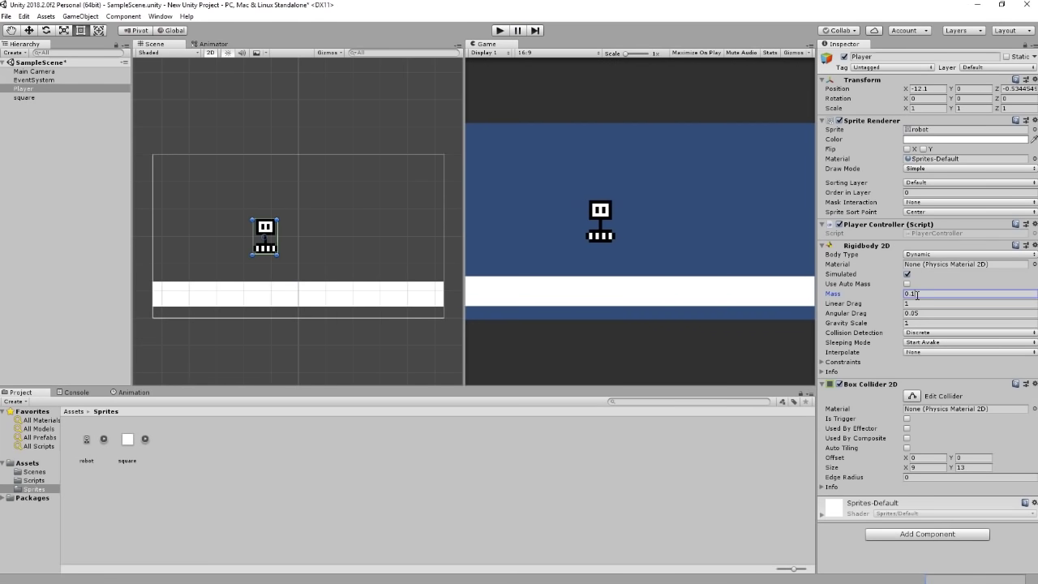
pyautogui.click(499, 31)
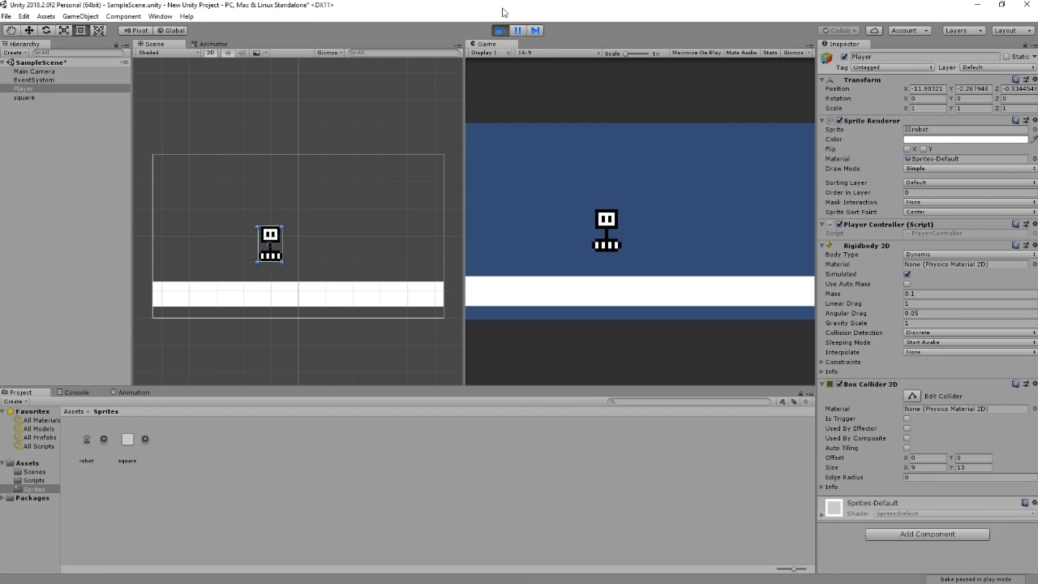
pyautogui.press('Left')
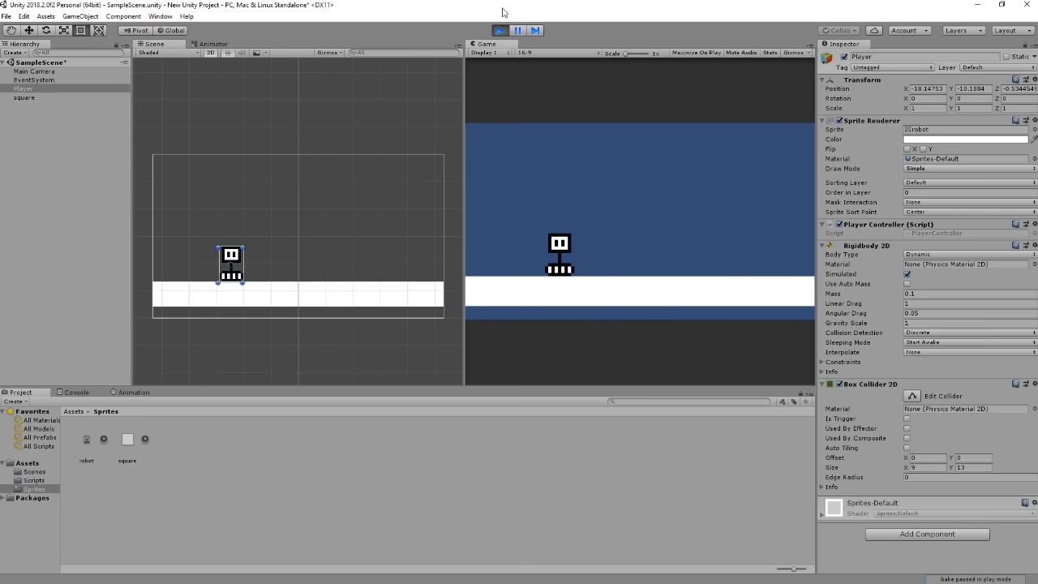
pyautogui.press('Right')
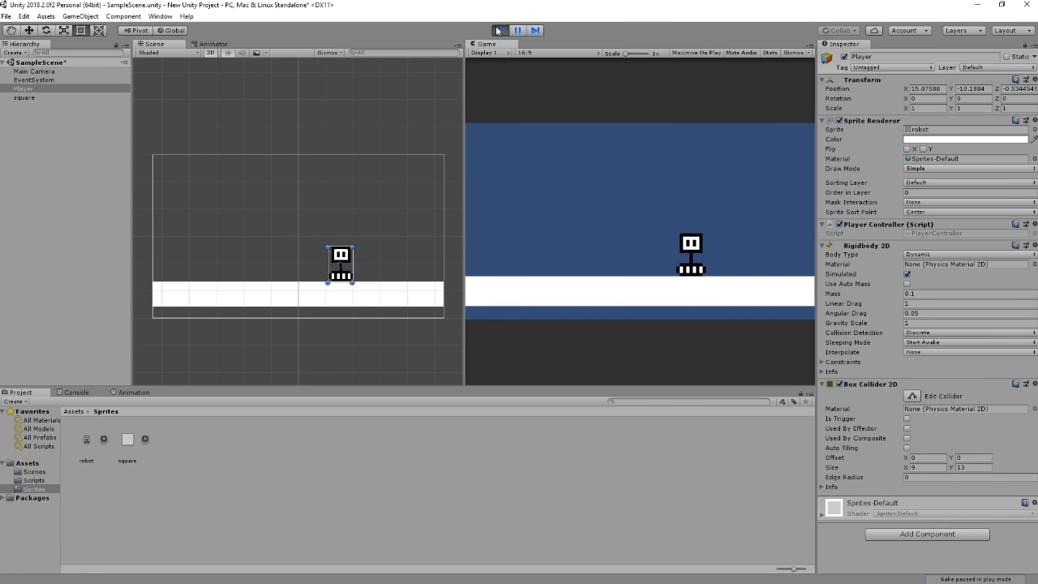
pyautogui.click(500, 30)
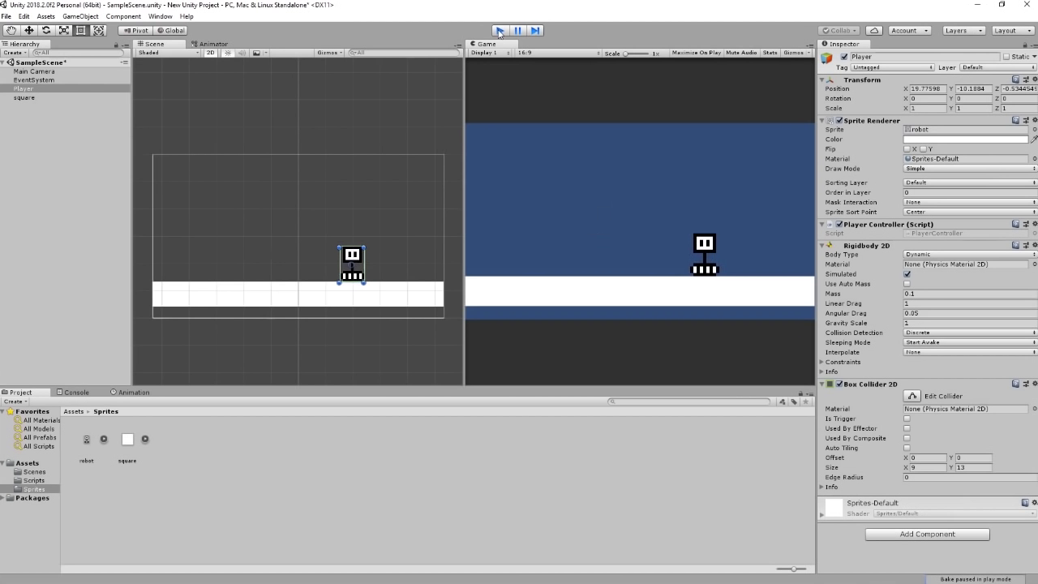
pyautogui.click(911, 293)
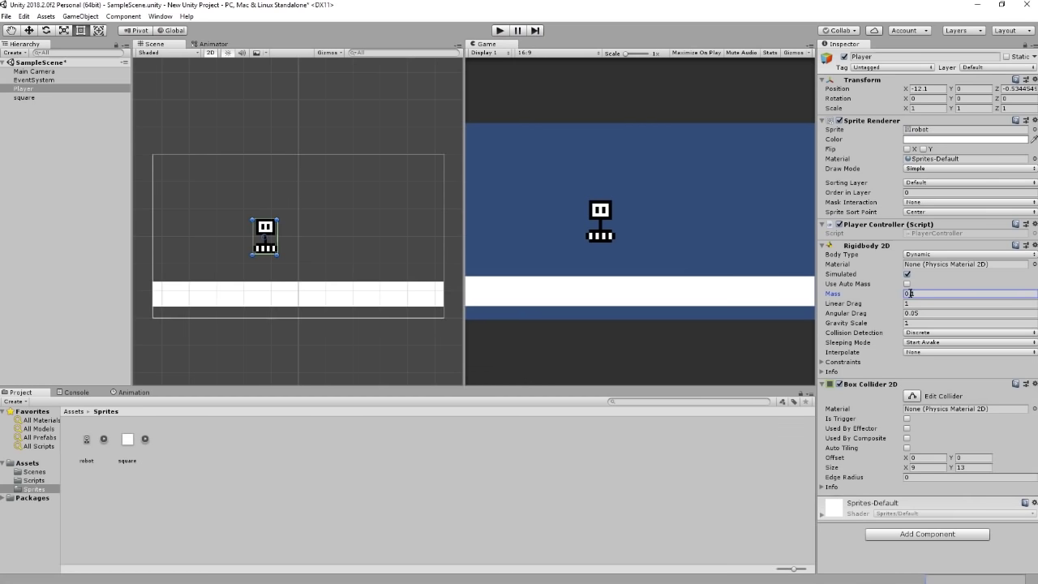
# - Set Mass to 0.01 and Linear Drag to 10, then play-test arrow-key movement
pyautogui.click(919, 304)
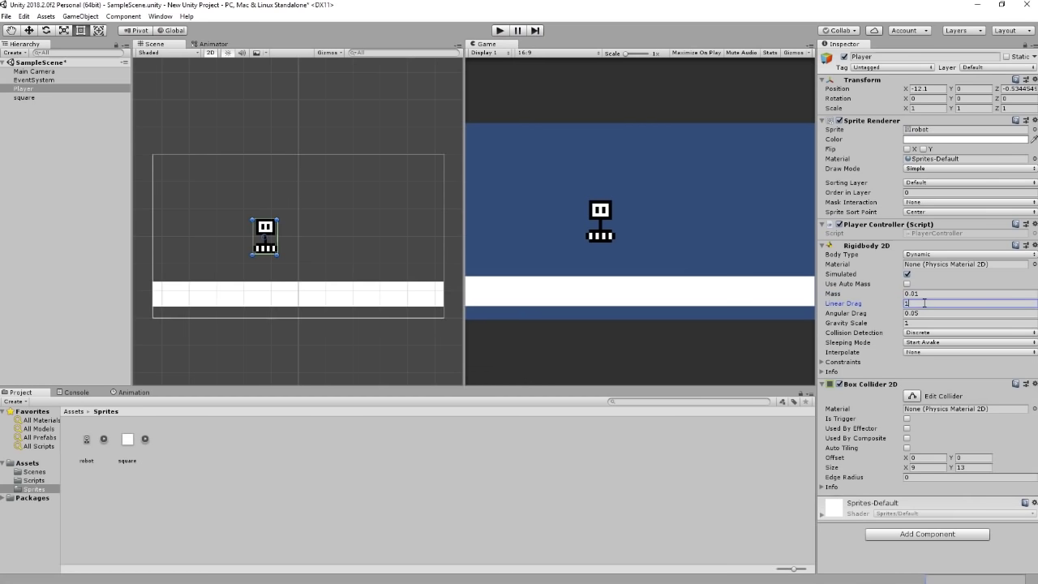
pyautogui.write('0')
pyautogui.click(501, 31)
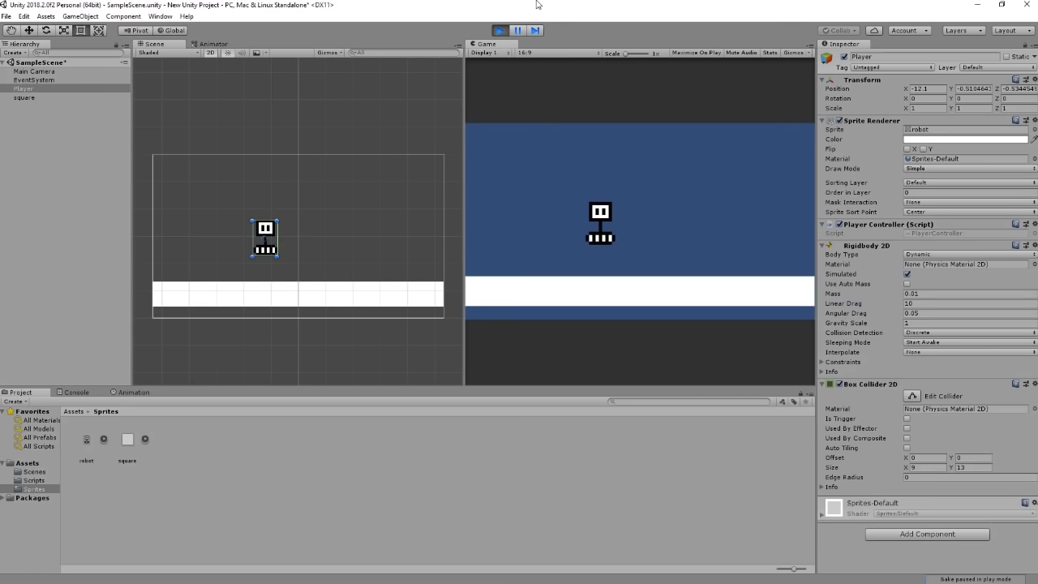
pyautogui.press('Right')
pyautogui.press('Left')
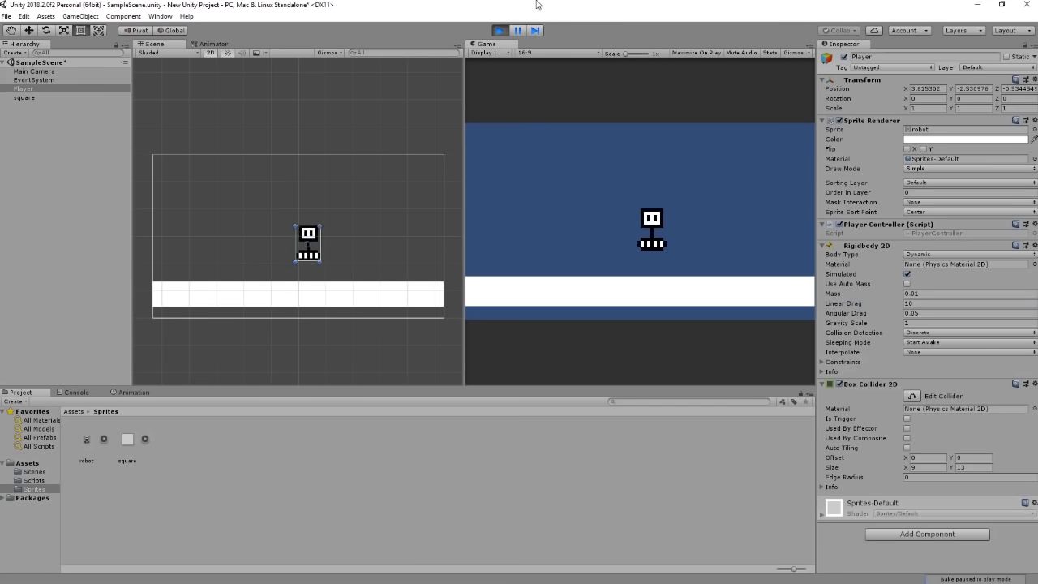
pyautogui.press('Right')
pyautogui.press('Left')
pyautogui.press('Right')
pyautogui.press('Left')
pyautogui.press('Right')
pyautogui.press('Right')
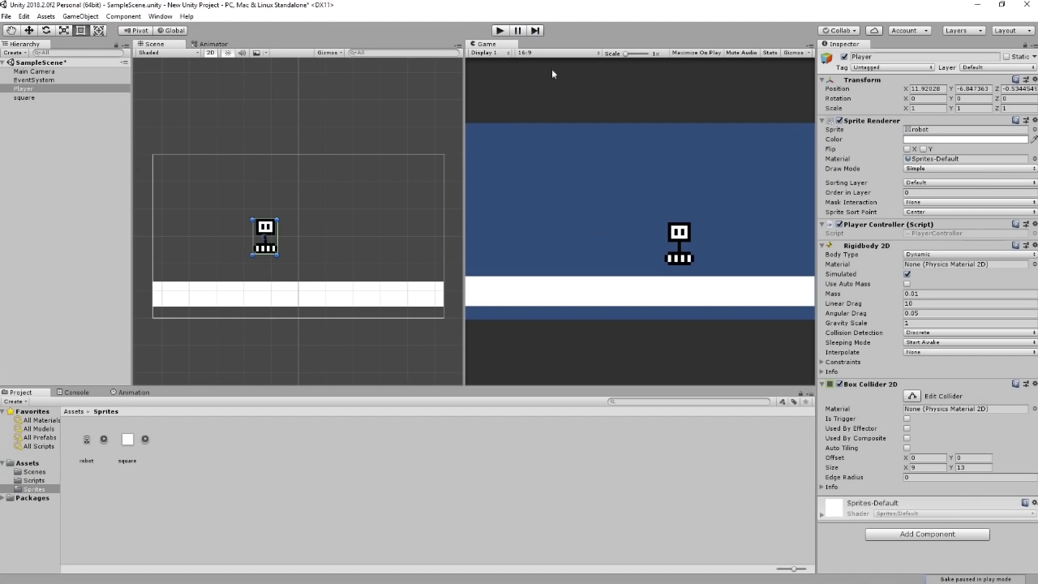
pyautogui.hotkey('ctrl', 'p')
# - Set Gravity Scale to 100, play-test the robot's movement, and re-enter the scale value
pyautogui.click(914, 322)
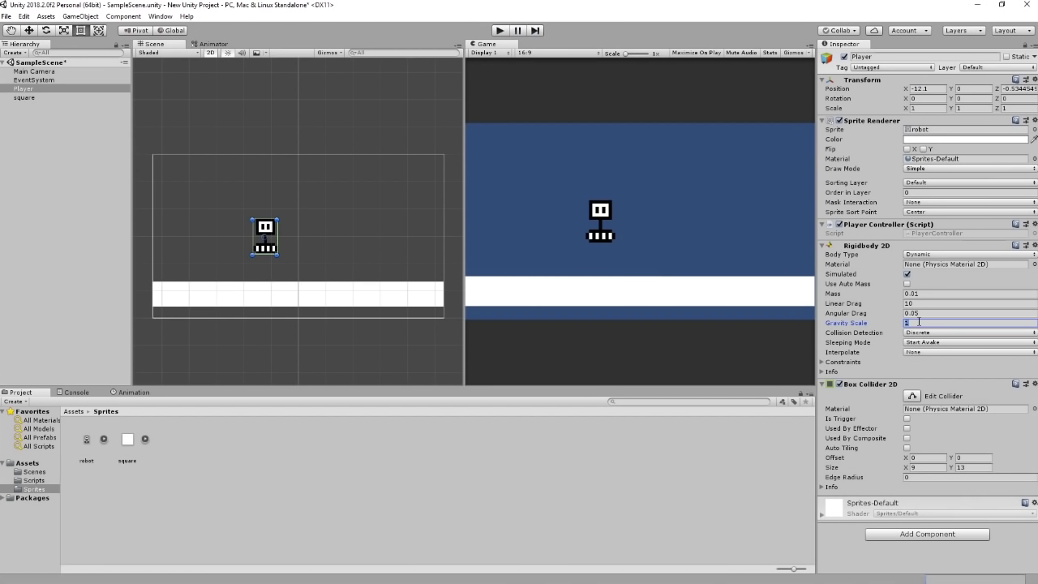
pyautogui.write('00')
pyautogui.click(500, 30)
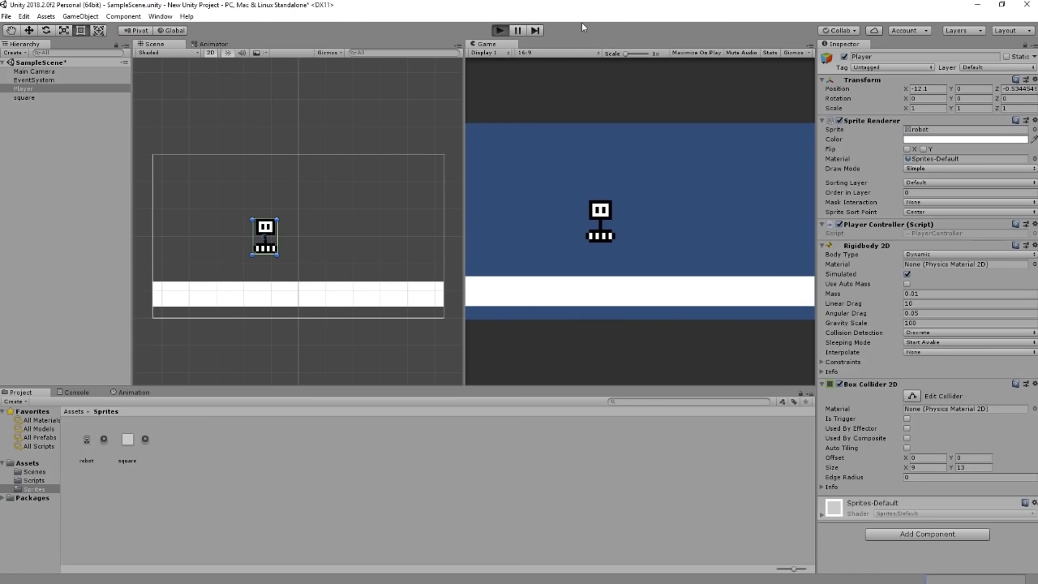
pyautogui.press('Right')
pyautogui.press('Left')
pyautogui.hotkey('ctrl', 'shift', 'p')
pyautogui.press('Right')
pyautogui.press('Left')
pyautogui.press('Right')
pyautogui.press('Left')
pyautogui.press('Left')
pyautogui.press('Right')
pyautogui.press('Right')
pyautogui.press('Left')
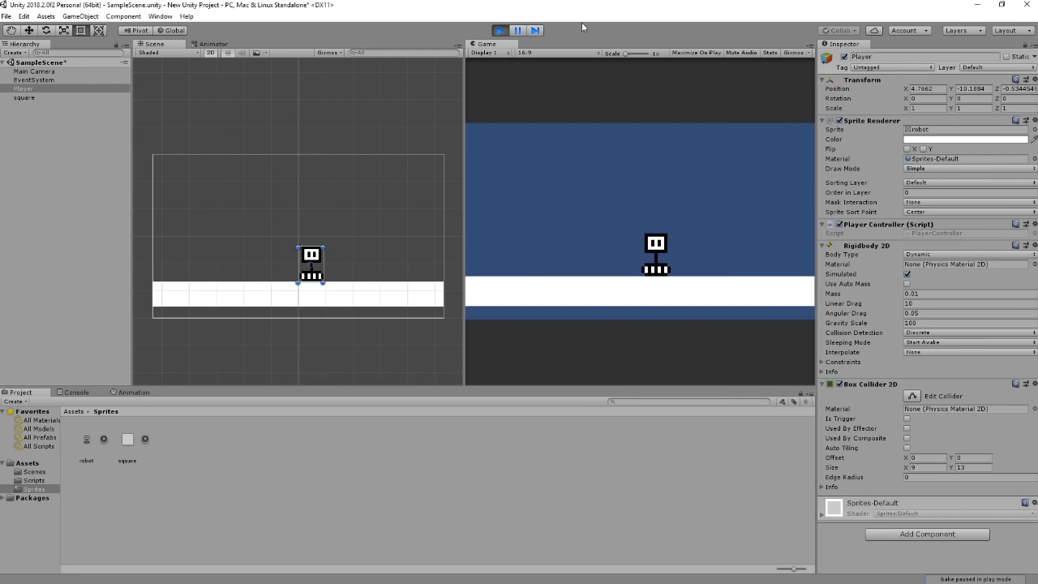
pyautogui.click(500, 30)
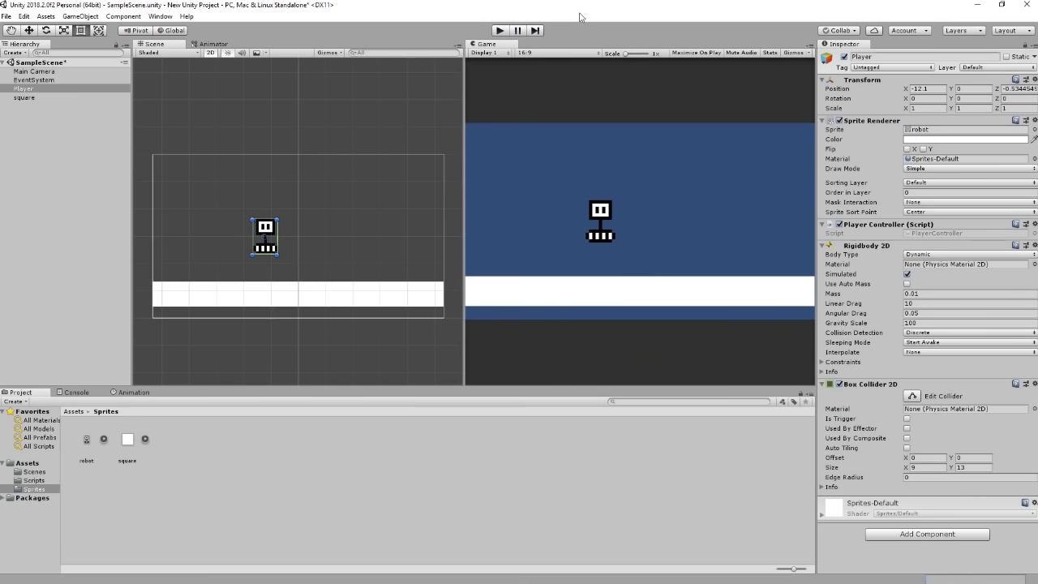
pyautogui.press('BackSpace')
pyautogui.write('0')
# - Change the Physics 2D global Gravity Y to -981 in Project Settings
pyautogui.click(28, 15)
pyautogui.moveTo(69, 283)
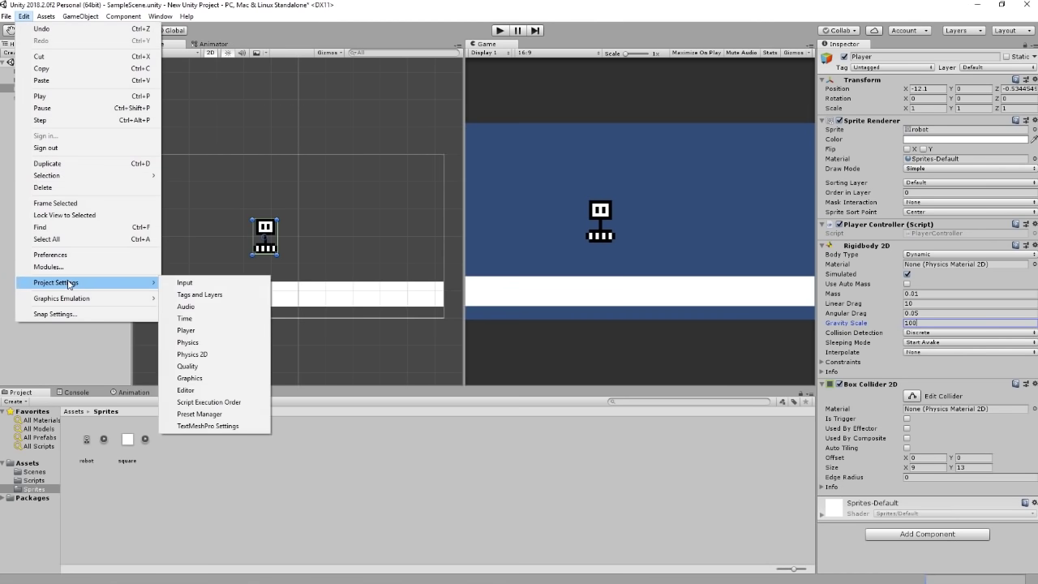
pyautogui.click(216, 362)
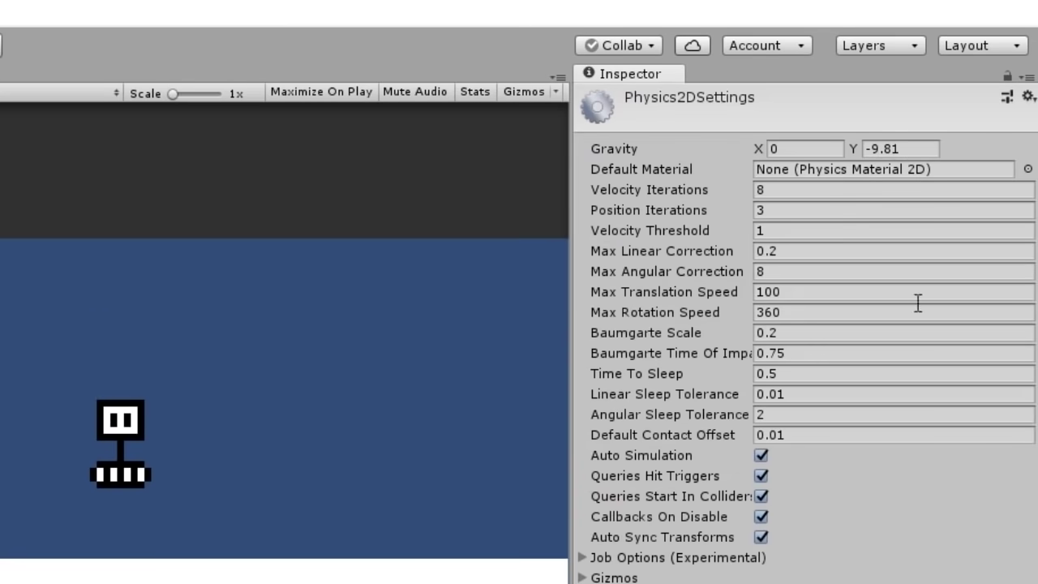
pyautogui.click(887, 149)
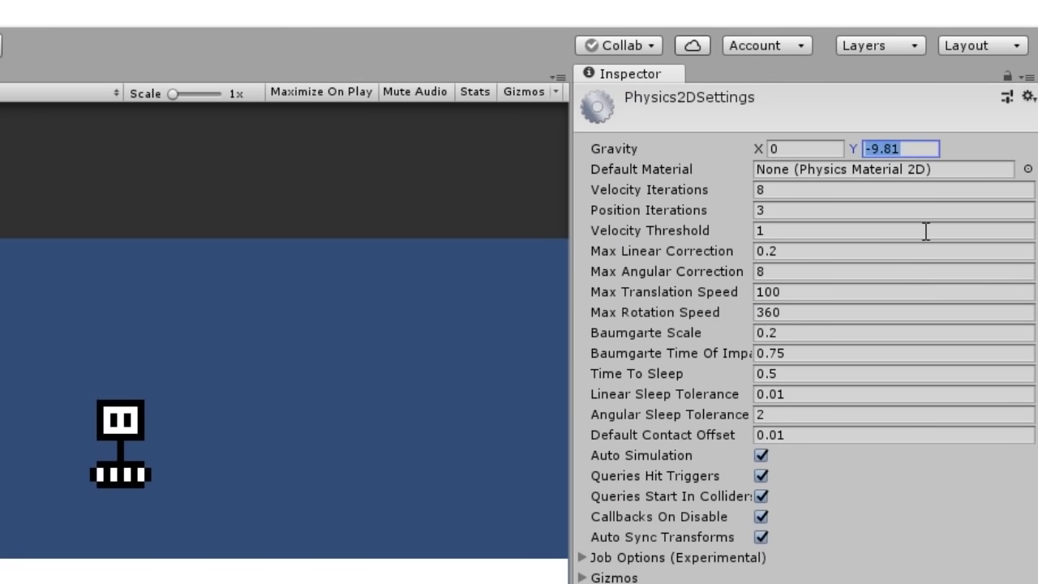
pyautogui.click(886, 148)
pyautogui.press('BackSpace')
pyautogui.click(845, 542)
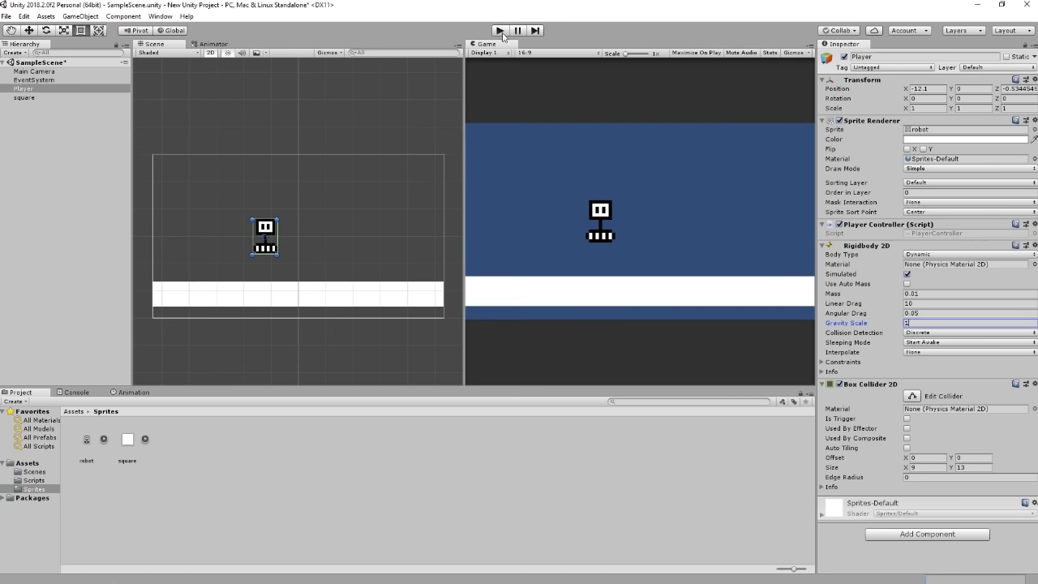
# - Play-test, set Gravity Scale to 100, and watch the robot fall through the platform
pyautogui.click(499, 31)
pyautogui.press('Right')
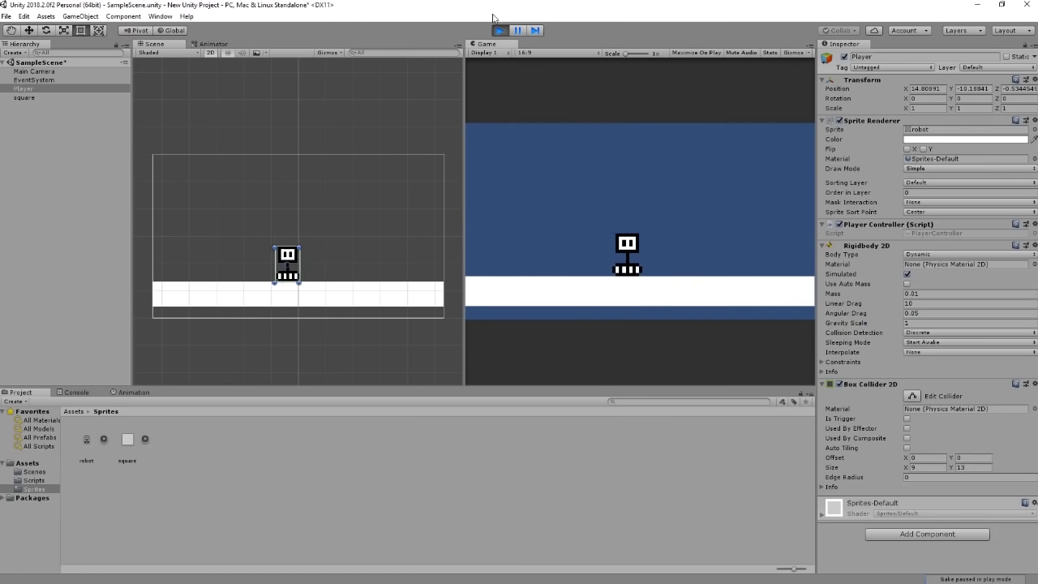
pyautogui.press('Left')
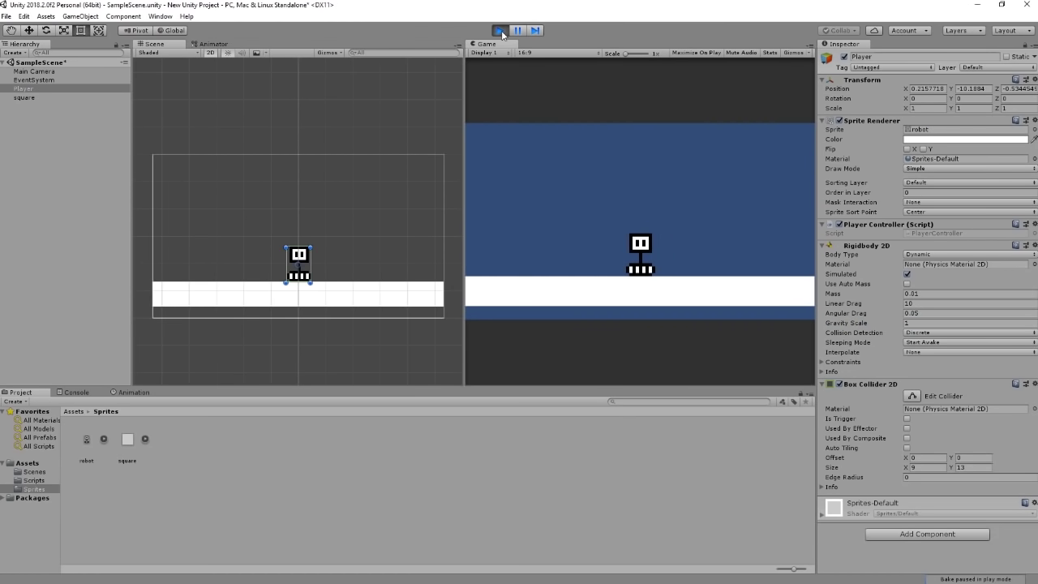
pyautogui.click(500, 31)
pyautogui.click(920, 323)
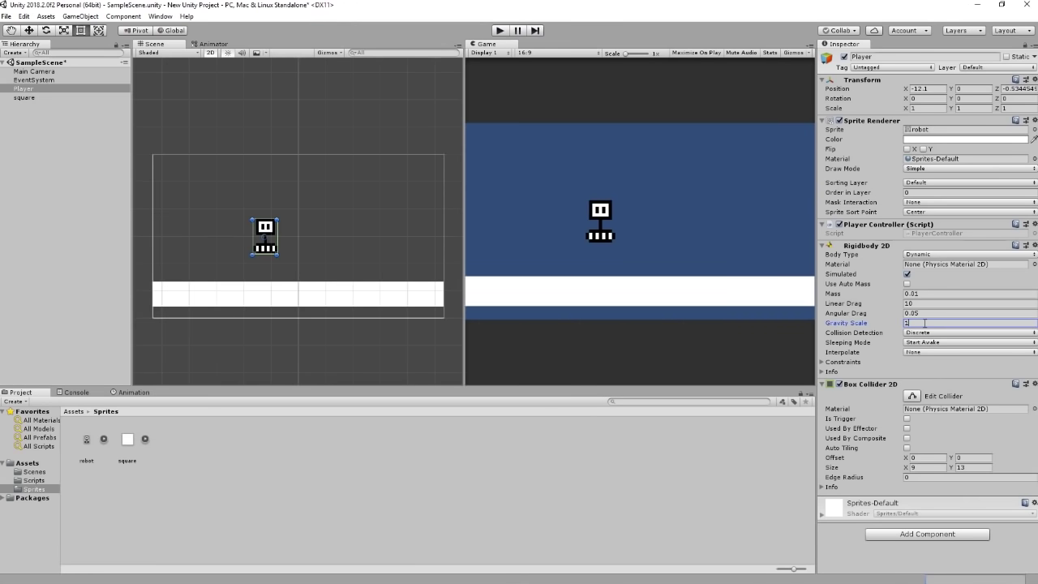
pyautogui.write('00')
pyautogui.click(500, 33)
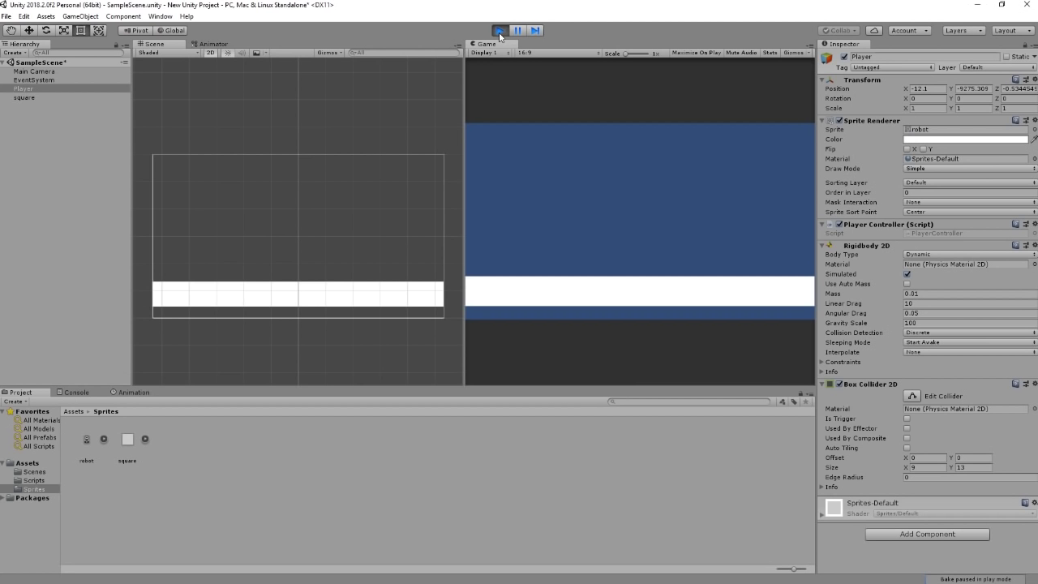
pyautogui.click(501, 30)
# - Move the Player just above the white platform and open the Collision Detection dropdown
pyautogui.press('w')
pyautogui.scroll(2, 327, 208)
pyautogui.moveTo(278, 227)
pyautogui.mouseDown()
pyautogui.moveTo(283, 144)
pyautogui.moveTo(280, 229)
pyautogui.mouseUp()
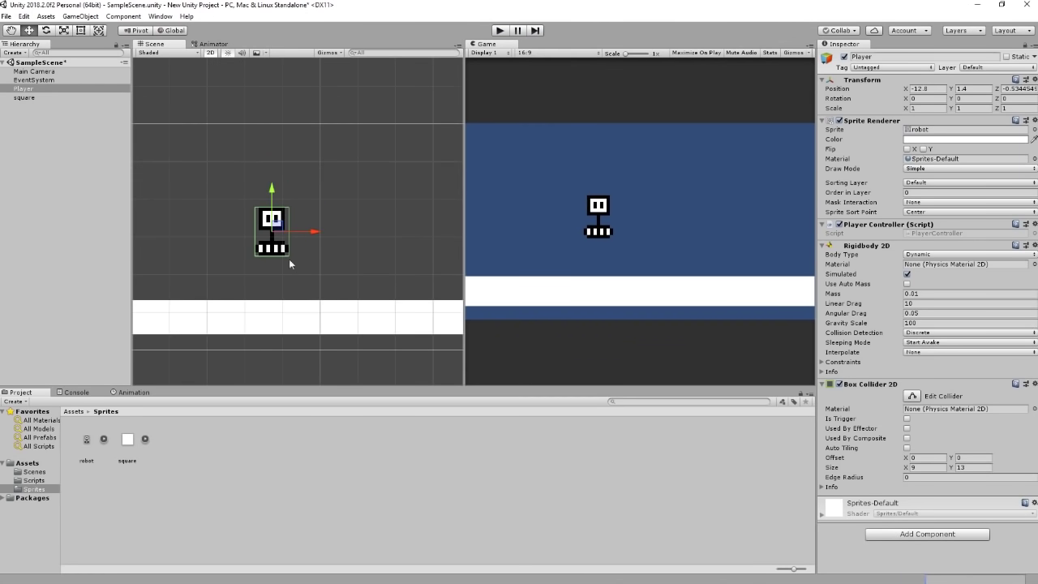
pyautogui.moveTo(276, 235); pyautogui.dragTo(294, 161, button='middle')
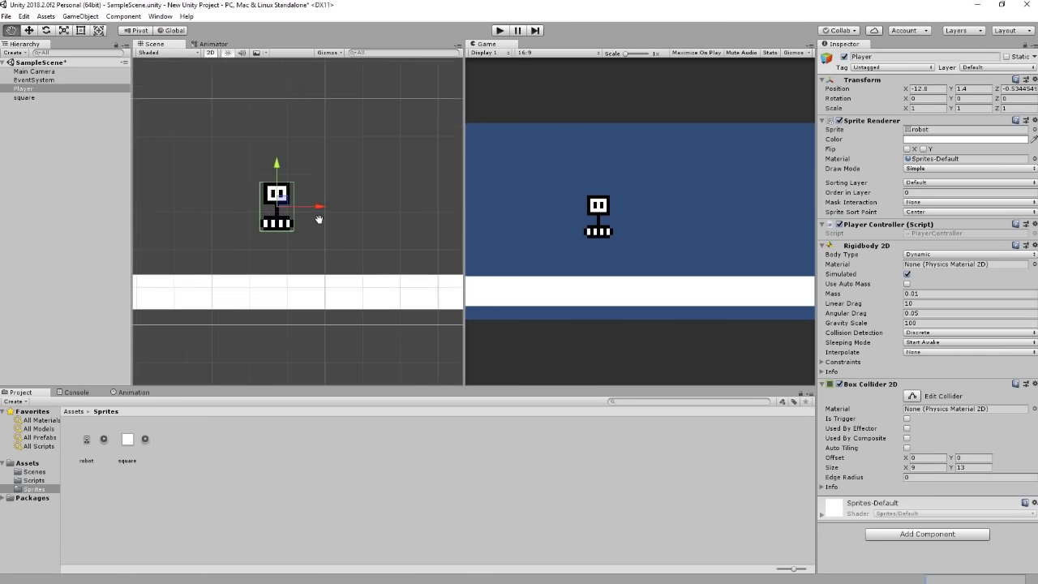
pyautogui.moveTo(294, 152); pyautogui.dragTo(302, 295)
pyautogui.scroll(-1, 318, 276)
pyautogui.scroll(-1, 317, 272)
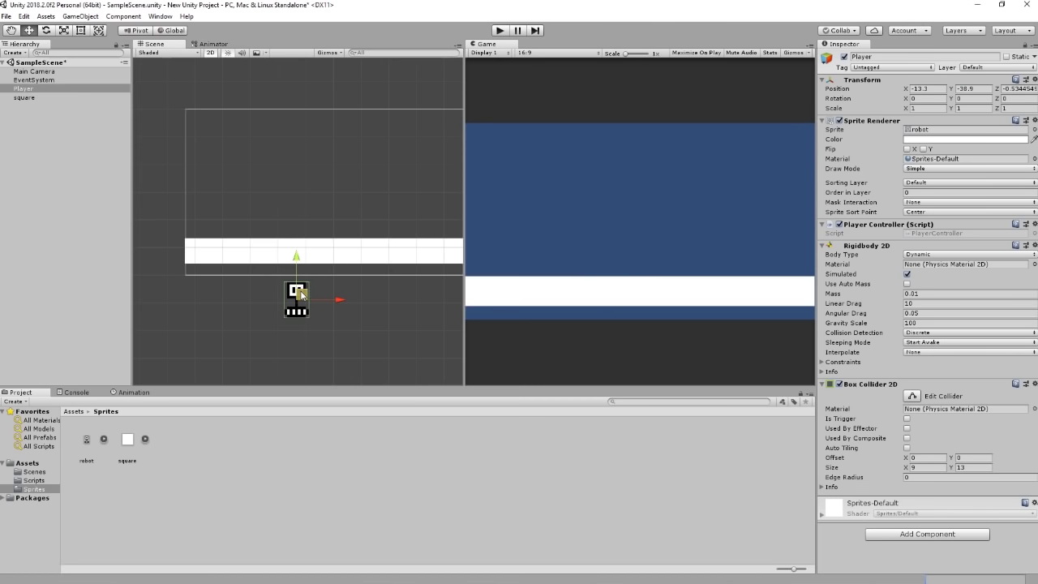
pyautogui.moveTo(304, 291); pyautogui.dragTo(300, 176)
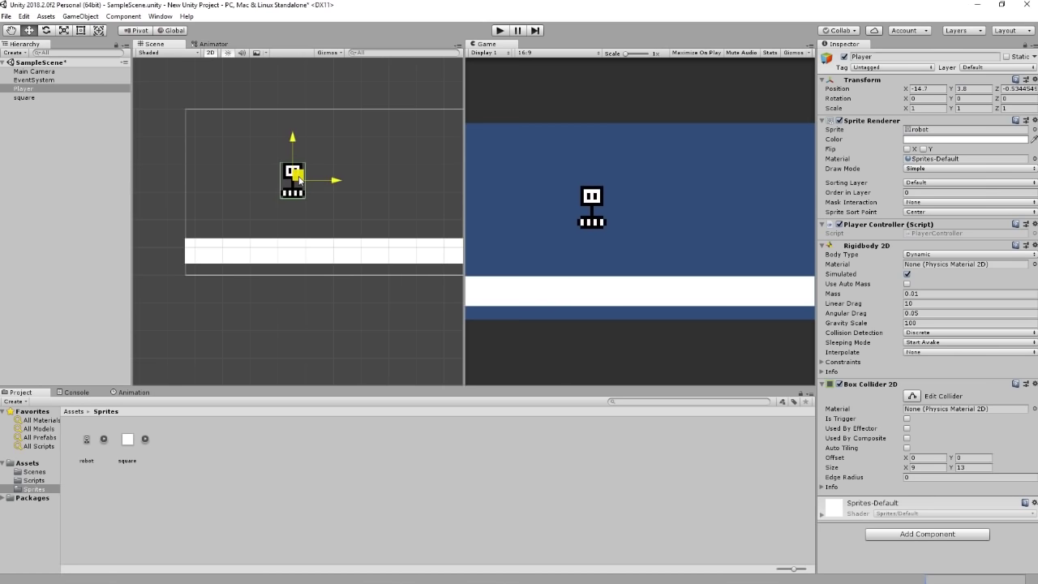
pyautogui.moveTo(350, 215); pyautogui.dragTo(317, 228, button='middle')
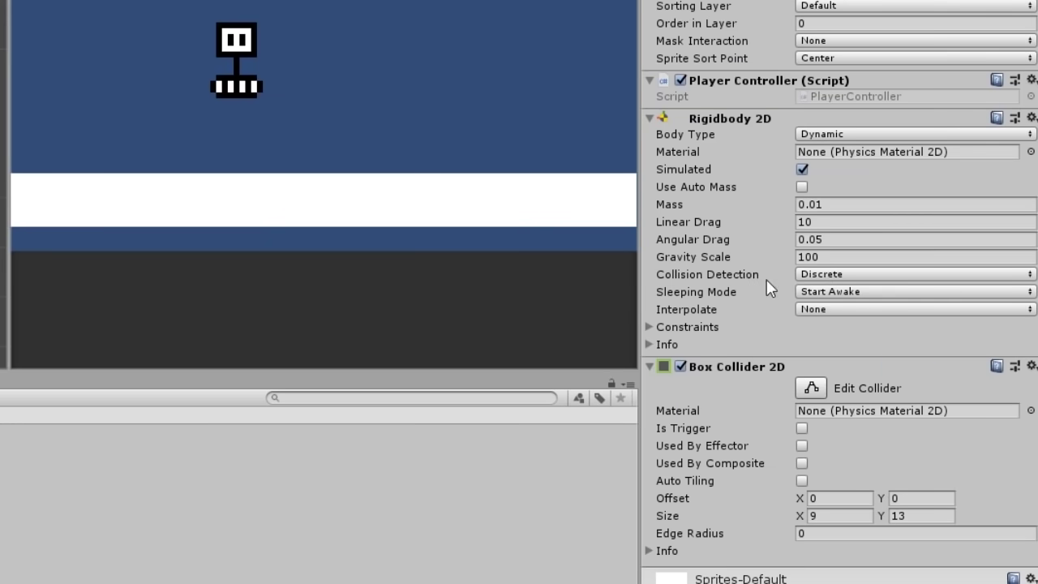
pyautogui.click(825, 277)
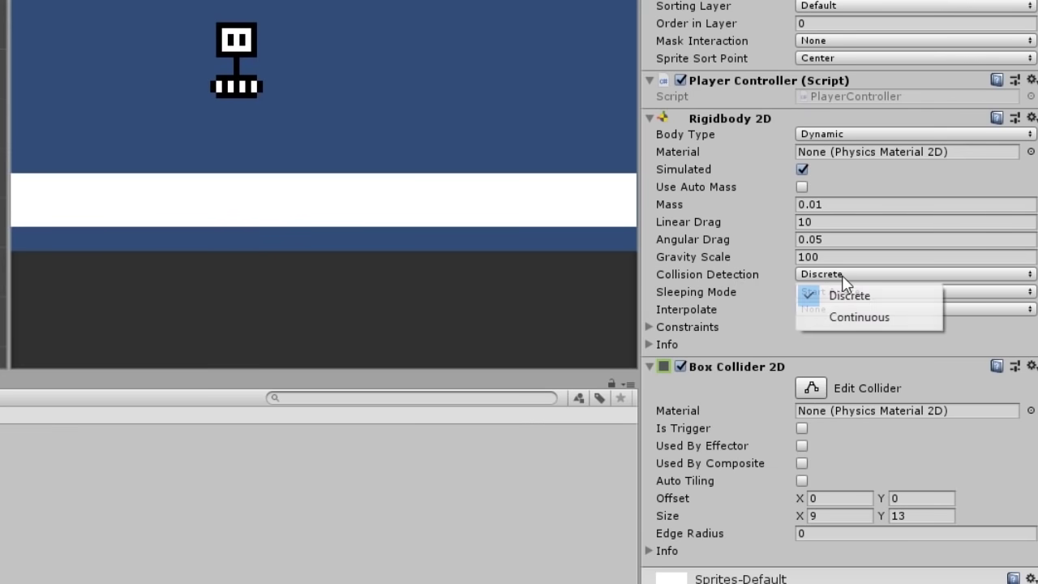
# - Switch Collision Detection to Continuous and play-test the robot landing on the ground
pyautogui.click(855, 320)
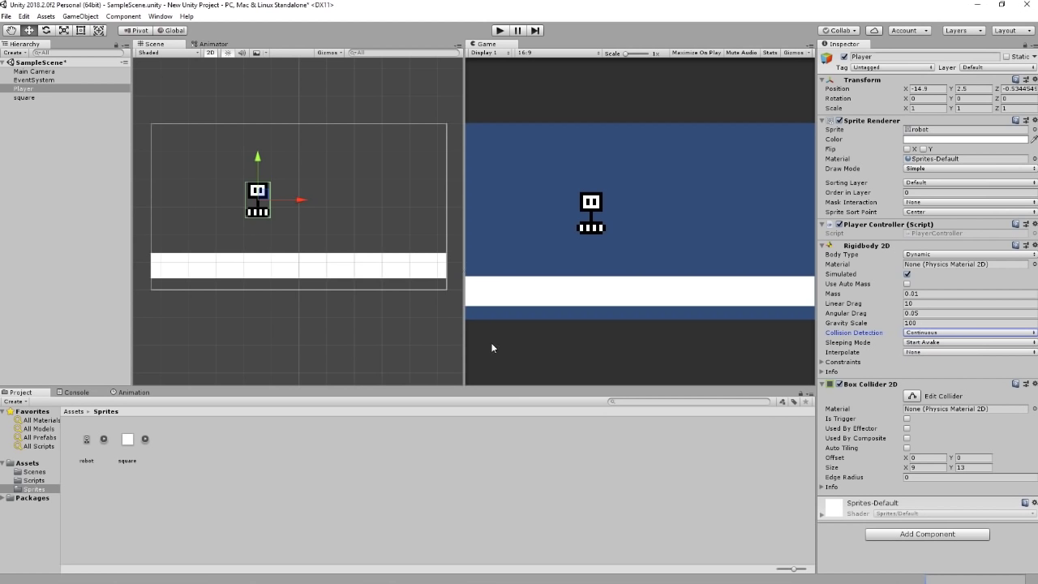
pyautogui.click(499, 30)
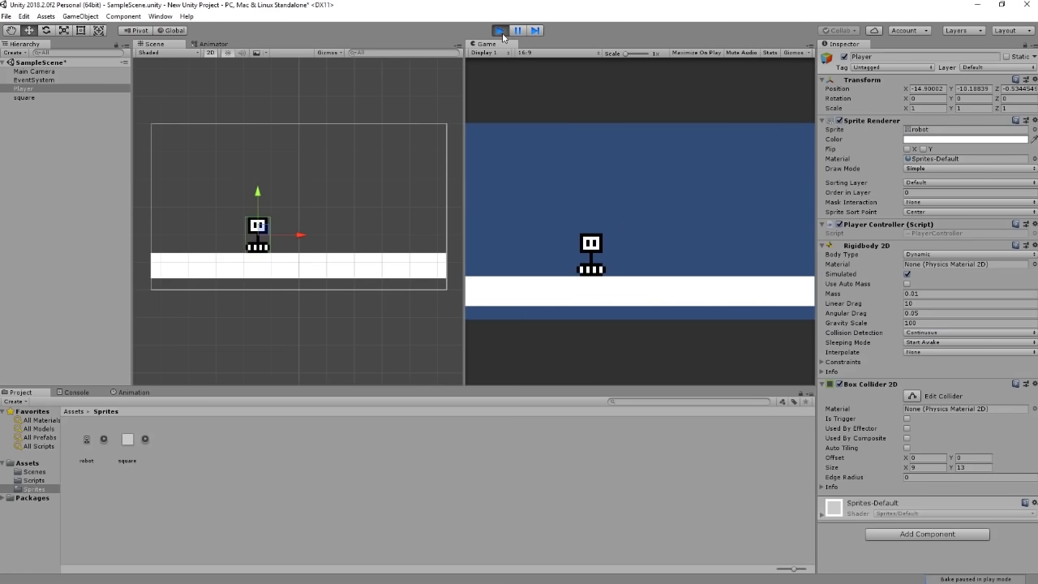
pyautogui.click(502, 33)
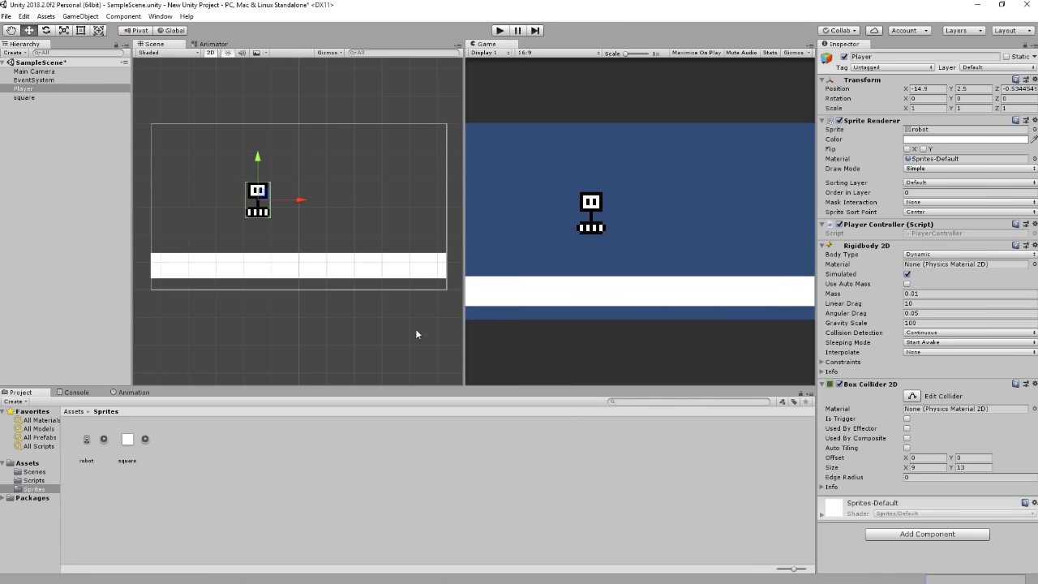
pyautogui.scroll(2, 424, 334)
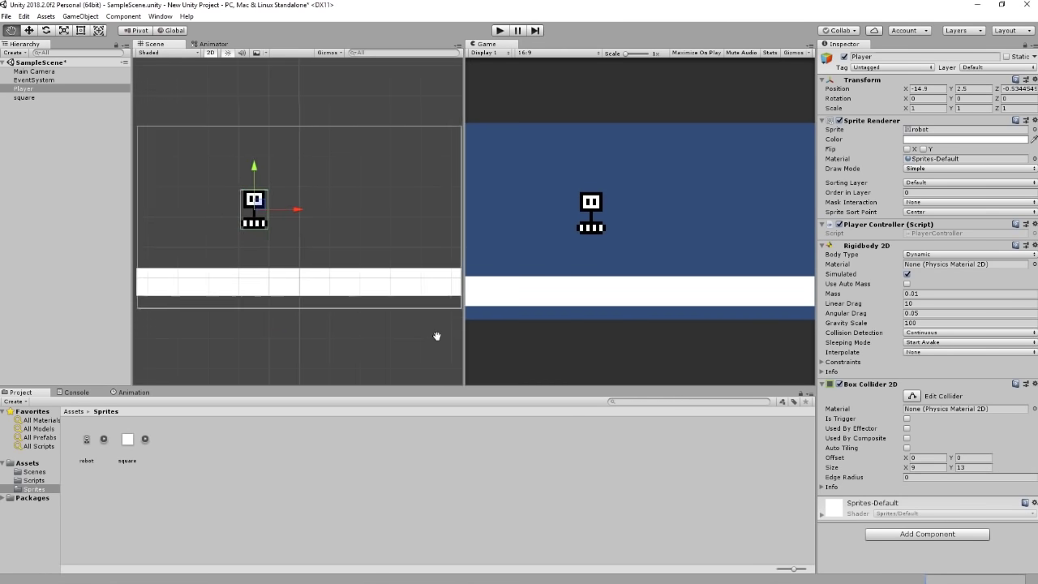
pyautogui.scroll(-1, 428, 334)
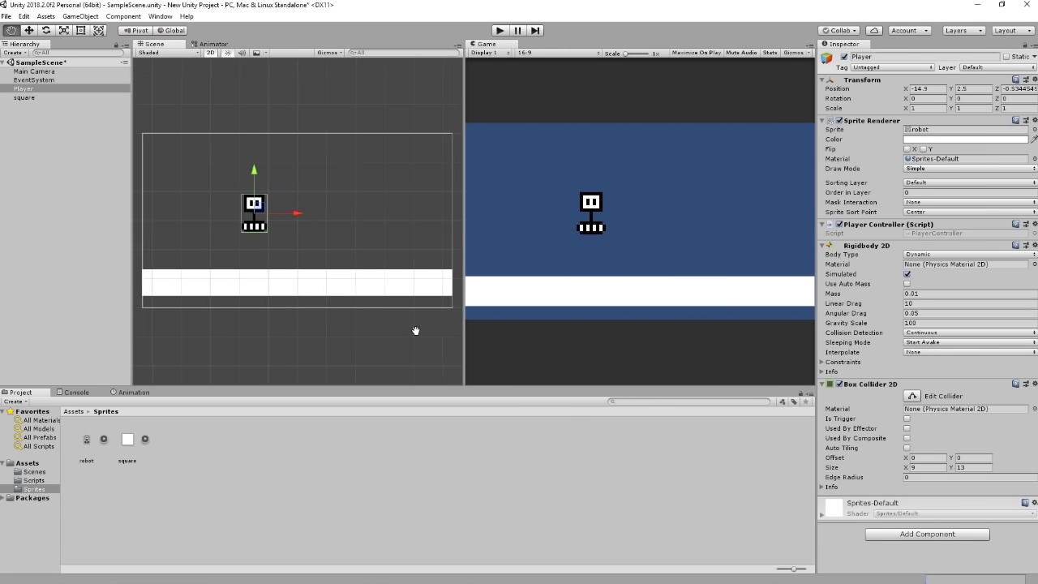
pyautogui.click(543, 575)
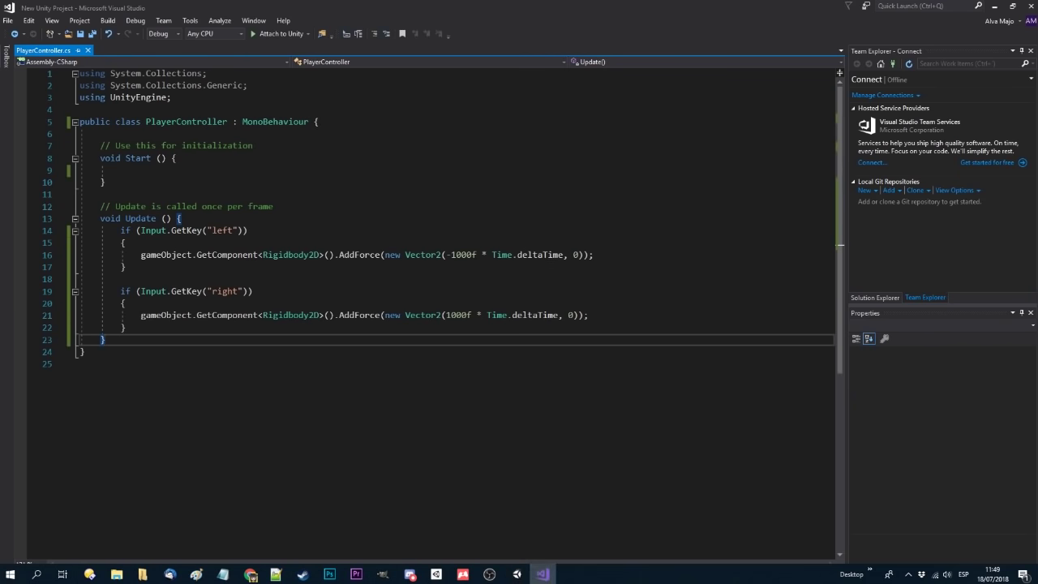
# - Add an if (Input.GetKeyDown("up")) block in Update
pyautogui.press('Return')
pyautogui.press('Return')
pyautogui.write('if(')
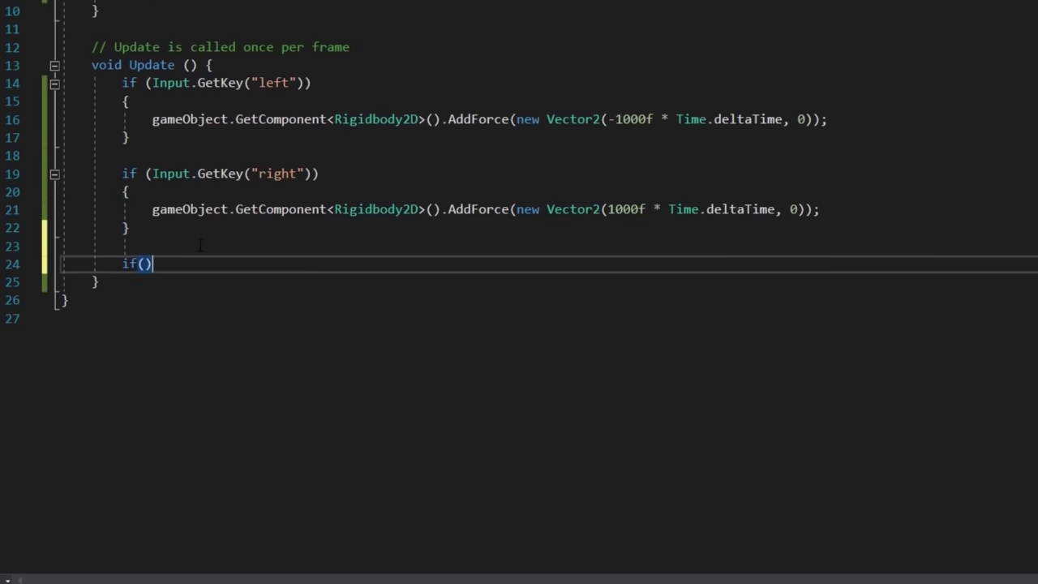
pyautogui.write('Input.getk')
pyautogui.press('Down')
pyautogui.press('Tab')
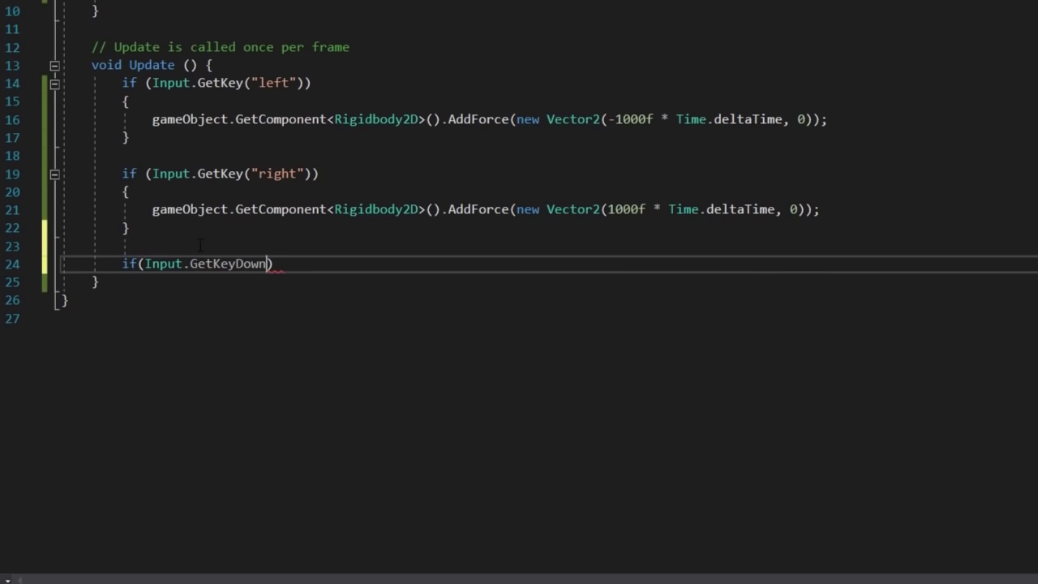
pyautogui.write('("up')
pyautogui.press('Right')
pyautogui.press('Right')
pyautogui.press('Right')
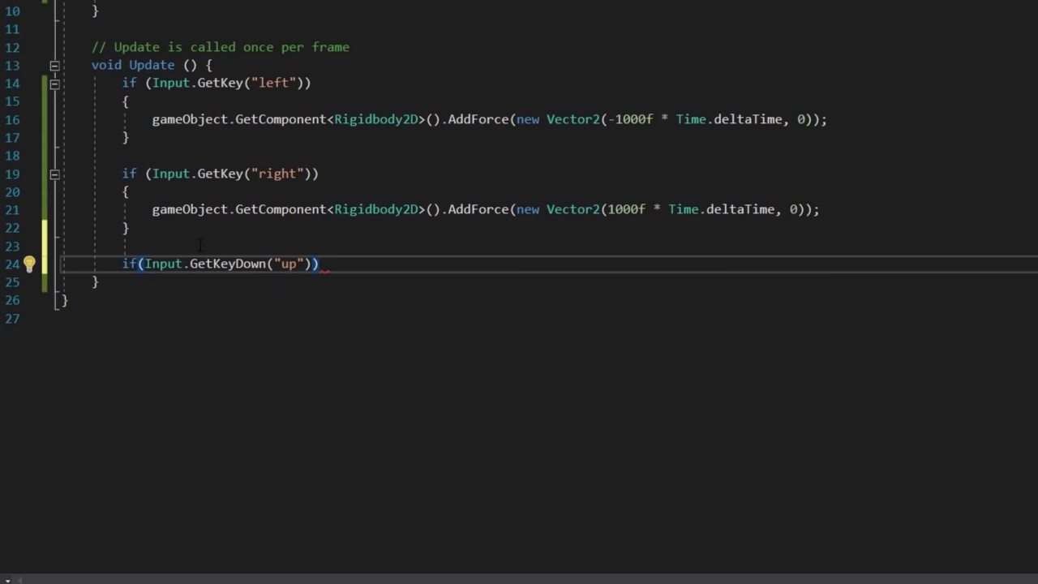
pyautogui.press('Return')
pyautogui.write('{')
pyautogui.press('Return')
# - Paste the AddForce call into the up block using new Vector2(0, 100f)
pyautogui.moveTo(152, 209); pyautogui.dragTo(510, 210)
pyautogui.hotkey('ctrl', 'c')
pyautogui.click(714, 300)
pyautogui.hotkey('ctrl', 'v')
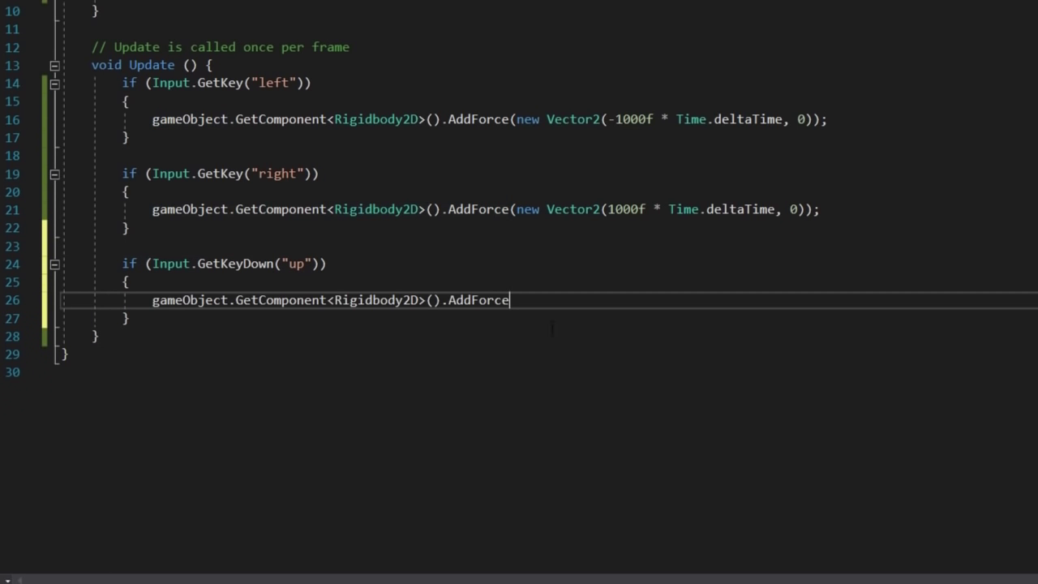
pyautogui.write('(new ')
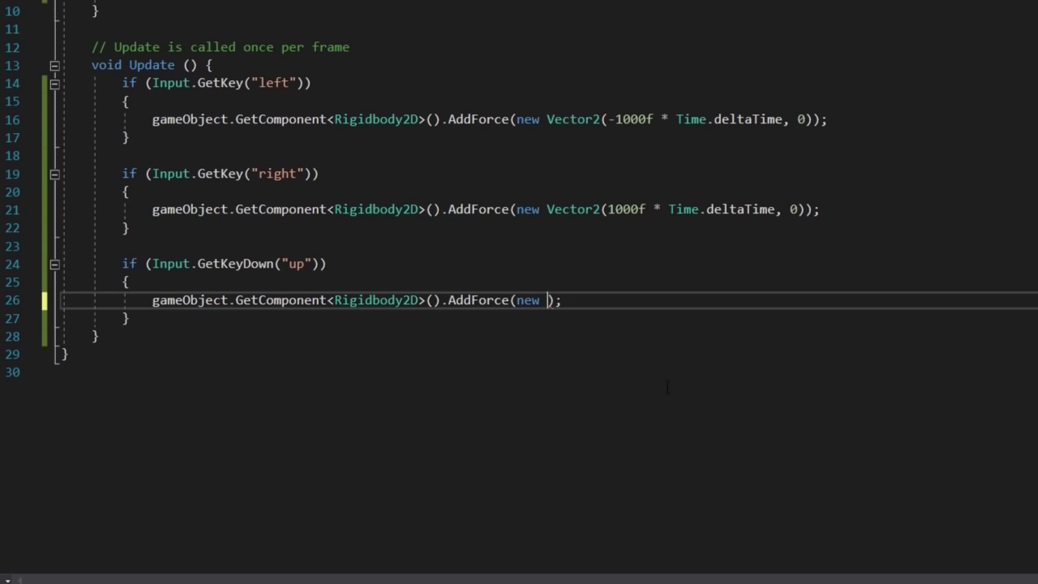
pyautogui.write('vec')
pyautogui.press('Tab')
pyautogui.write('(0, 100f')
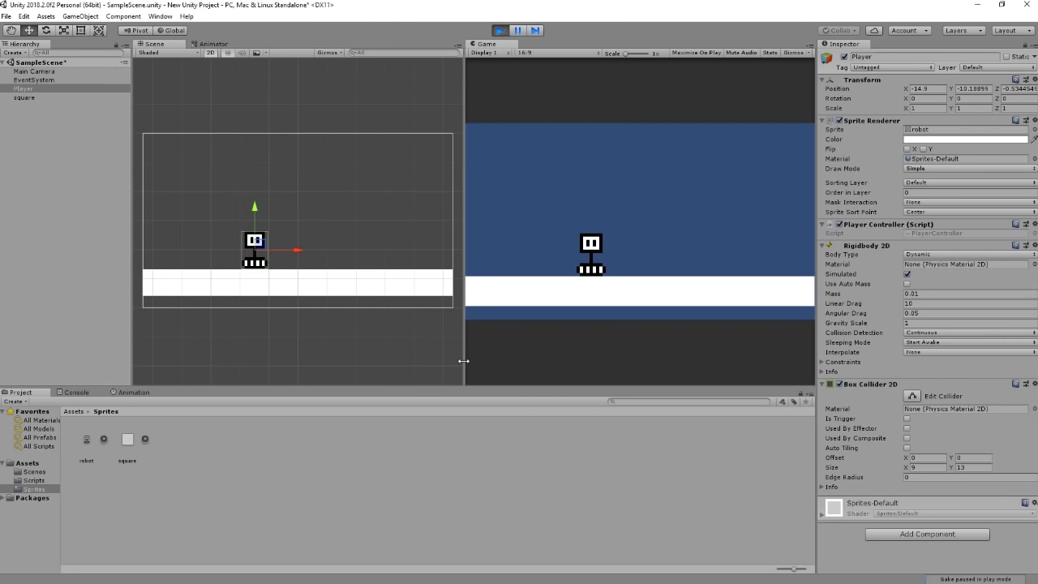
# - Test moving and jumping the robot in the running game
pyautogui.press('Right')
pyautogui.press('space')
pyautogui.press('Left')
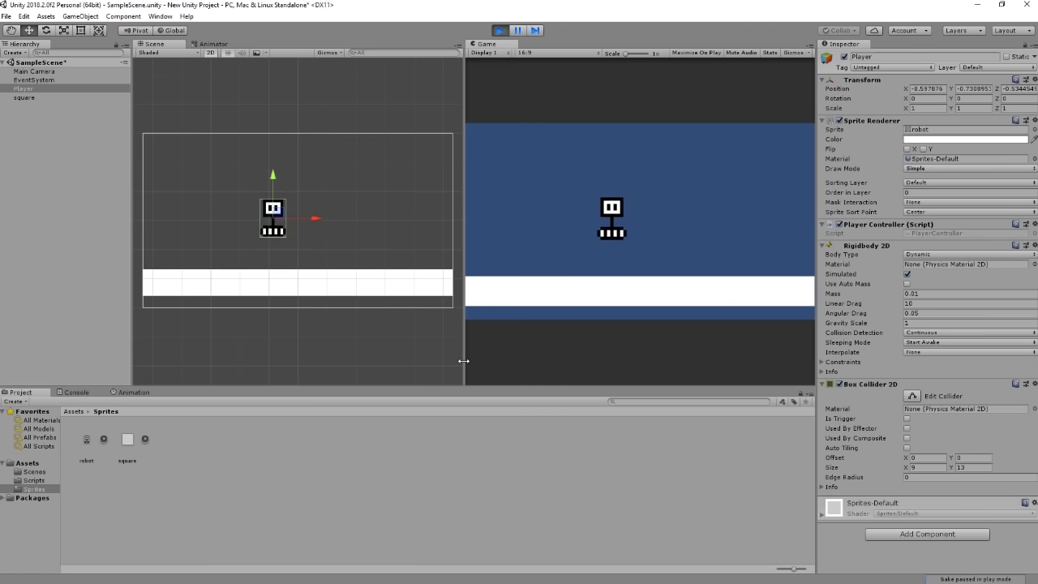
# - Move and jump the robot with the arrow keys and space, then stop play mode
pyautogui.press('Right')
pyautogui.press('space')
pyautogui.press('Left')
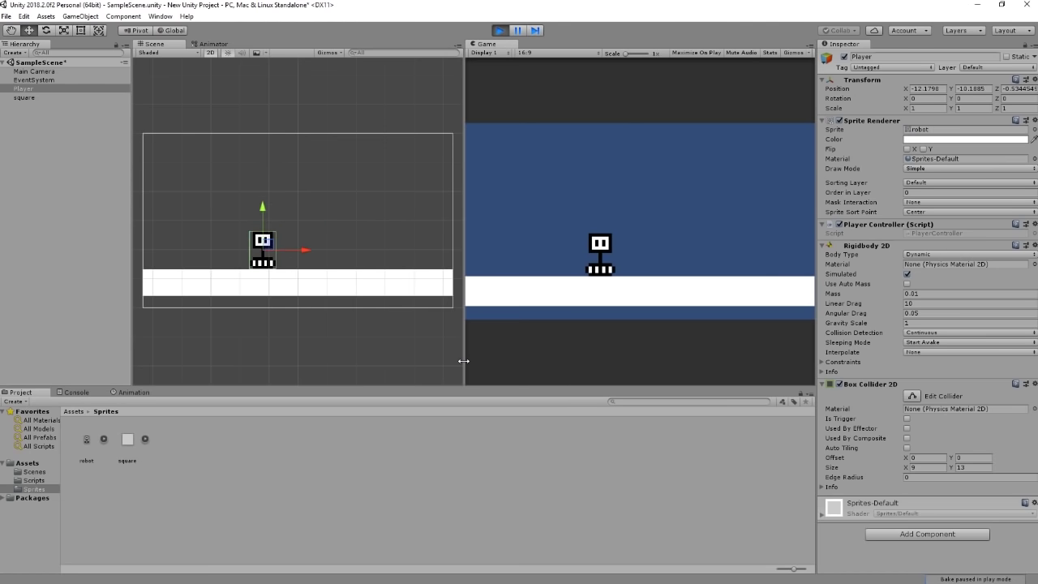
pyautogui.click(498, 33)
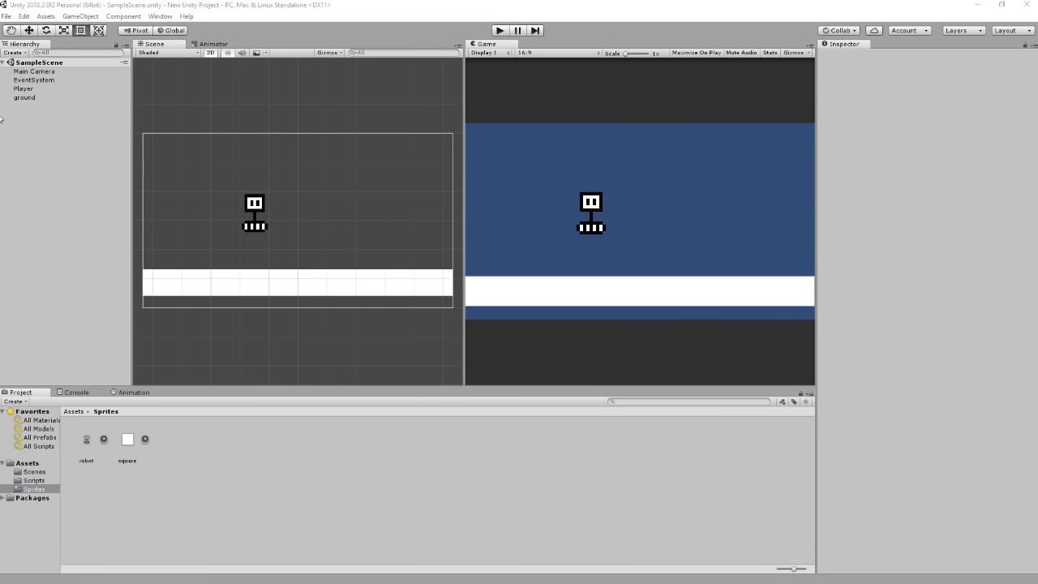
# - Create a new 'ground' tag and assign it to the ground platform object
pyautogui.click(24, 98)
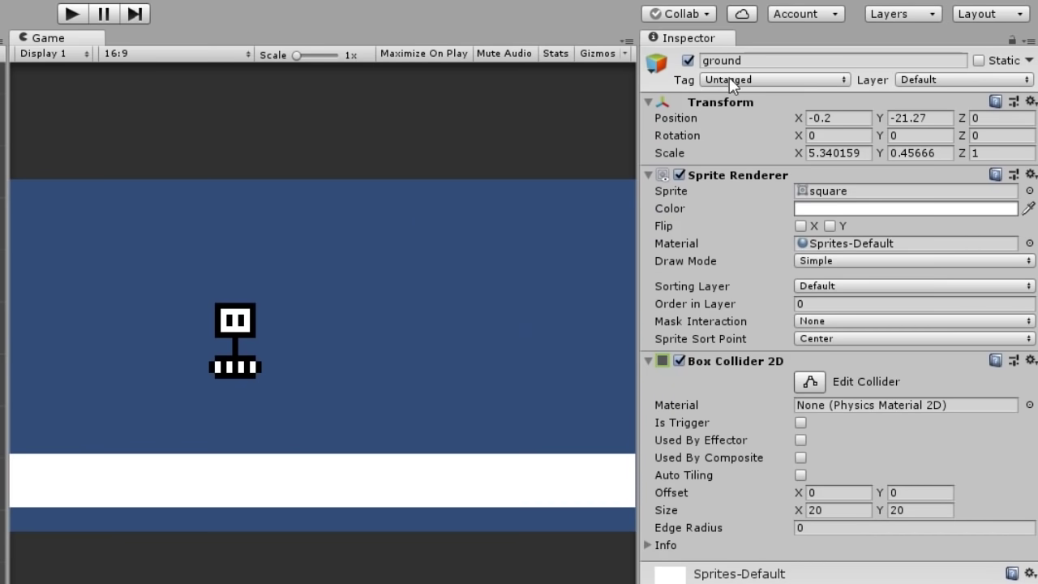
pyautogui.click(732, 81)
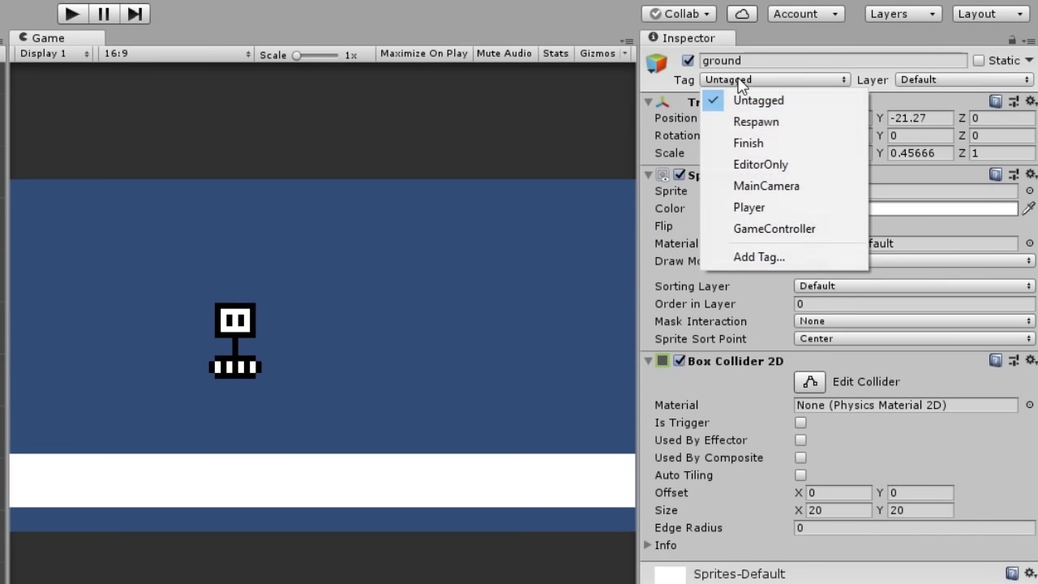
pyautogui.click(808, 257)
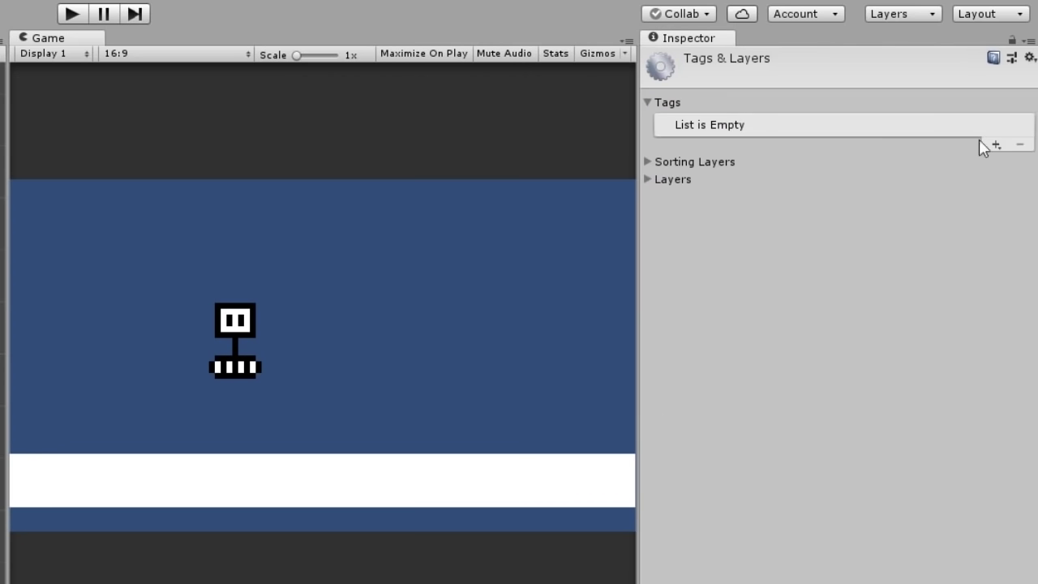
pyautogui.click(997, 145)
pyautogui.write('ground')
pyautogui.click(882, 168)
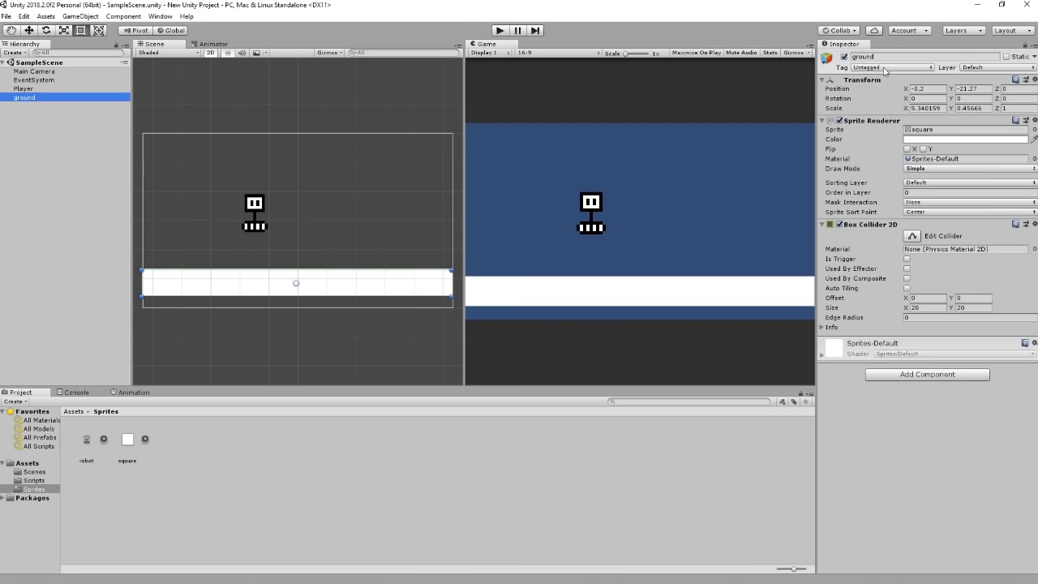
pyautogui.click(884, 68)
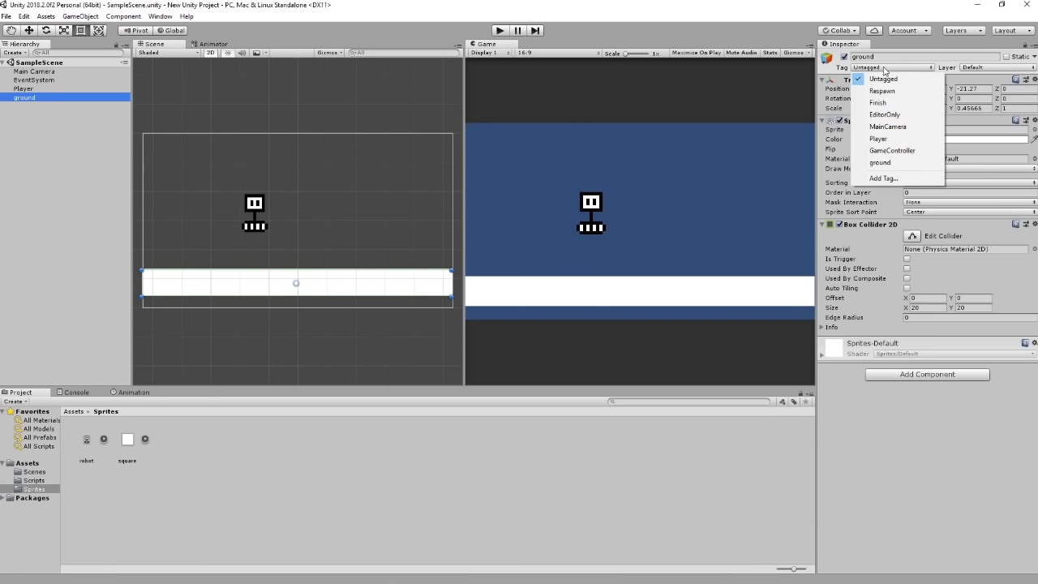
pyautogui.click(898, 165)
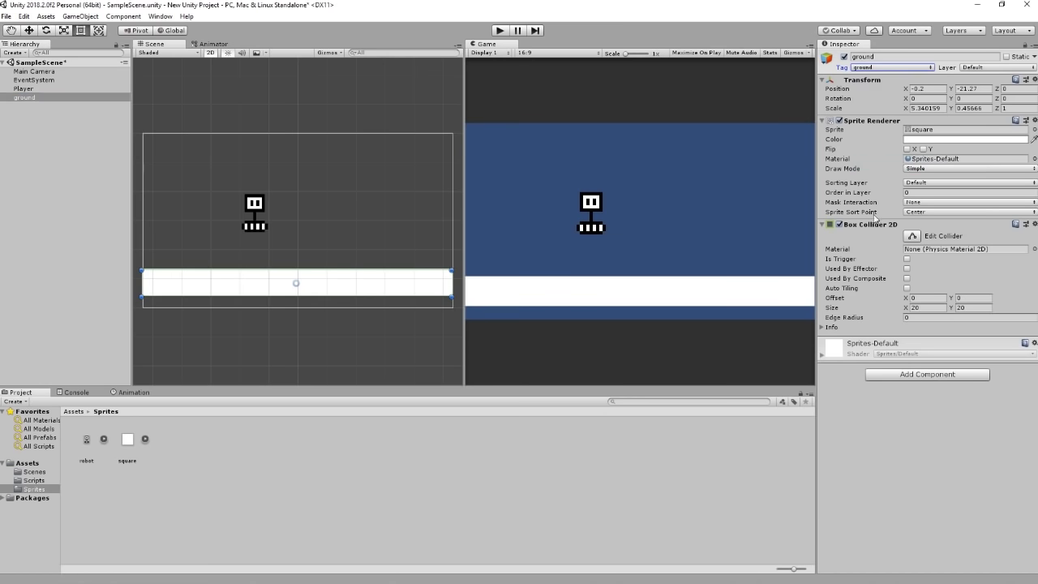
# - Insert an OnCollisionEnter2D method stub into the player script
pyautogui.moveTo(533, 579)
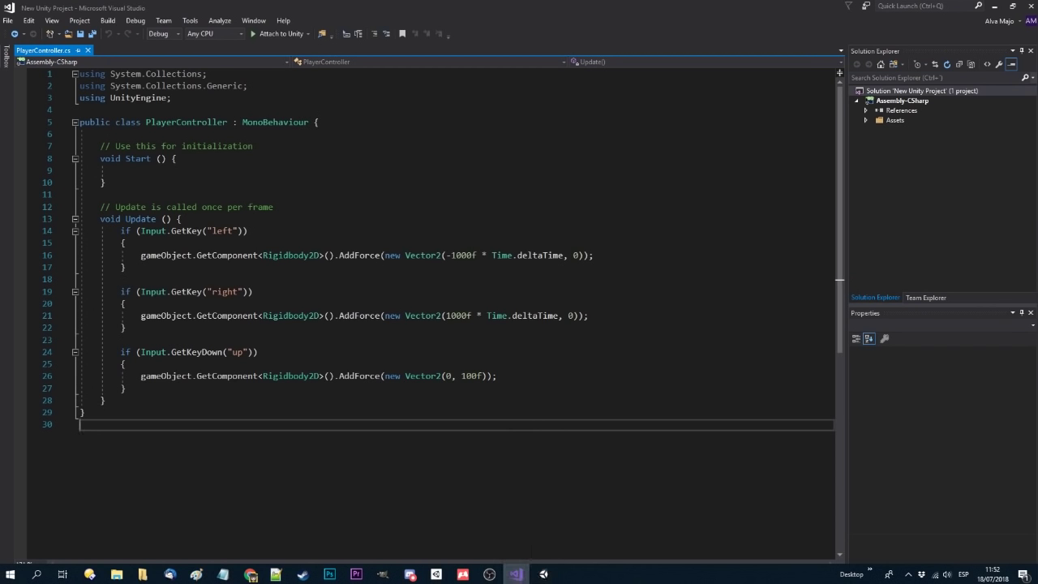
pyautogui.write('oncol')
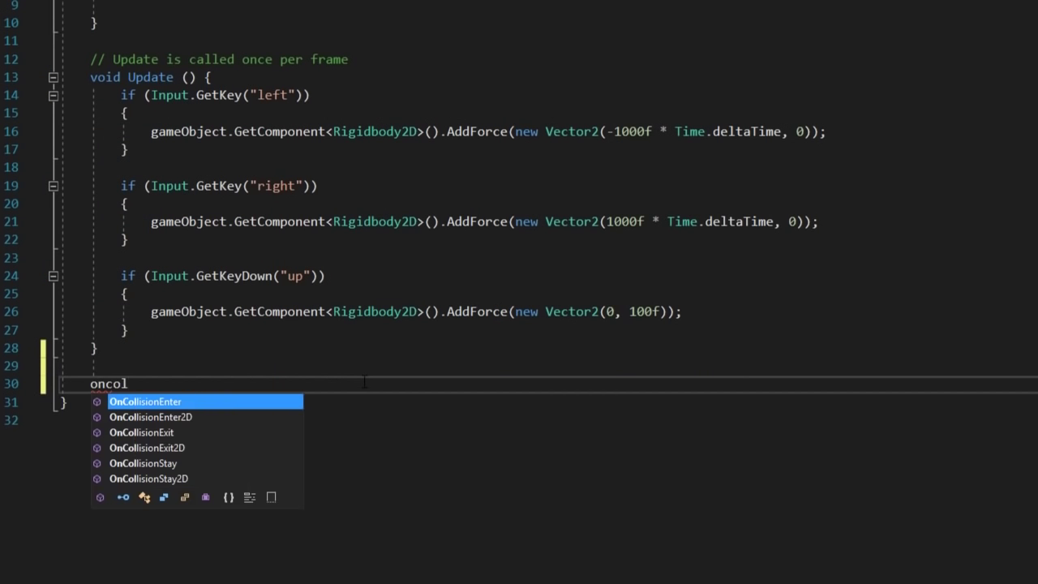
pyautogui.press('Down')
pyautogui.press('Return')
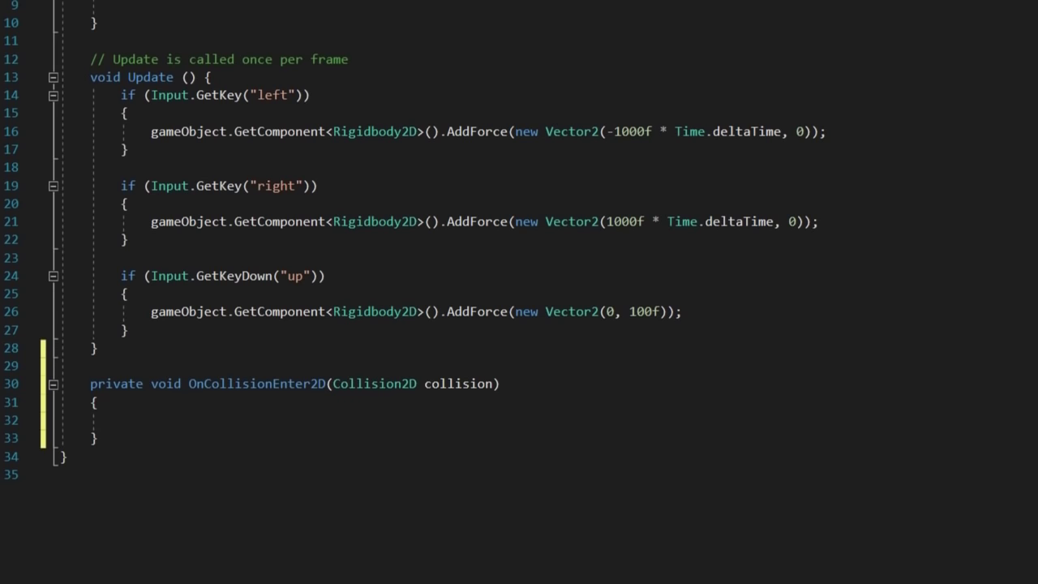
# - Start a bool canJump field at the top of the class
pyautogui.scroll(2, 575, 243)
pyautogui.click(575, 57)
pyautogui.write('bool ca')
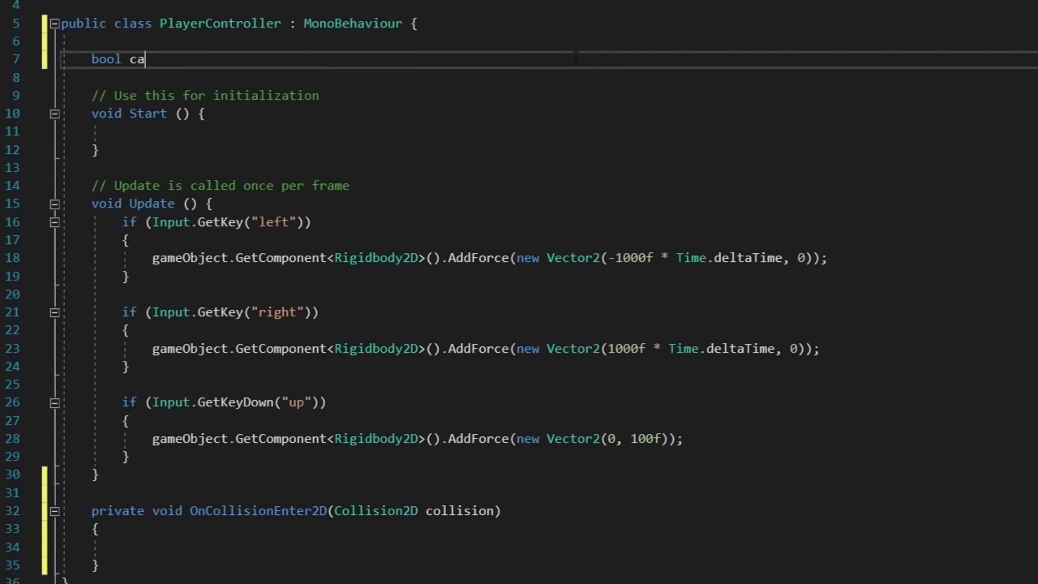
# - Add && canJump to the up-key jump condition and set canJump = false inside the jump block
pyautogui.scroll(-2, 575, 243)
pyautogui.click(313, 311)
pyautogui.write('&& canju')
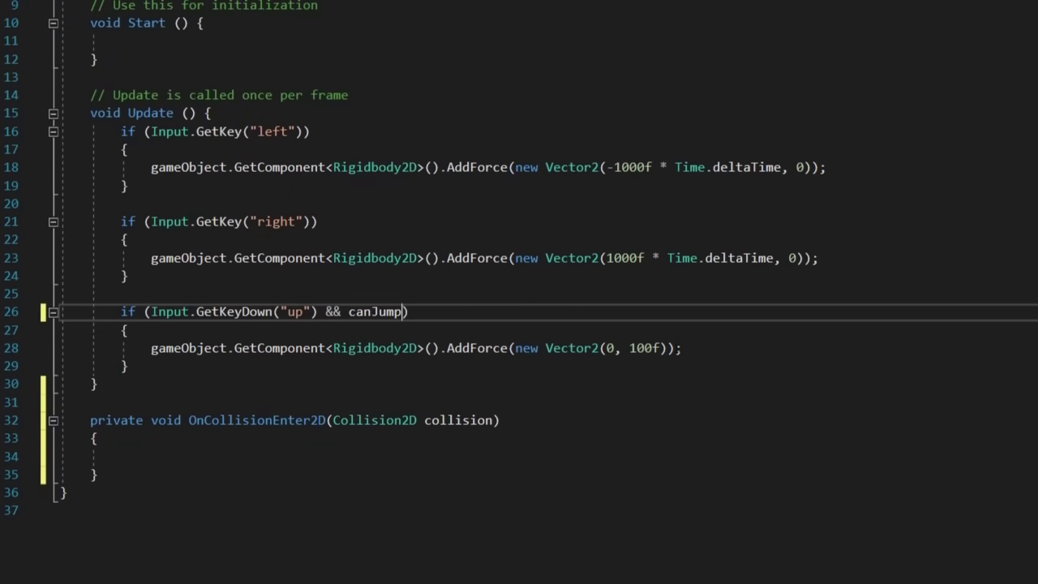
pyautogui.click(596, 330)
pyautogui.press('Return')
pyautogui.write('canj= f;')
# - In OnCollisionEnter2D, add an if checking collision.transform.tag == "ground" and start setting canJump to true
pyautogui.click(454, 474)
pyautogui.write('if()')
pyautogui.press('Up')
pyautogui.press('End')
pyautogui.press('Left')
pyautogui.write('ga')
pyautogui.press('BackSpace')
pyautogui.press('BackSpace')
pyautogui.write('collision.tr')
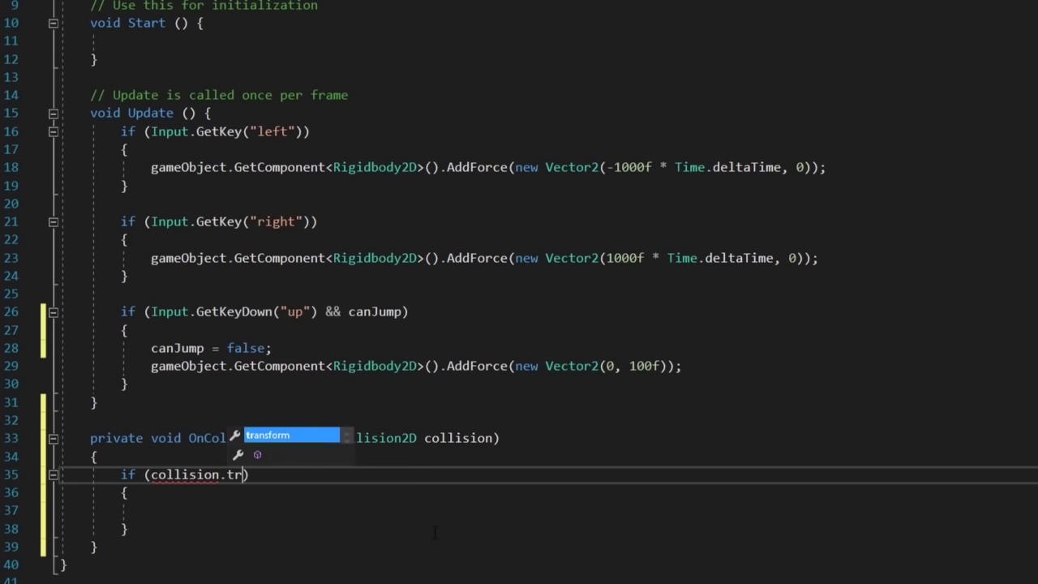
pyautogui.write('ansform.tag == "ground')
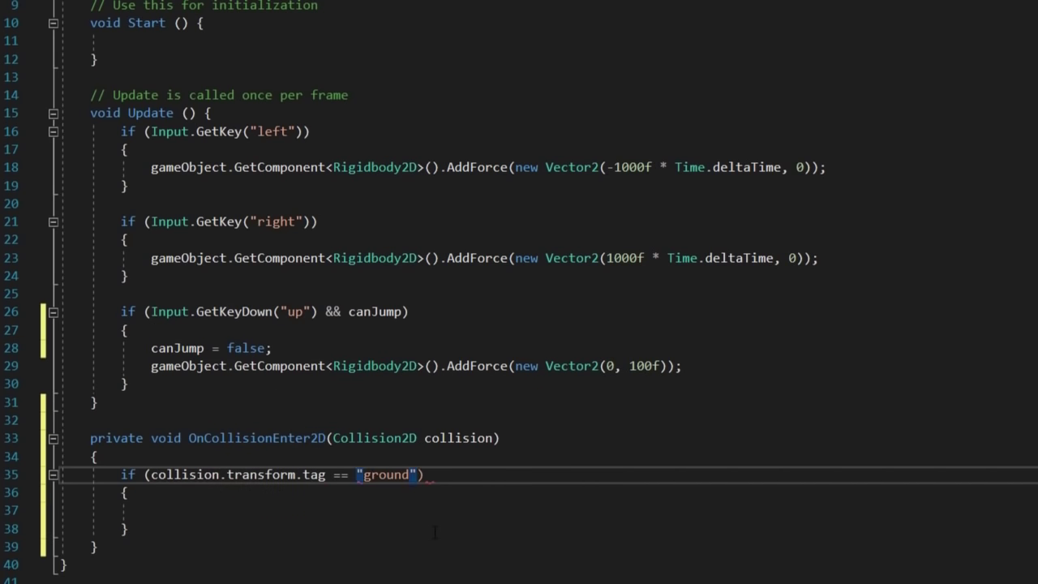
pyautogui.press('Down')
pyautogui.press('Down')
pyautogui.write('canju true')
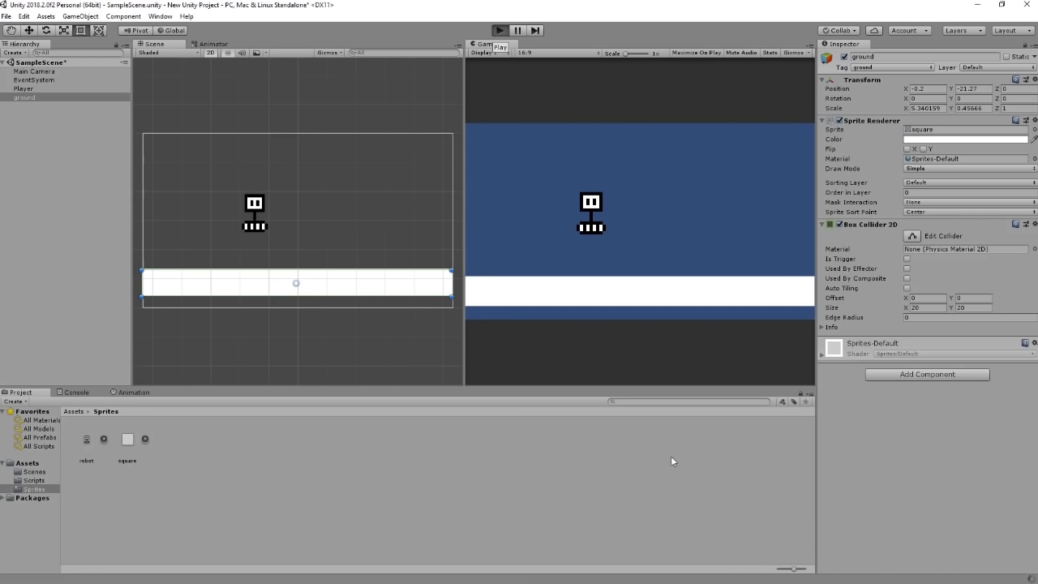